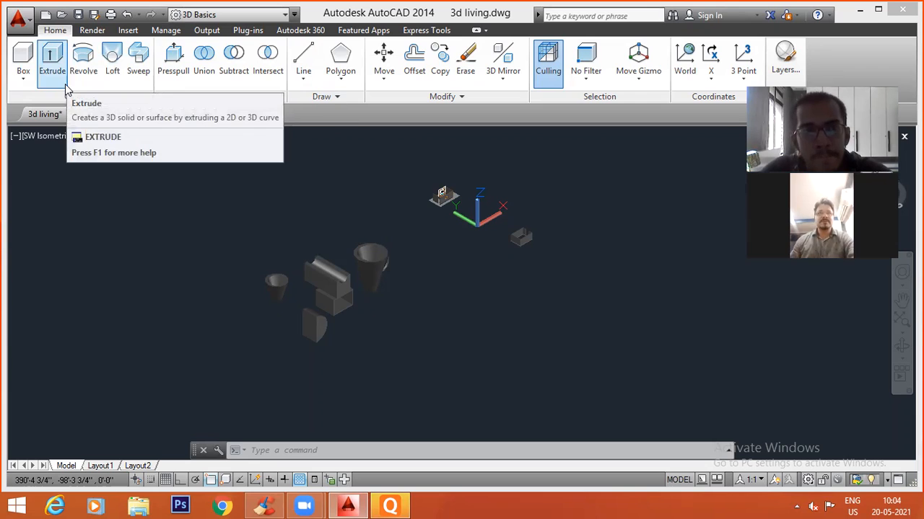
{"action": "left_click", "coordinate": [285, 14]}
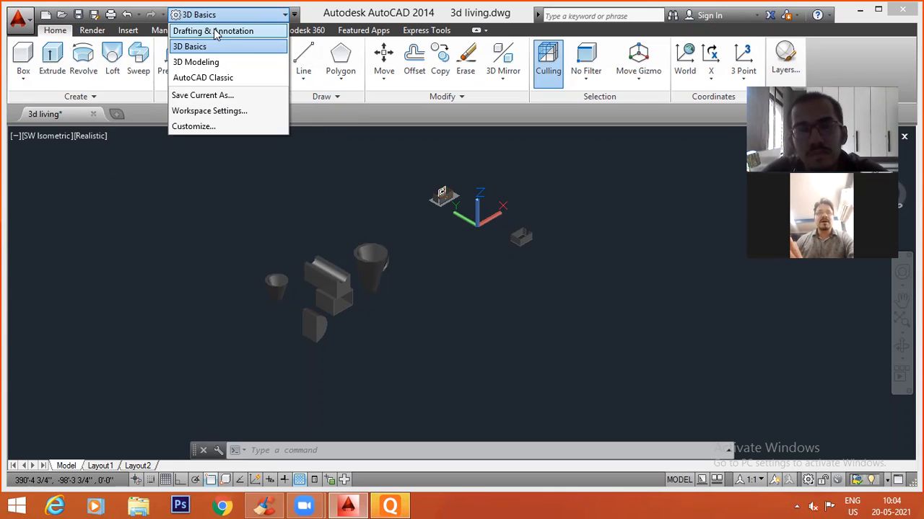
{"action": "left_click", "coordinate": [49, 236]}
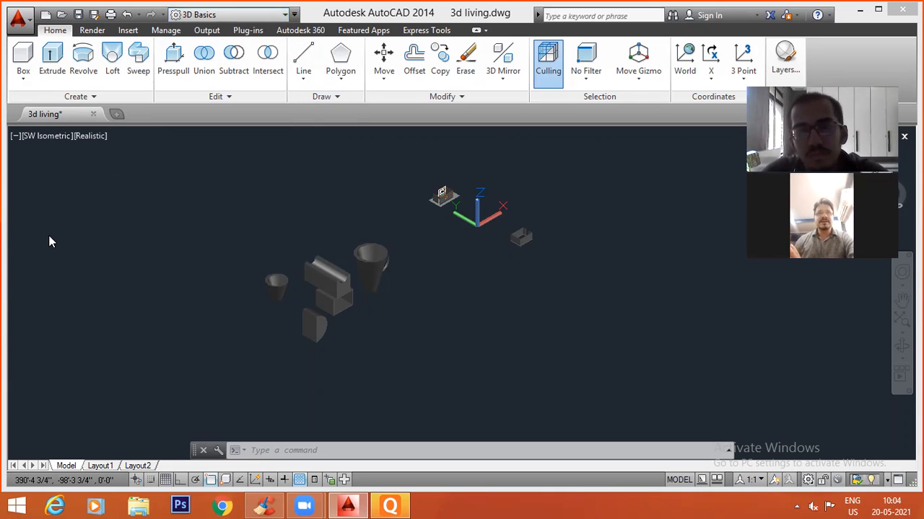
Create a new drawing from the acadiso.dwt template and turn off its grid.
{"action": "left_click", "coordinate": [18, 19]}
{"action": "left_click", "coordinate": [347, 179]}
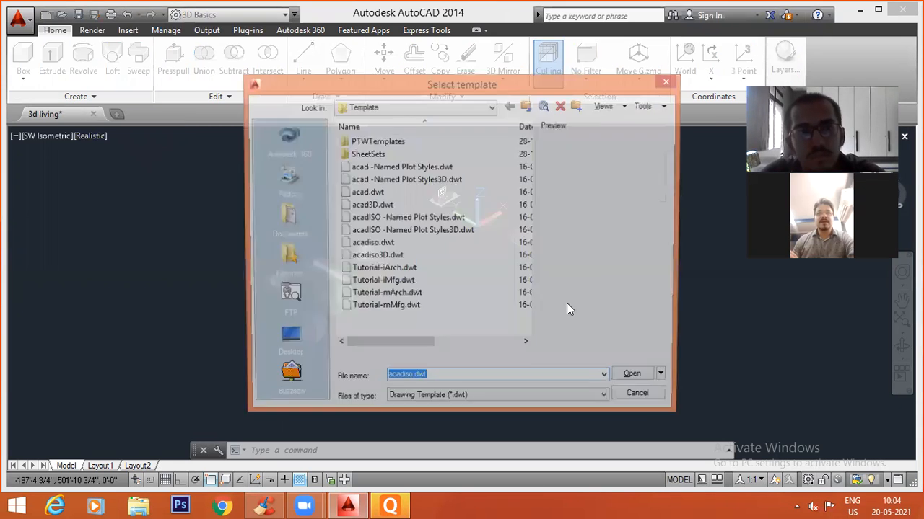
{"action": "left_click", "coordinate": [633, 379]}
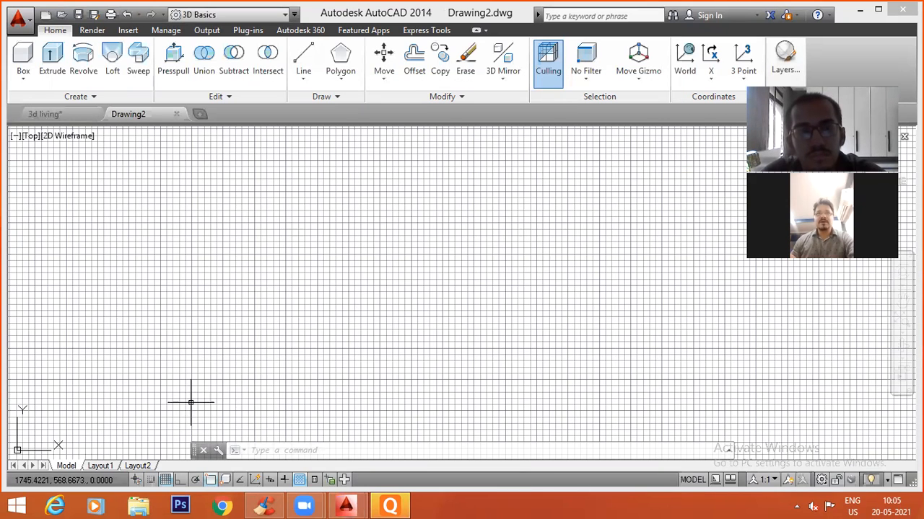
{"action": "left_click", "coordinate": [165, 480]}
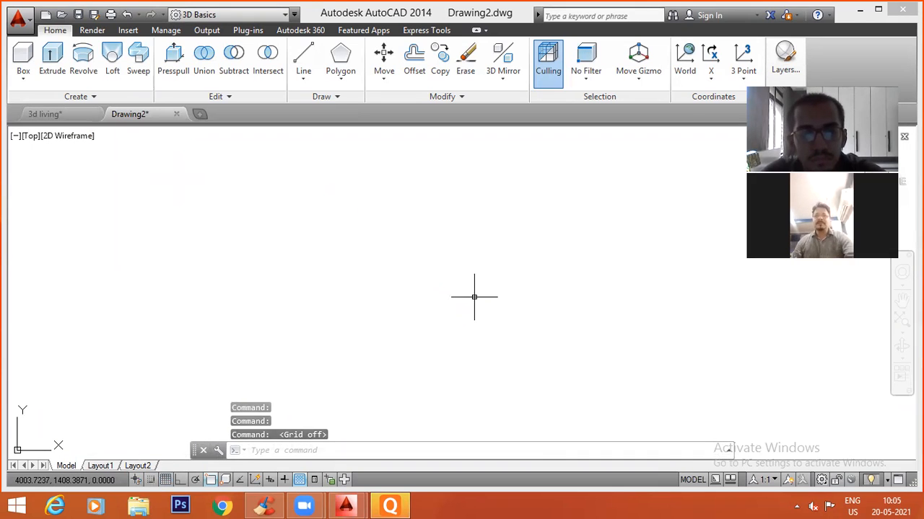
{"action": "type", "text": "rec"}
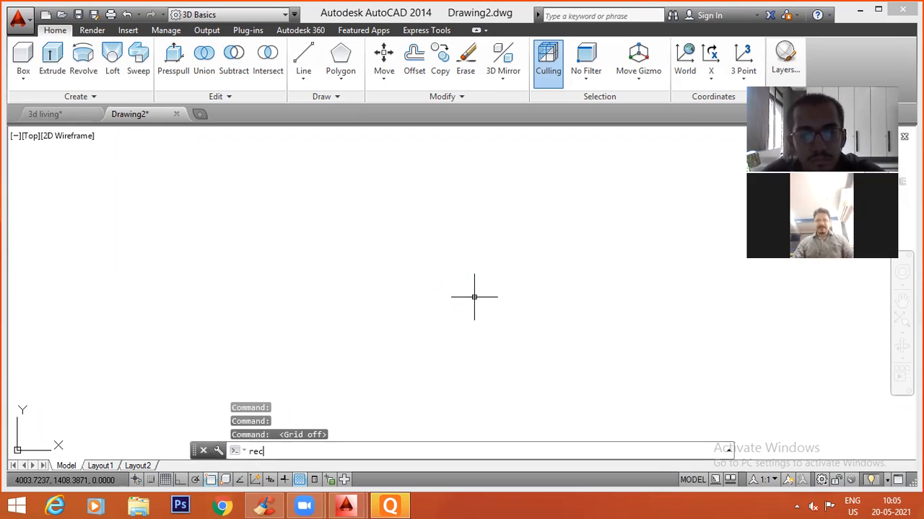
{"action": "key", "text": "Return"}
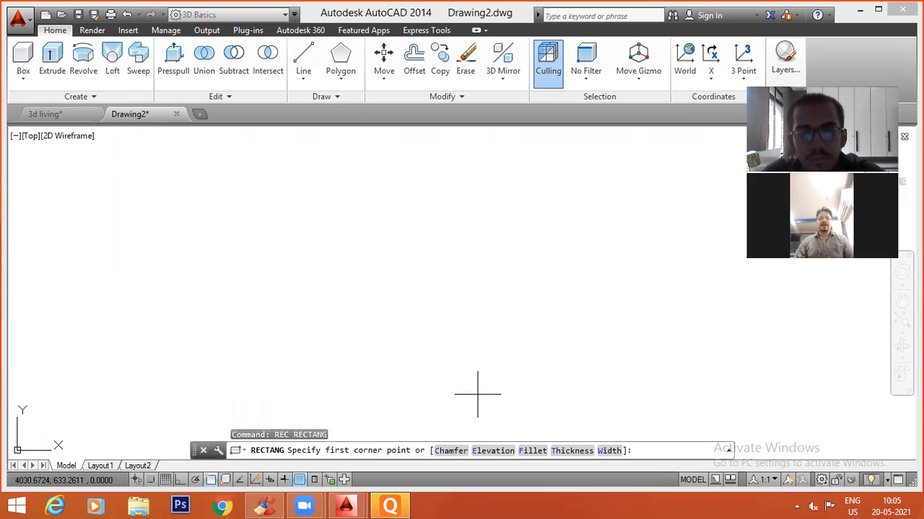
{"action": "left_click", "coordinate": [322, 328]}
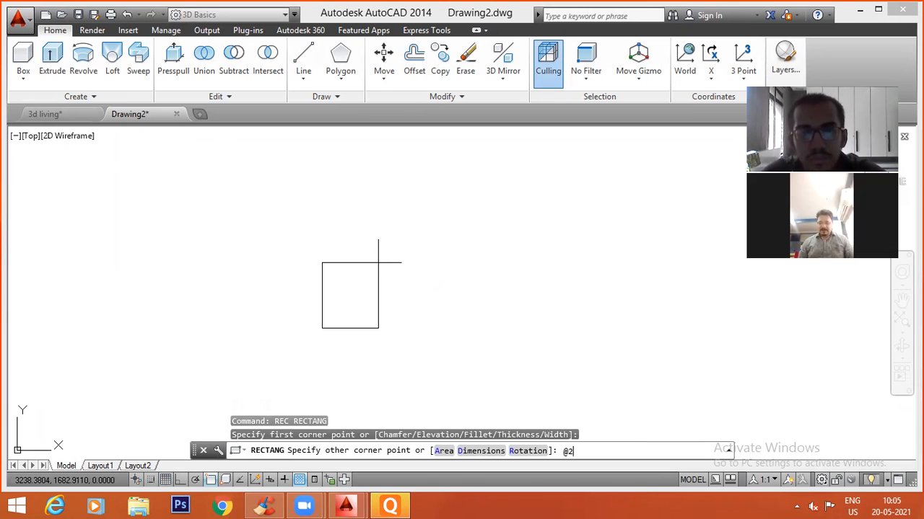
{"action": "key", "text": "Return"}
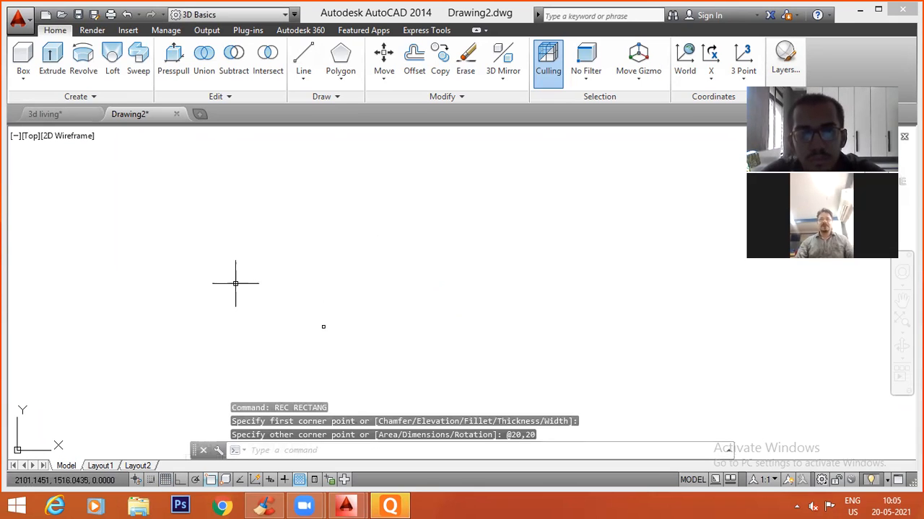
{"action": "scroll", "coordinate": [342, 325], "scroll_direction": "up", "scroll_amount": 10}
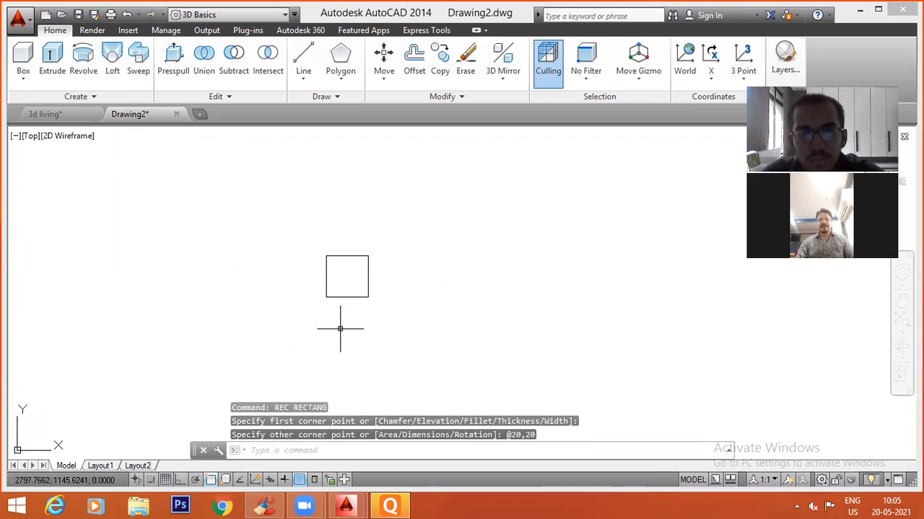
{"action": "left_click", "coordinate": [333, 292]}
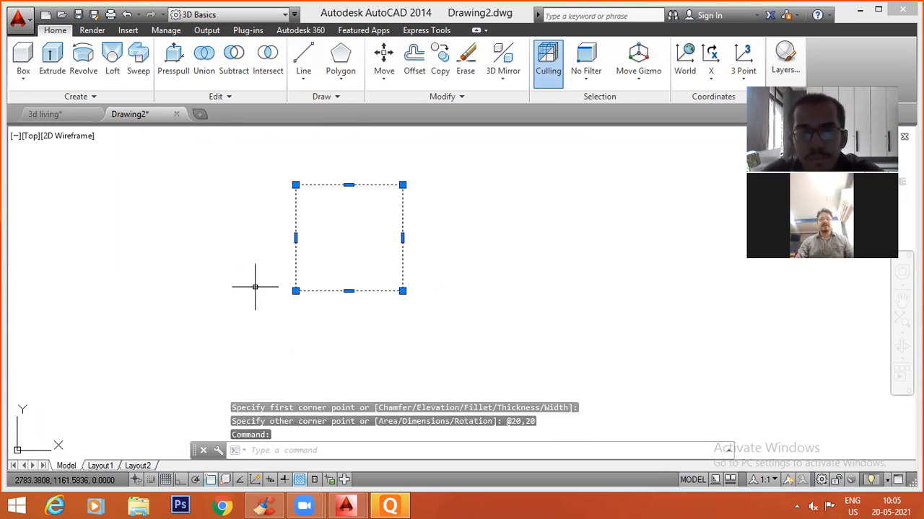
{"action": "key", "text": "Escape"}
Switch the viewport from the top view to SW Isometric, with free space beside the rectangle.
{"action": "left_click", "coordinate": [28, 136]}
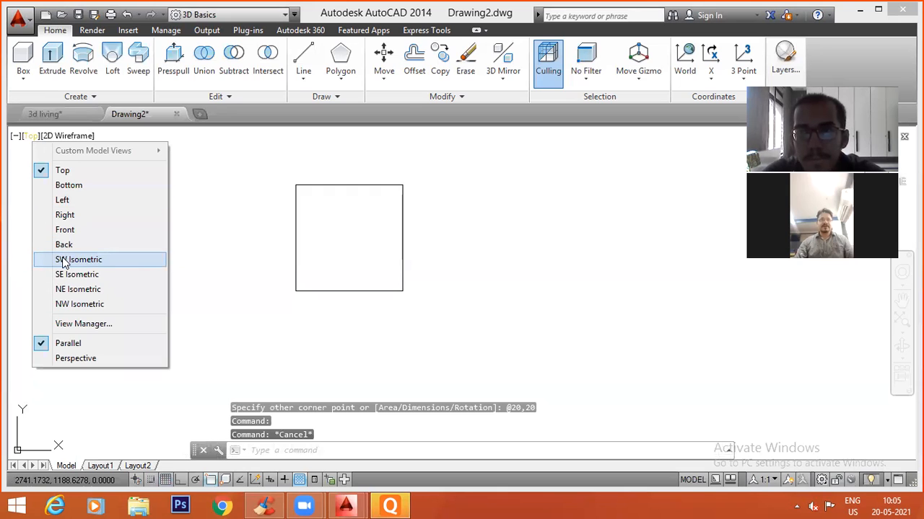
{"action": "left_click", "coordinate": [107, 261]}
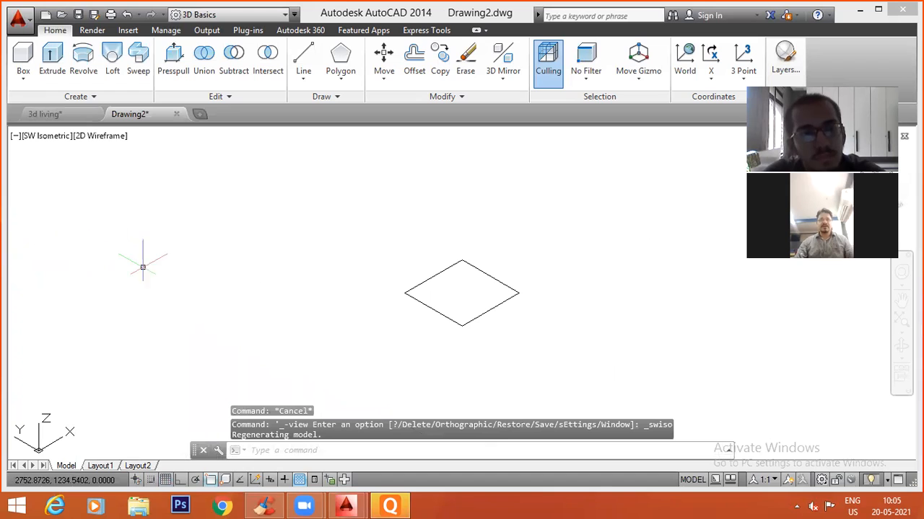
{"action": "scroll", "coordinate": [512, 291], "scroll_direction": "up", "scroll_amount": 4}
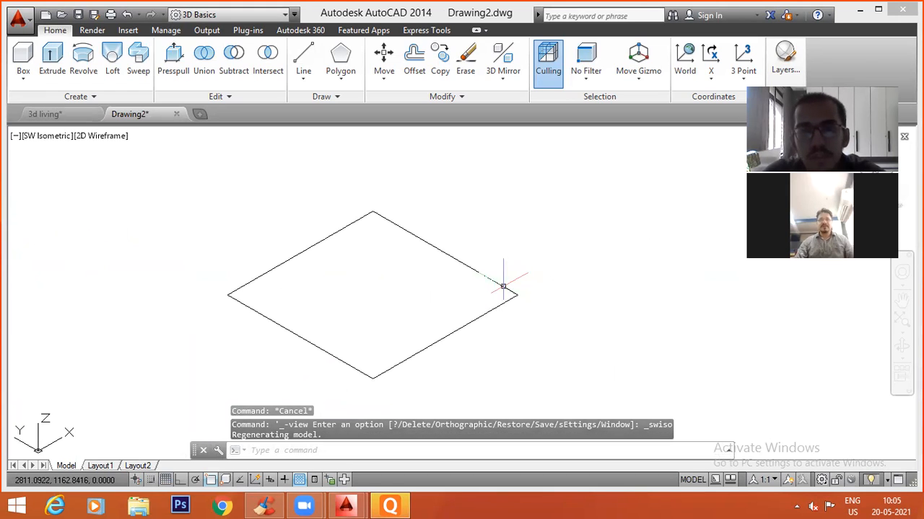
{"action": "scroll", "coordinate": [491, 290], "scroll_direction": "down", "scroll_amount": 2}
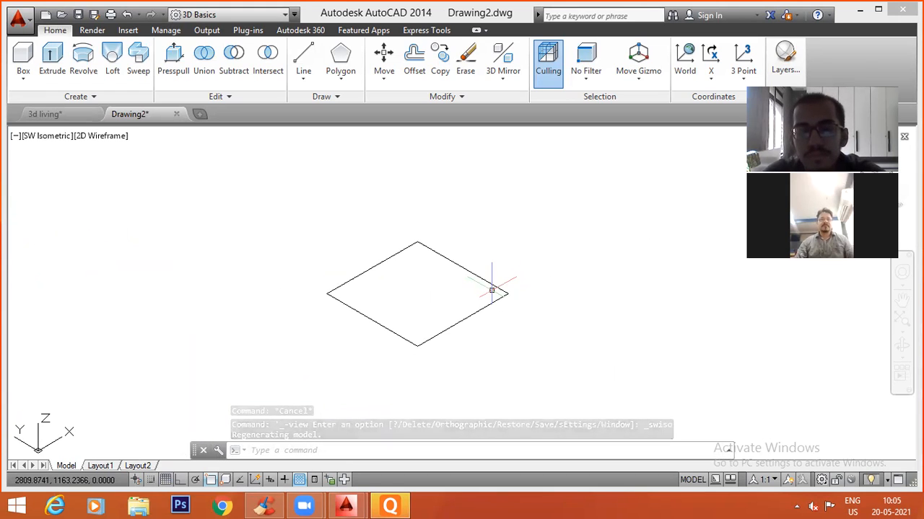
{"action": "middle_click_drag", "start_coordinate": [524, 334], "coordinate": [383, 320]}
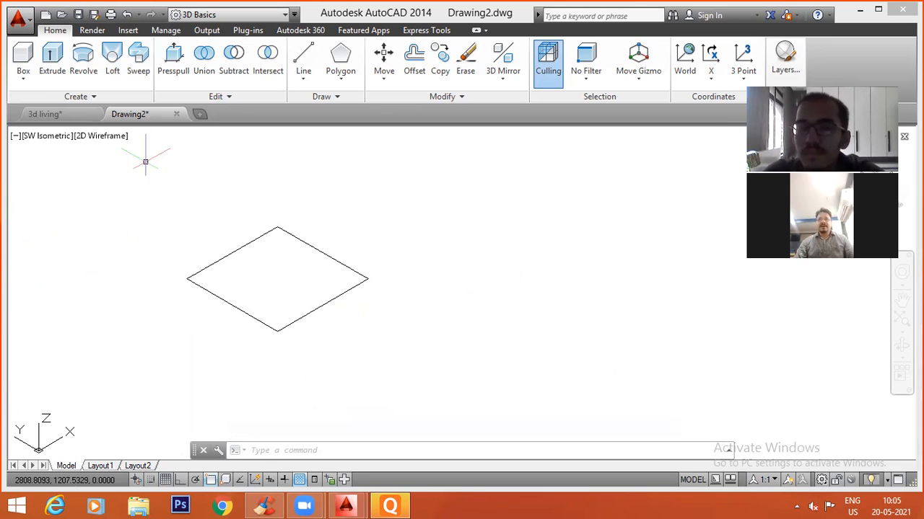
Create a solid box beside the rectangle with a 20 by 20 base and a height of 10.
{"action": "left_click", "coordinate": [32, 58]}
{"action": "left_click", "coordinate": [504, 351]}
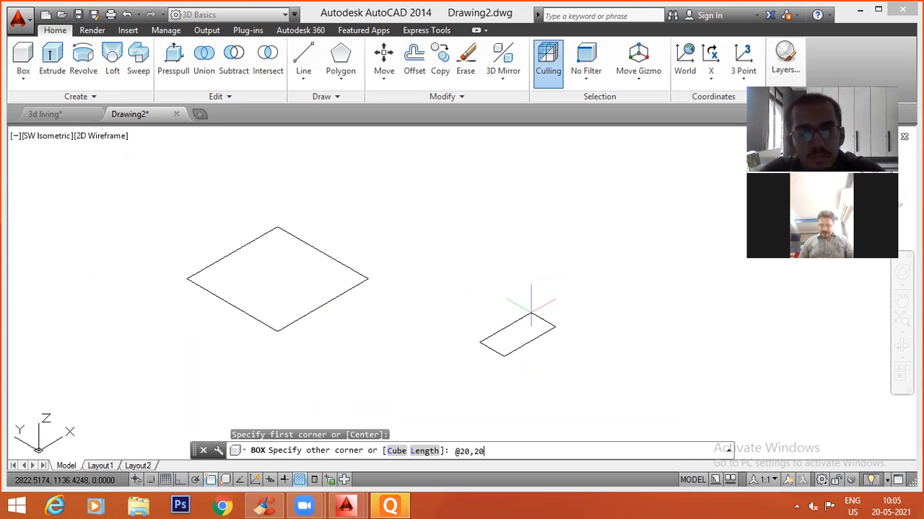
{"action": "key", "text": "Return"}
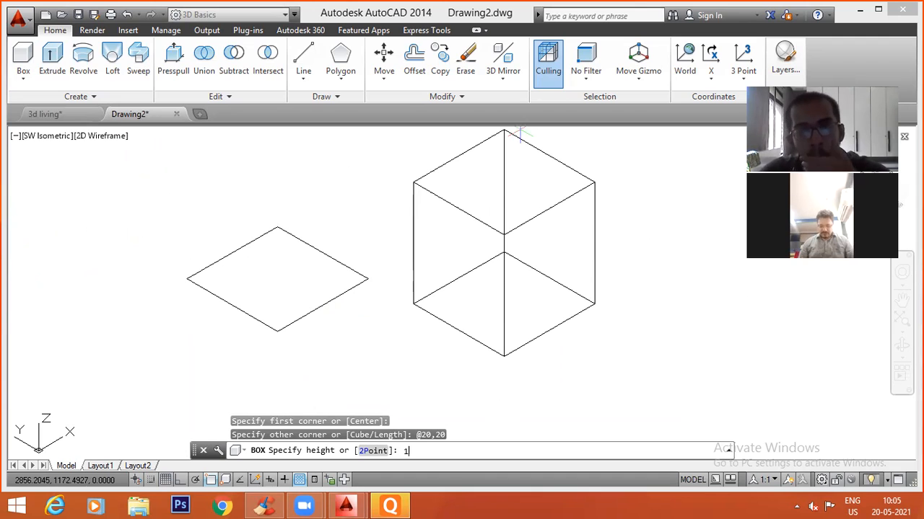
{"action": "key", "text": "Return"}
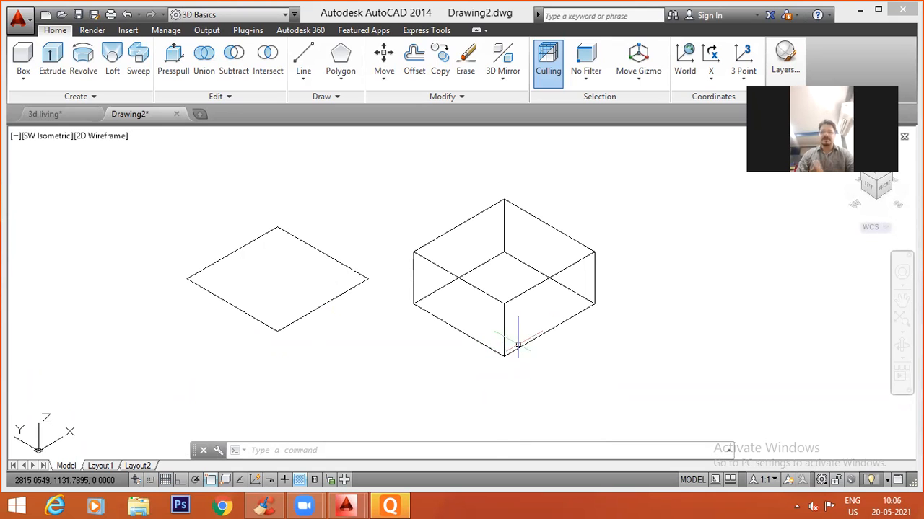
{"action": "left_click", "coordinate": [540, 347]}
{"action": "key", "text": "Escape"}
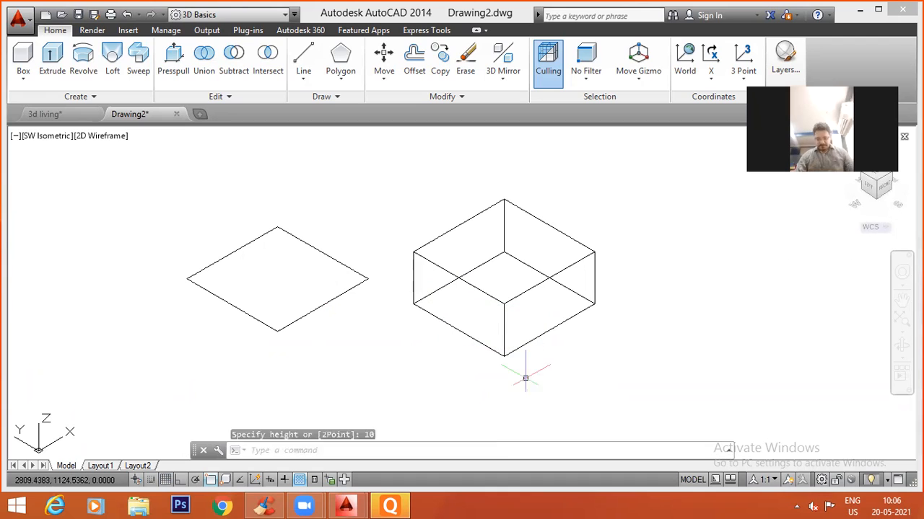
Create a solid cylinder beside the box with a base radius of 5 and a height of 15.
{"action": "left_click", "coordinate": [23, 81]}
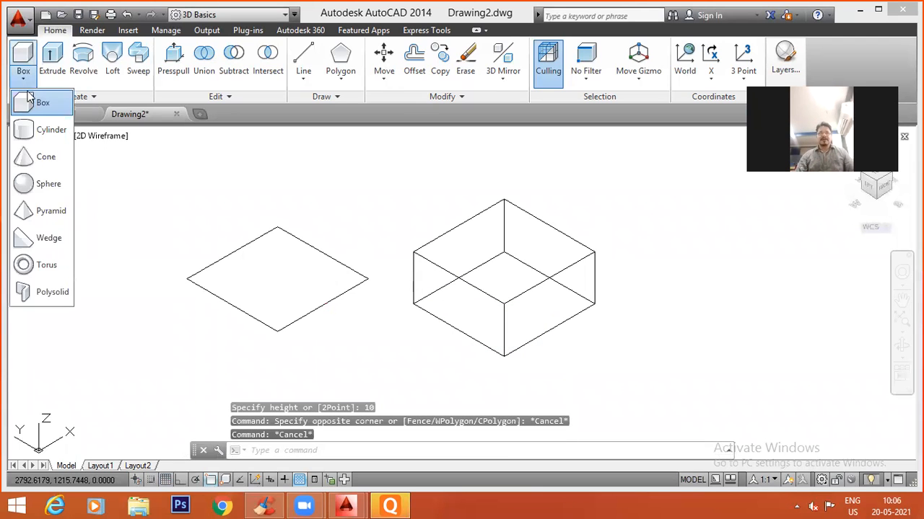
{"action": "left_click", "coordinate": [43, 125]}
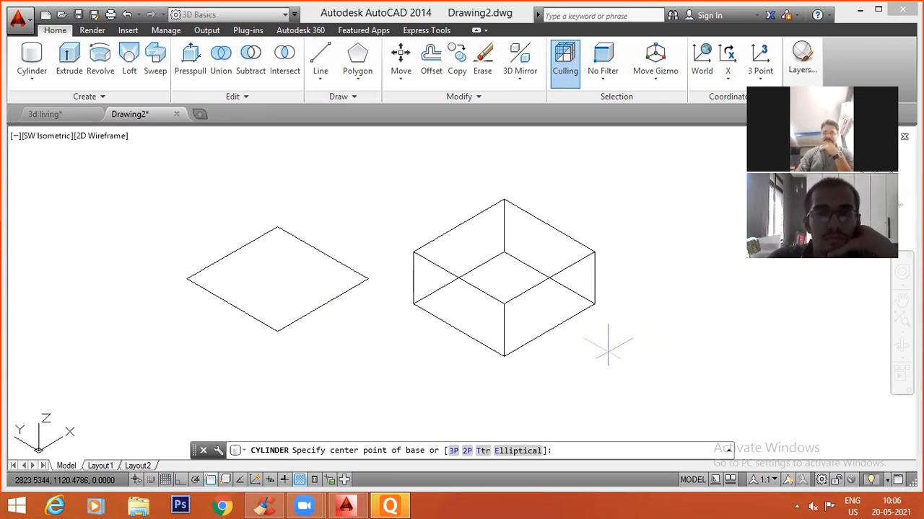
{"action": "left_click", "coordinate": [632, 379]}
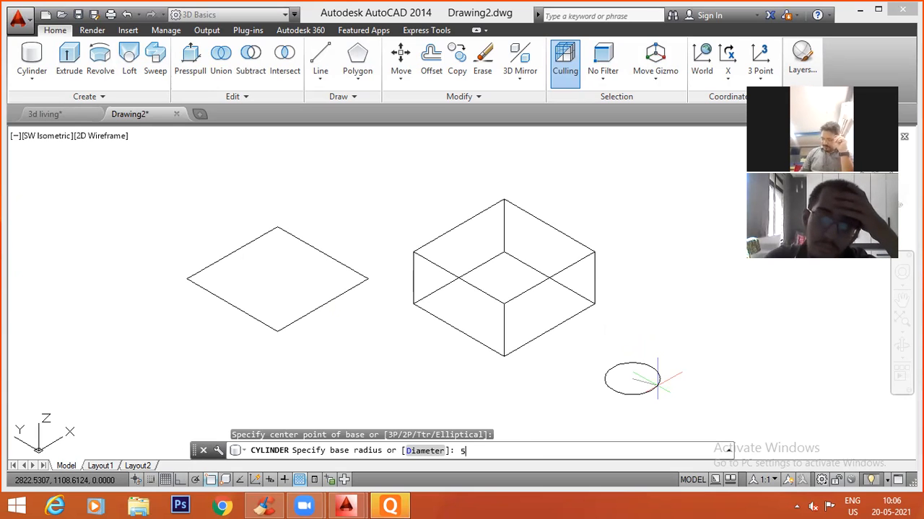
{"action": "key", "text": "Return"}
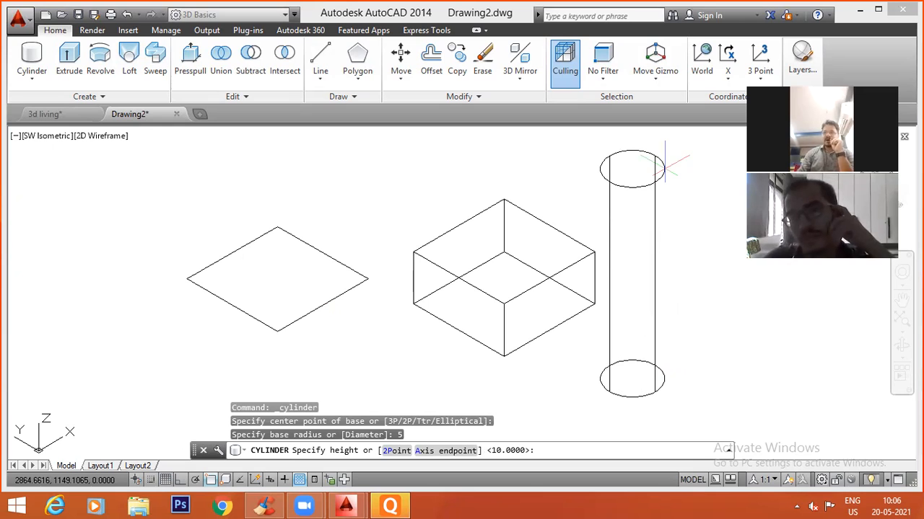
{"action": "type", "text": "15"}
{"action": "key", "text": "Return"}
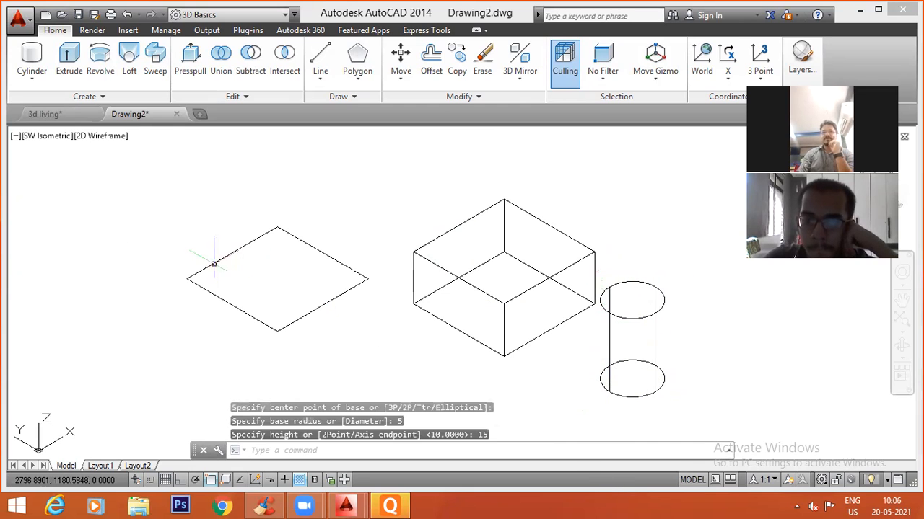
Display the rectangle, box and cylinder in the Realistic visual style.
{"action": "left_click", "coordinate": [93, 143]}
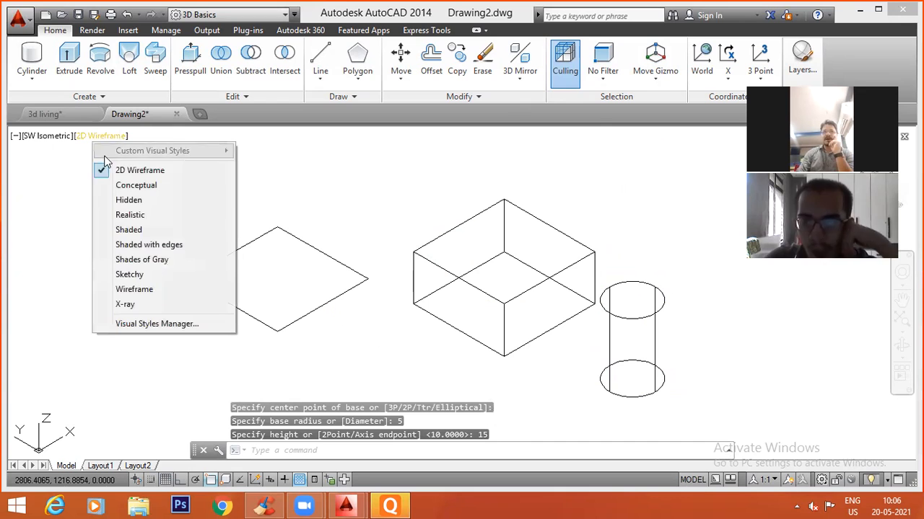
{"action": "left_click", "coordinate": [132, 215]}
{"action": "middle_click_drag", "start_coordinate": [606, 368], "coordinate": [531, 298]}
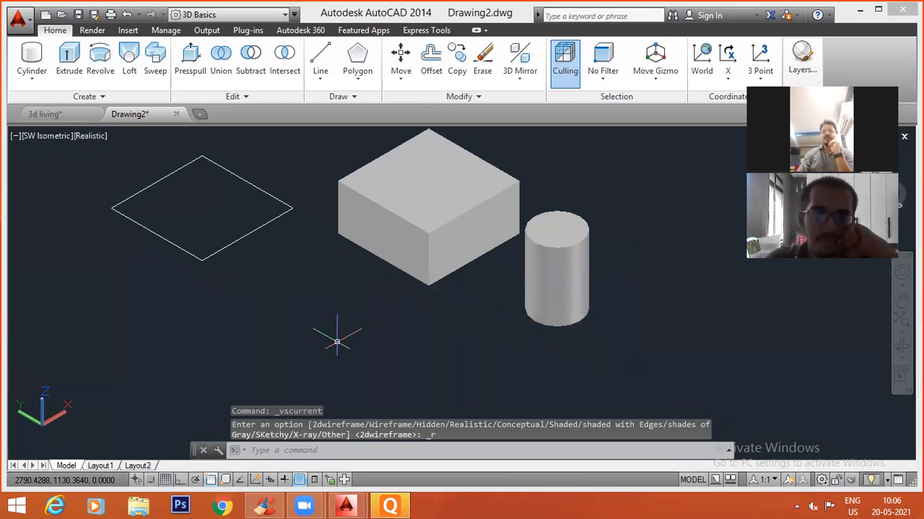
Switch the visual style to 2D Wireframe and back to Realistic to compare how the solids look.
{"action": "left_click", "coordinate": [83, 138]}
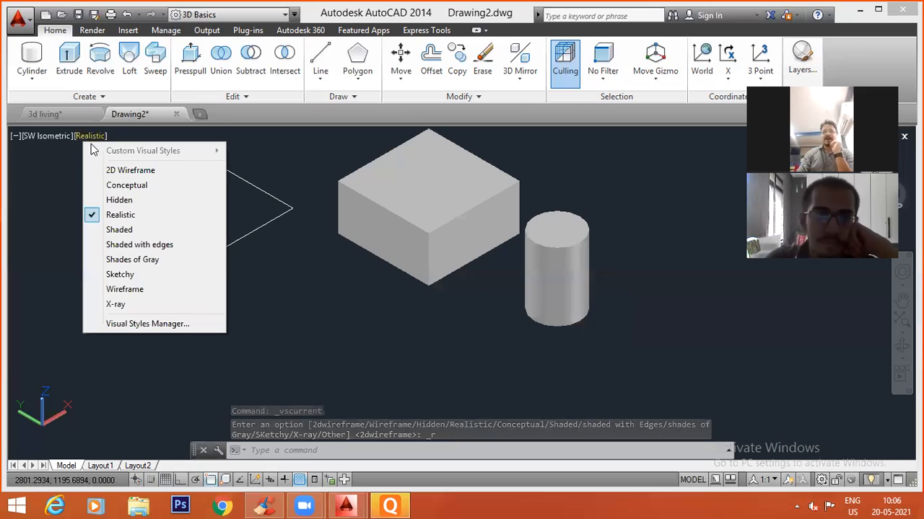
{"action": "left_click", "coordinate": [113, 170]}
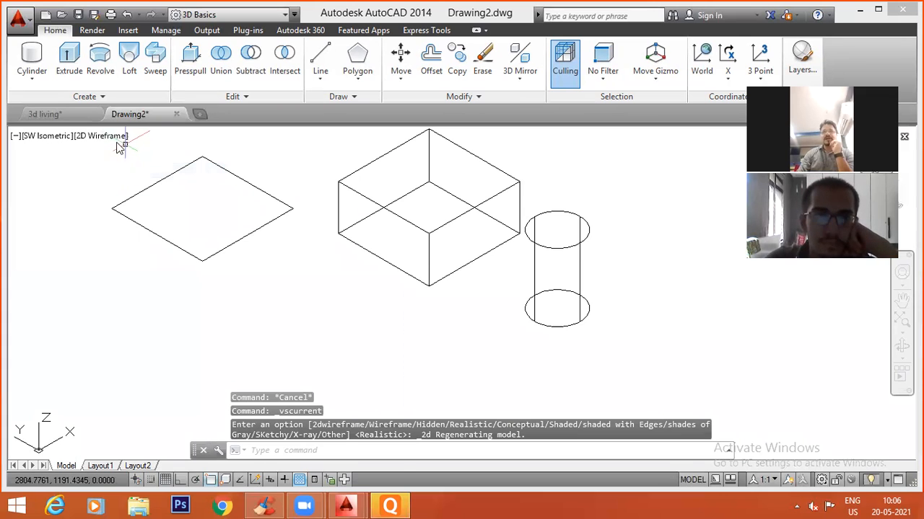
{"action": "left_click", "coordinate": [107, 137]}
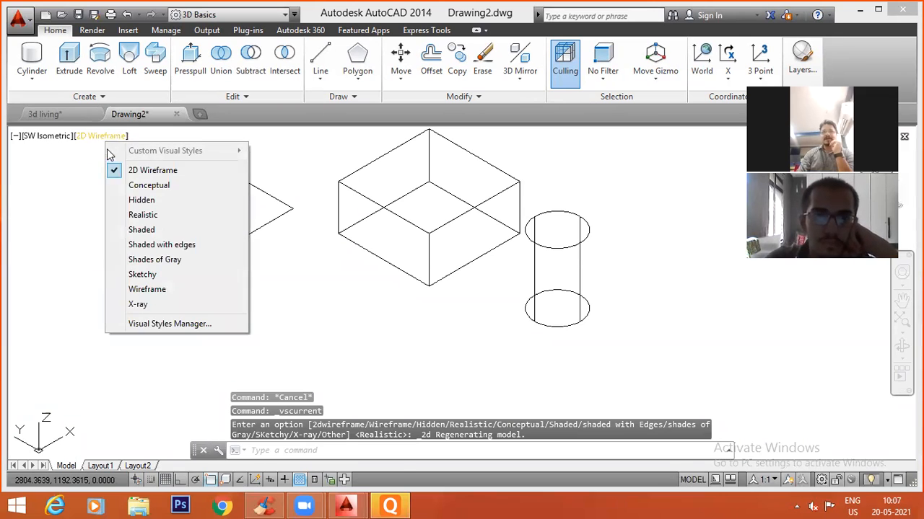
{"action": "left_click", "coordinate": [132, 214]}
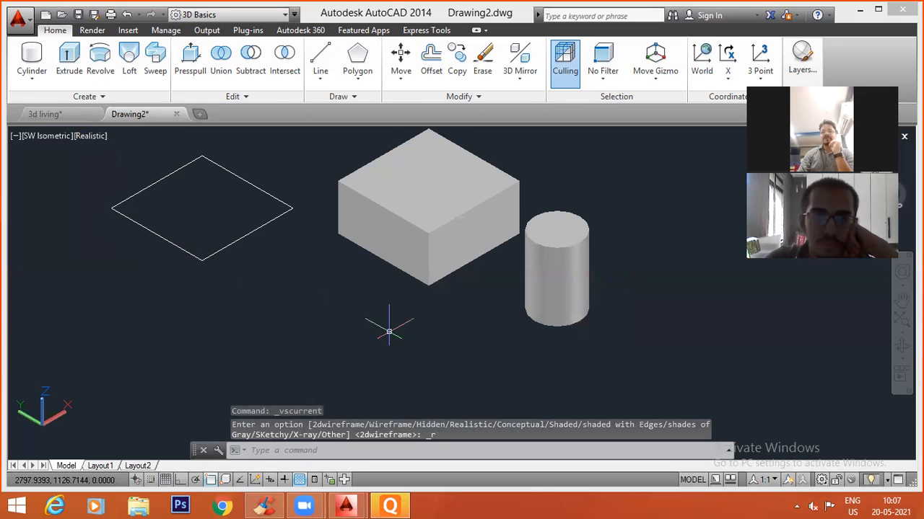
{"action": "middle_click_drag", "start_coordinate": [410, 328], "coordinate": [388, 363]}
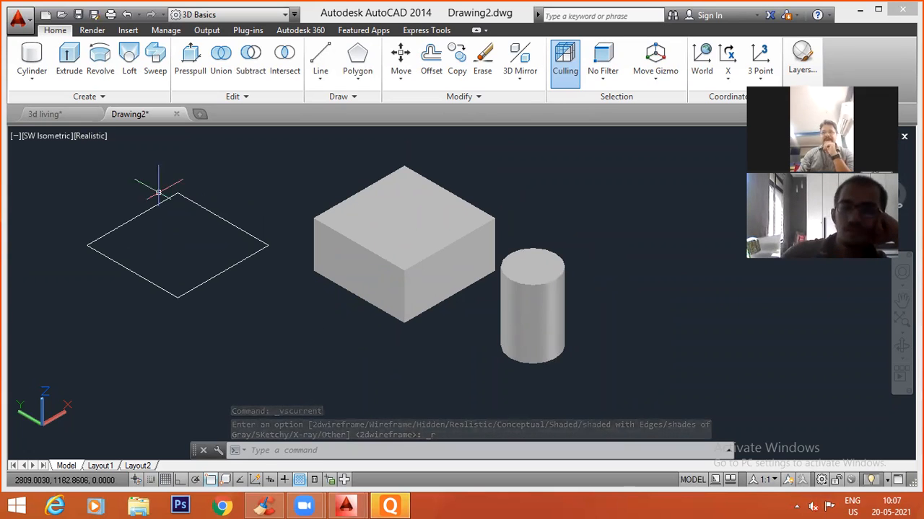
Display the rectangle, box and cylinder in the Shaded visual style and then in Hidden to compare them.
{"action": "left_click", "coordinate": [90, 136]}
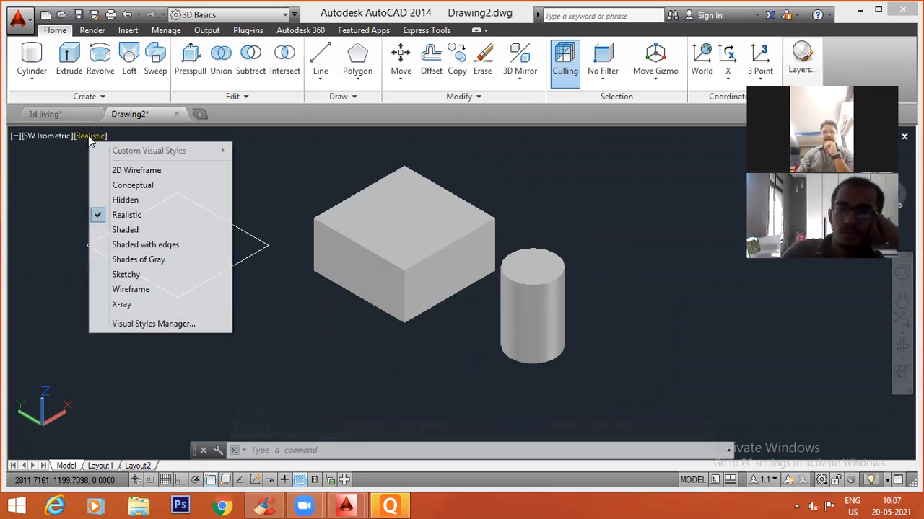
{"action": "left_click", "coordinate": [125, 229]}
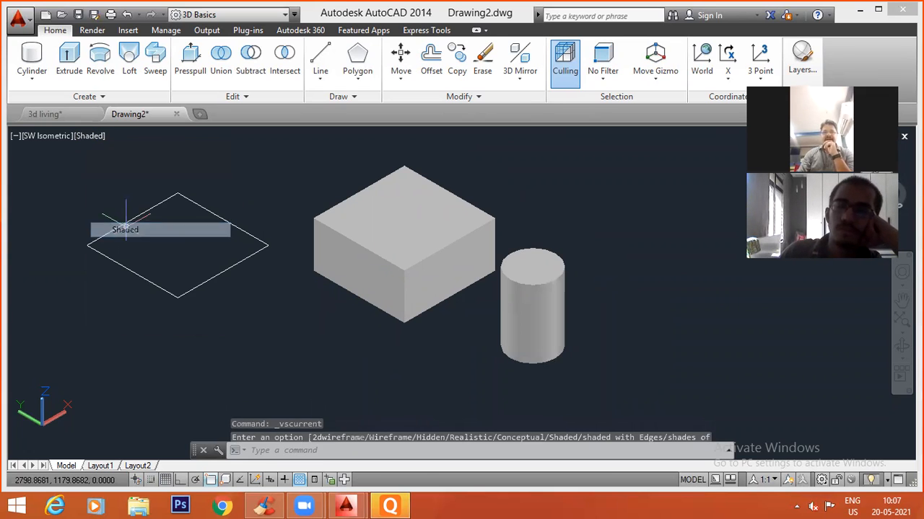
{"action": "left_click", "coordinate": [91, 135]}
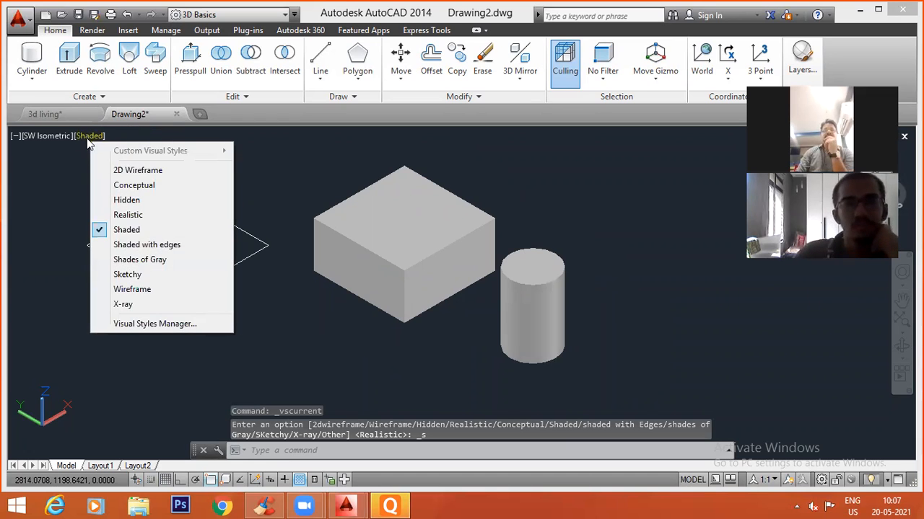
{"action": "left_click", "coordinate": [137, 201]}
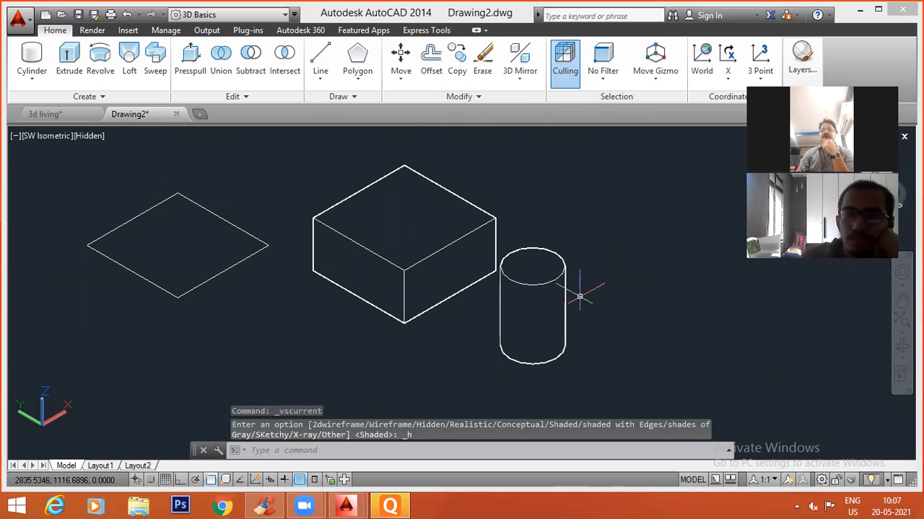
Switch the visual style to 2D Wireframe and back to Hidden to compare how the solids' rear edges are shown.
{"action": "left_click", "coordinate": [89, 138]}
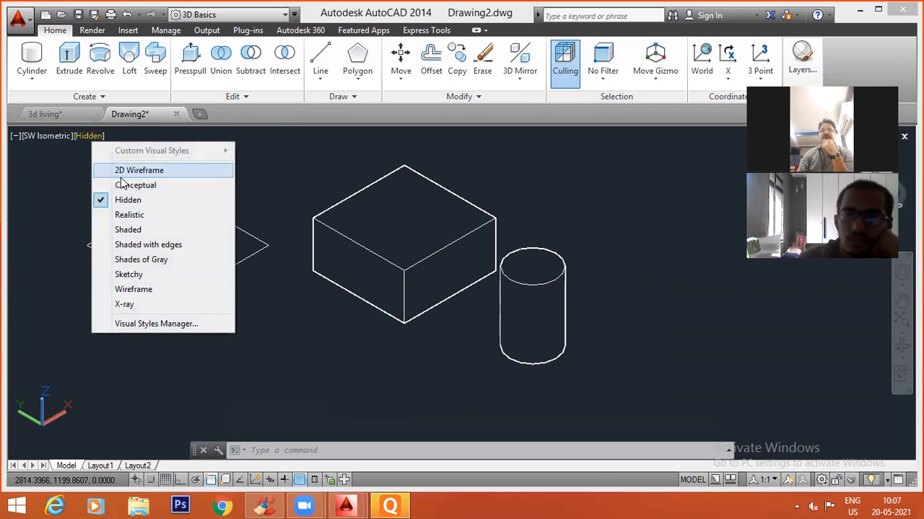
{"action": "left_click", "coordinate": [120, 171]}
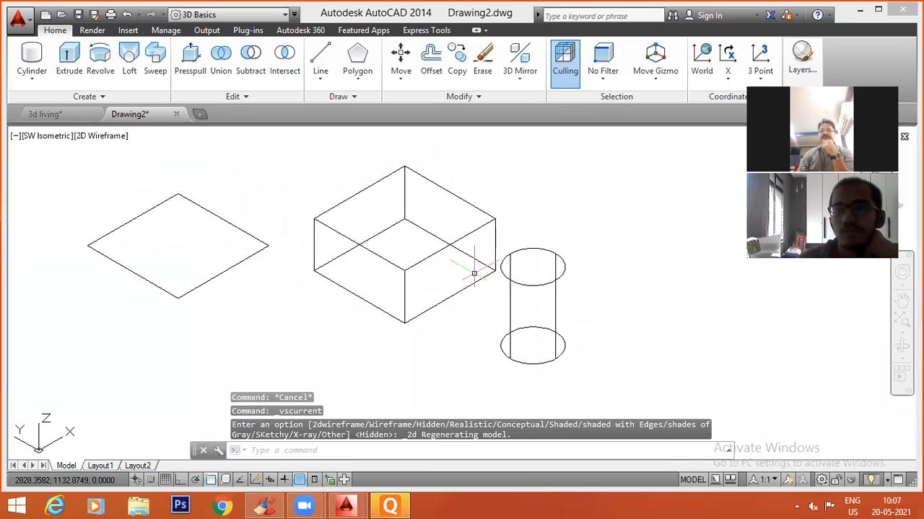
{"action": "left_click", "coordinate": [101, 136]}
{"action": "left_click", "coordinate": [132, 202]}
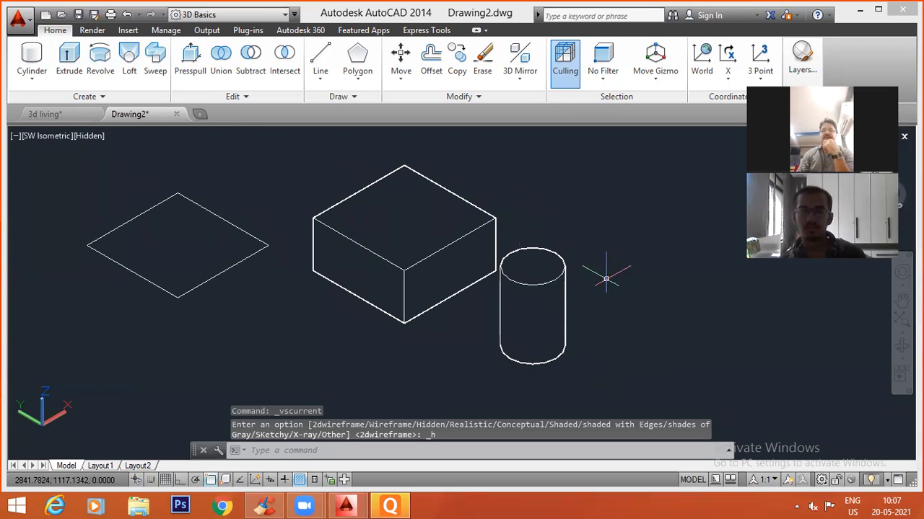
View the box and cylinder in the Shaded with edges visual style, followed by the X-ray style.
{"action": "middle_click_drag", "start_coordinate": [426, 347], "coordinate": [258, 313]}
{"action": "left_click", "coordinate": [90, 136]}
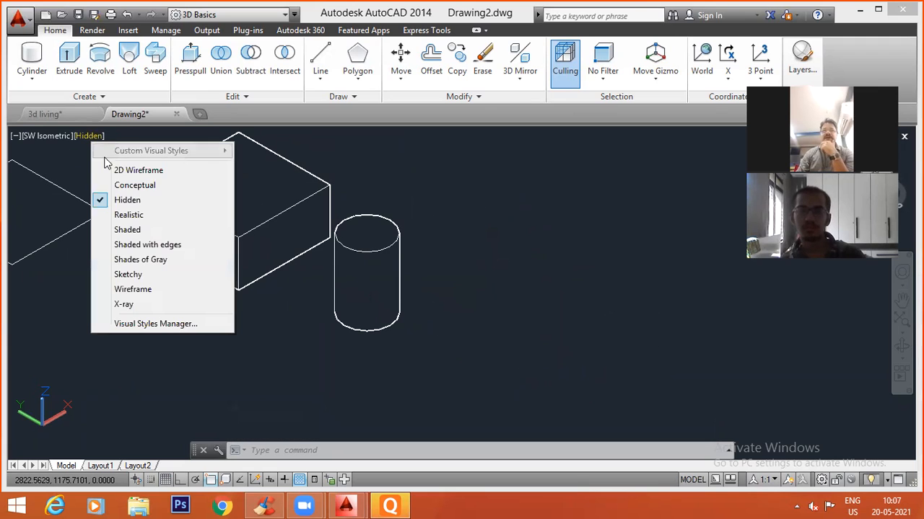
{"action": "left_click", "coordinate": [147, 246]}
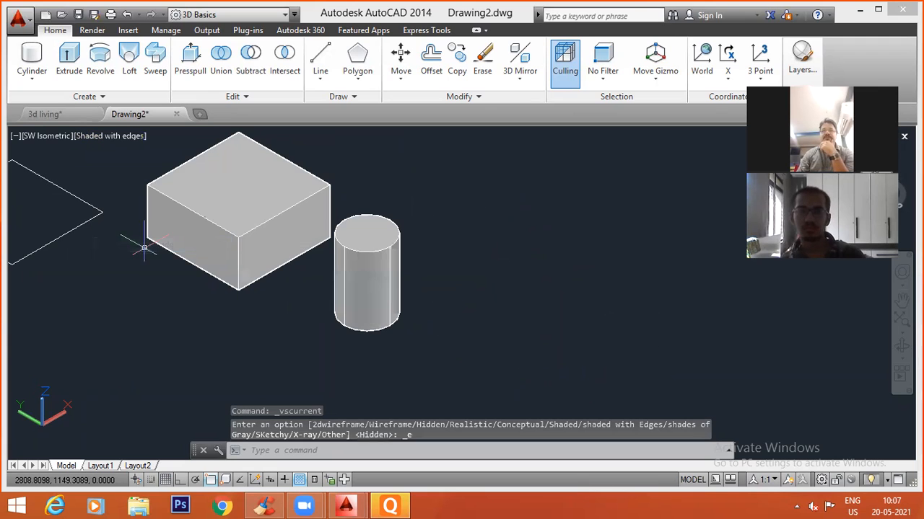
{"action": "left_click", "coordinate": [122, 135]}
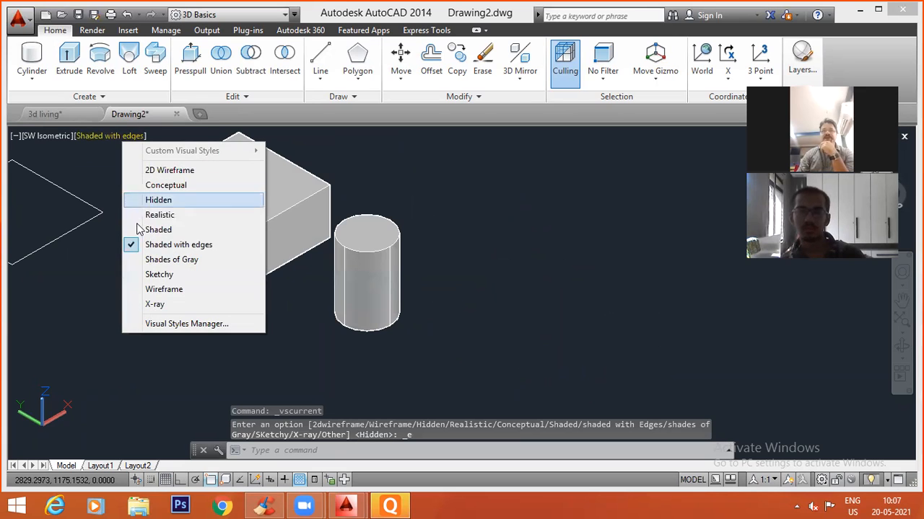
{"action": "left_click", "coordinate": [153, 303]}
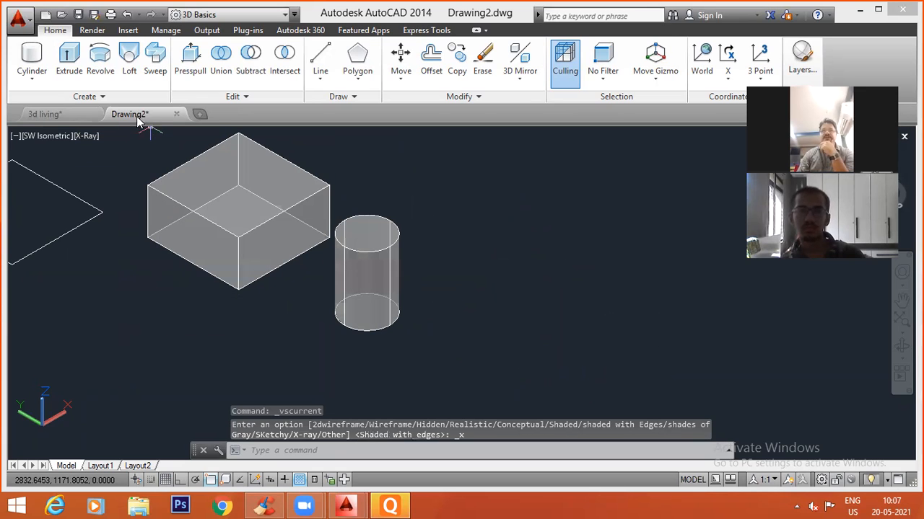
Apply the Sketchy visual style and examine the hand-drawn edge lines of the box and cylinder up close.
{"action": "left_click", "coordinate": [93, 135]}
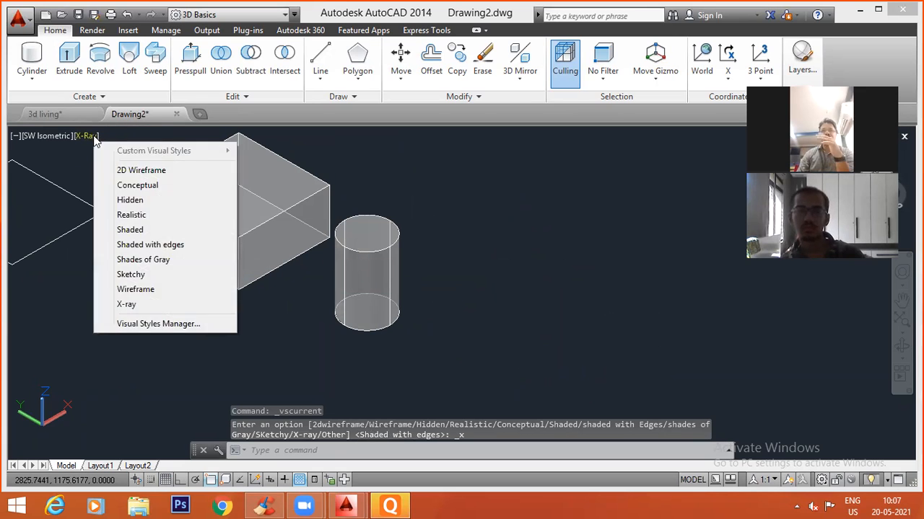
{"action": "left_click", "coordinate": [126, 274]}
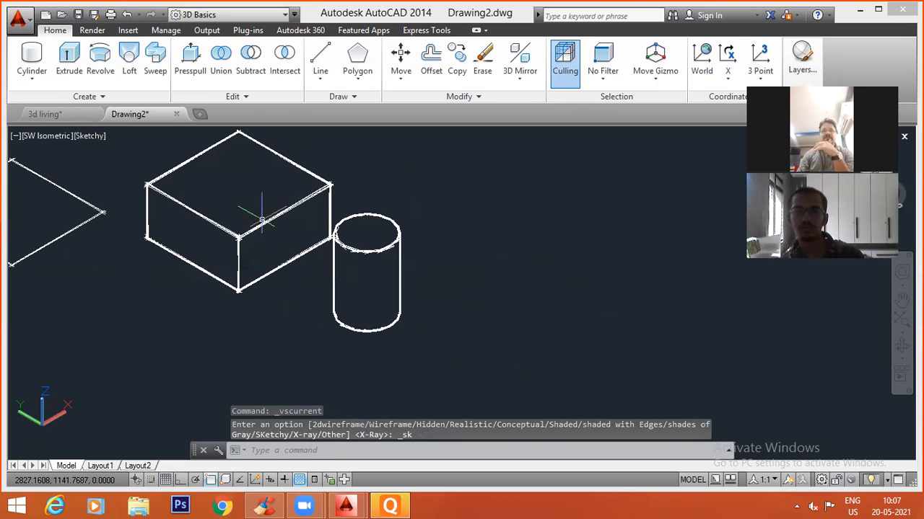
{"action": "scroll", "coordinate": [260, 216], "scroll_direction": "up", "scroll_amount": 4}
{"action": "scroll", "coordinate": [257, 216], "scroll_direction": "down", "scroll_amount": 3}
{"action": "scroll", "coordinate": [258, 257], "scroll_direction": "up", "scroll_amount": 5}
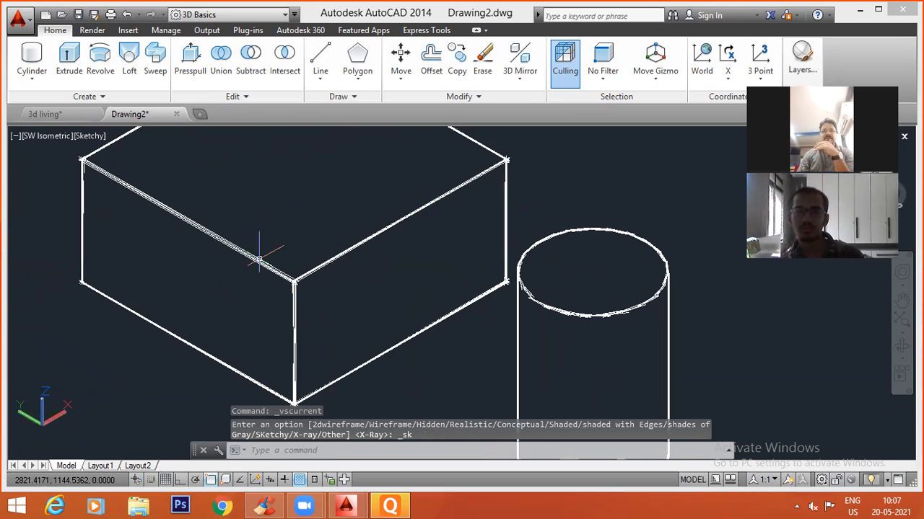
{"action": "scroll", "coordinate": [398, 310], "scroll_direction": "down", "scroll_amount": 4}
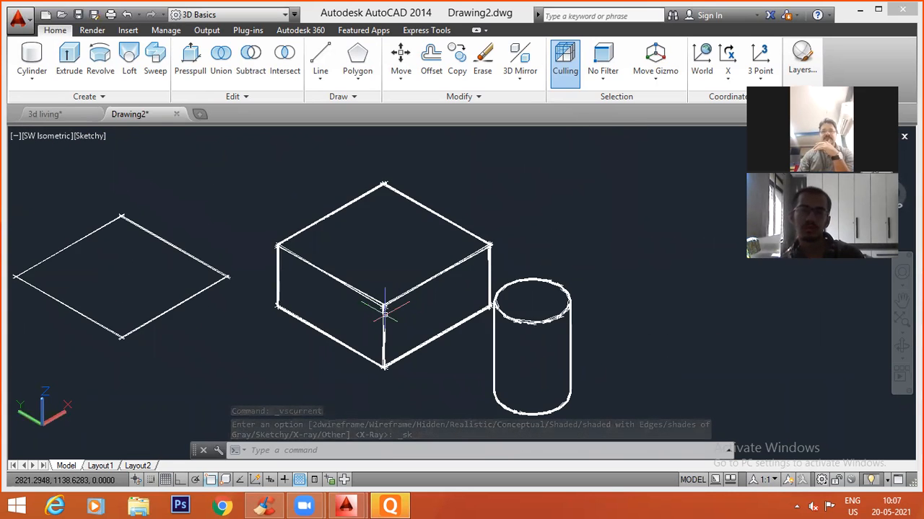
{"action": "scroll", "coordinate": [310, 310], "scroll_direction": "up", "scroll_amount": 6}
{"action": "scroll", "coordinate": [217, 280], "scroll_direction": "down", "scroll_amount": 5}
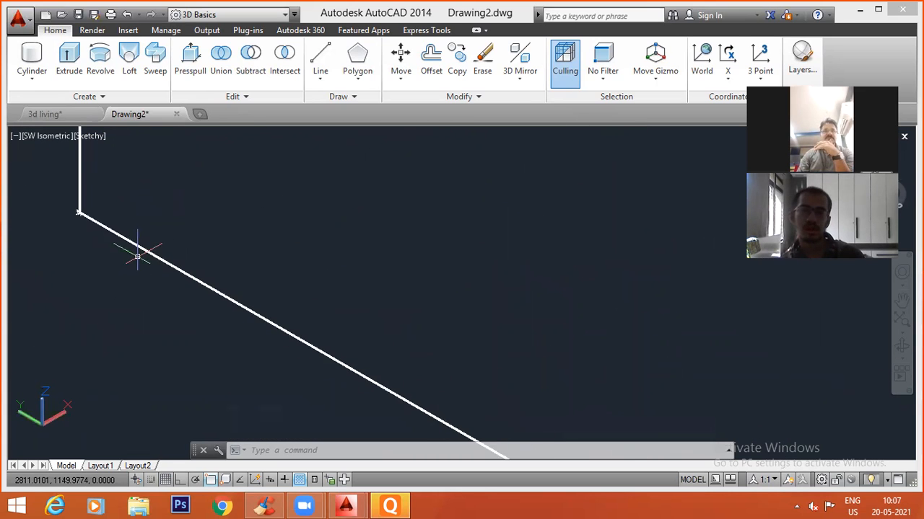
{"action": "scroll", "coordinate": [243, 281], "scroll_direction": "down", "scroll_amount": 2}
{"action": "scroll", "coordinate": [163, 207], "scroll_direction": "up", "scroll_amount": 3}
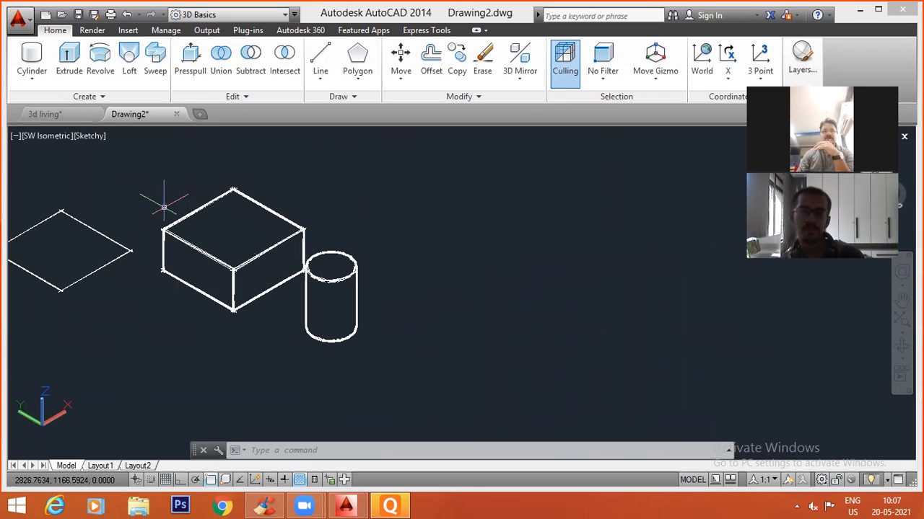
Return the rectangle, box and cylinder to the Realistic visual style.
{"action": "left_click", "coordinate": [88, 136]}
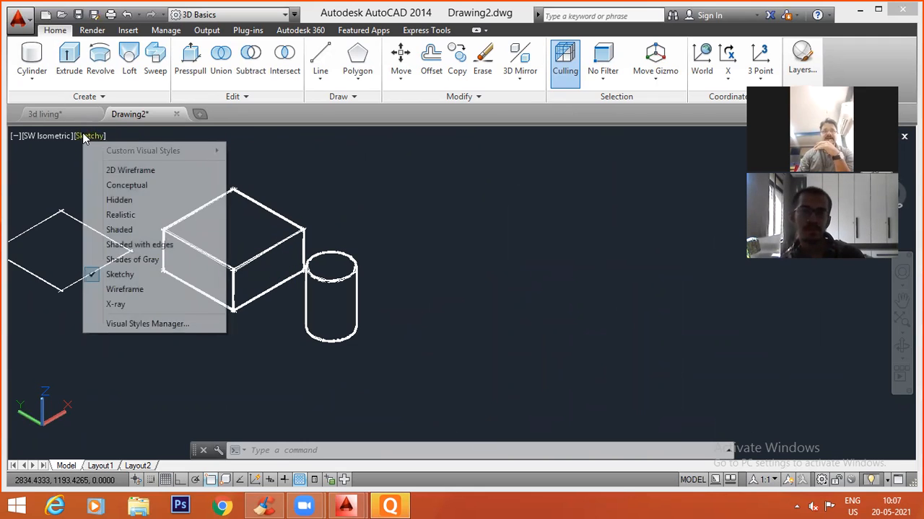
{"action": "left_click", "coordinate": [121, 215]}
{"action": "middle_click_drag", "start_coordinate": [282, 253], "coordinate": [309, 227]}
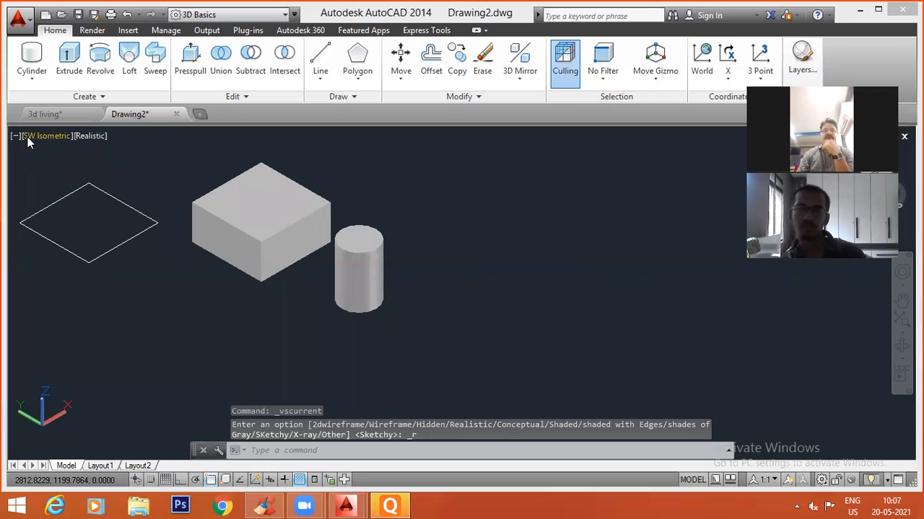
Create a solid cone beside the cylinder with a base radius of 10 and a height of 15.
{"action": "left_click", "coordinate": [32, 82]}
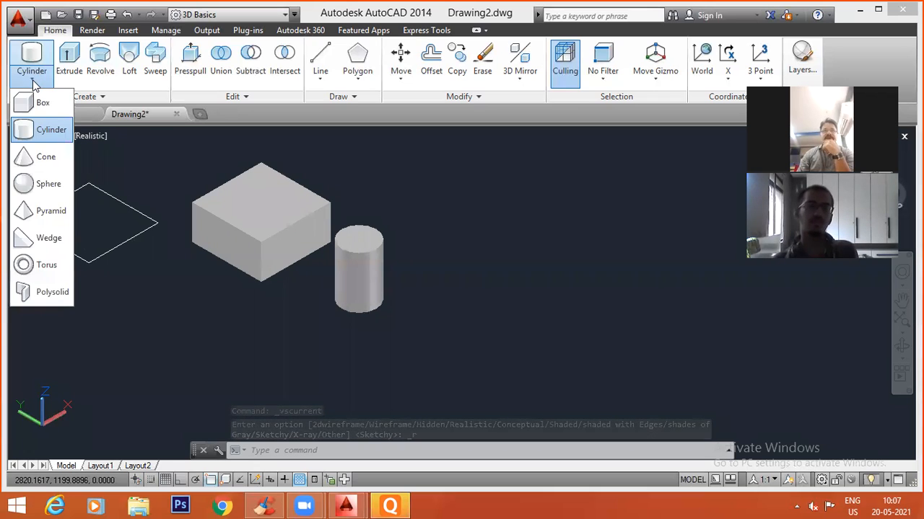
{"action": "left_click", "coordinate": [40, 156]}
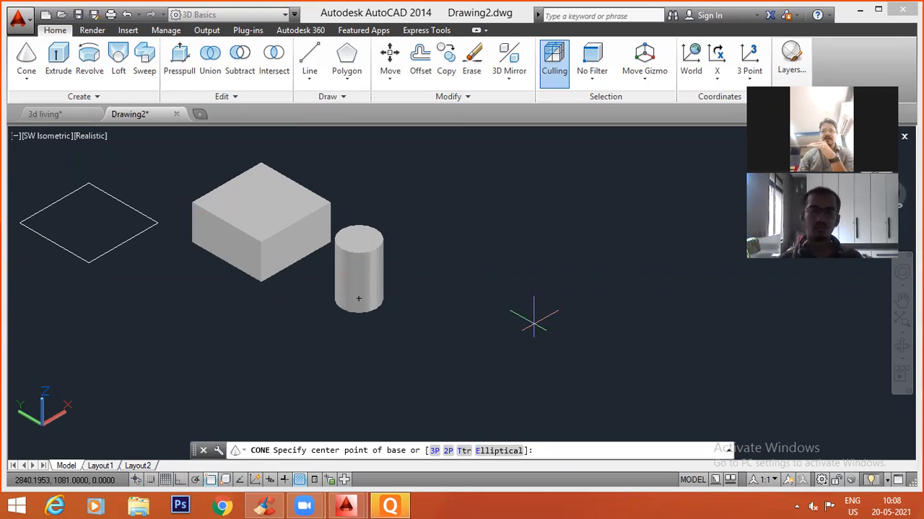
{"action": "left_click", "coordinate": [534, 318]}
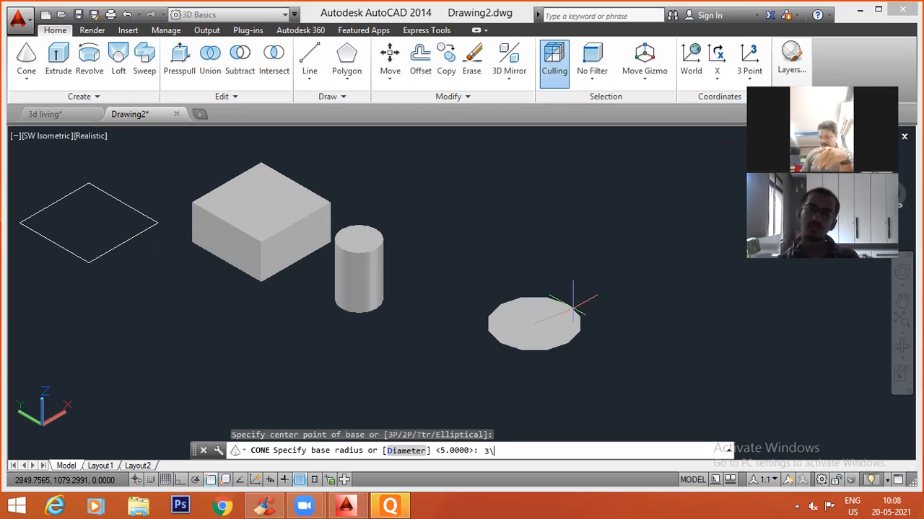
{"action": "type", "text": "10"}
{"action": "key", "text": "Return"}
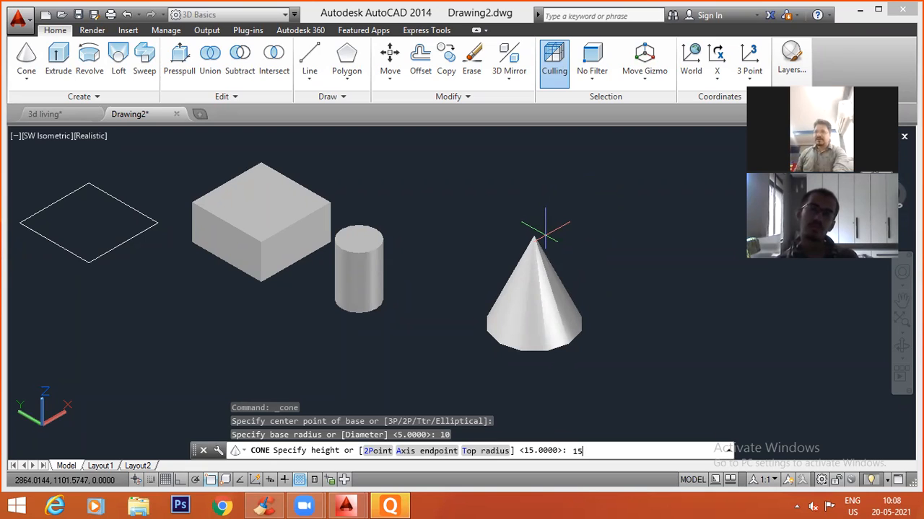
{"action": "key", "text": "Return"}
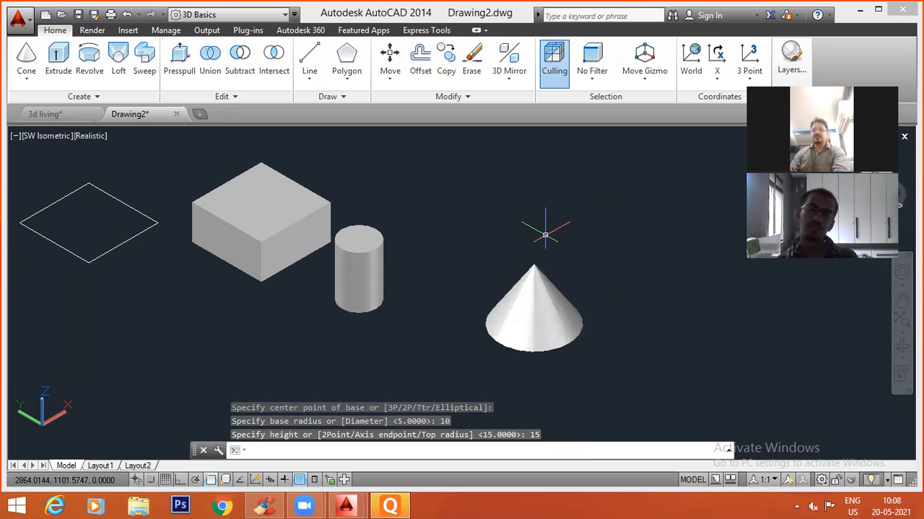
Lower the cone's apex with its height grip to flatten the cone, and inspect its shape.
{"action": "left_click", "coordinate": [532, 288]}
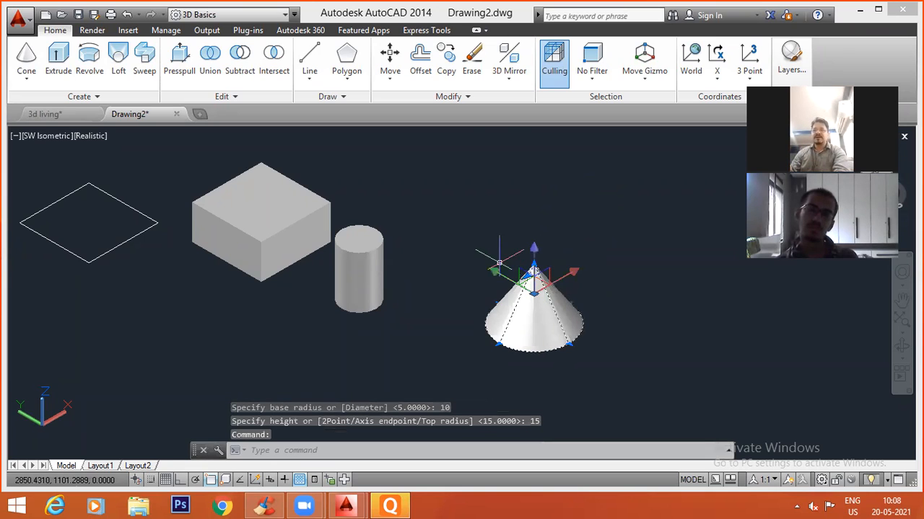
{"action": "left_click", "coordinate": [534, 271]}
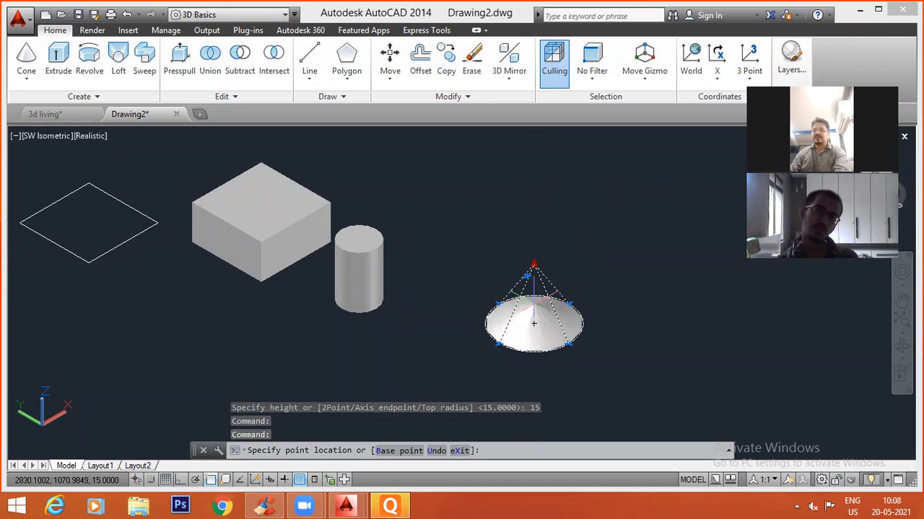
{"action": "left_click", "coordinate": [534, 305]}
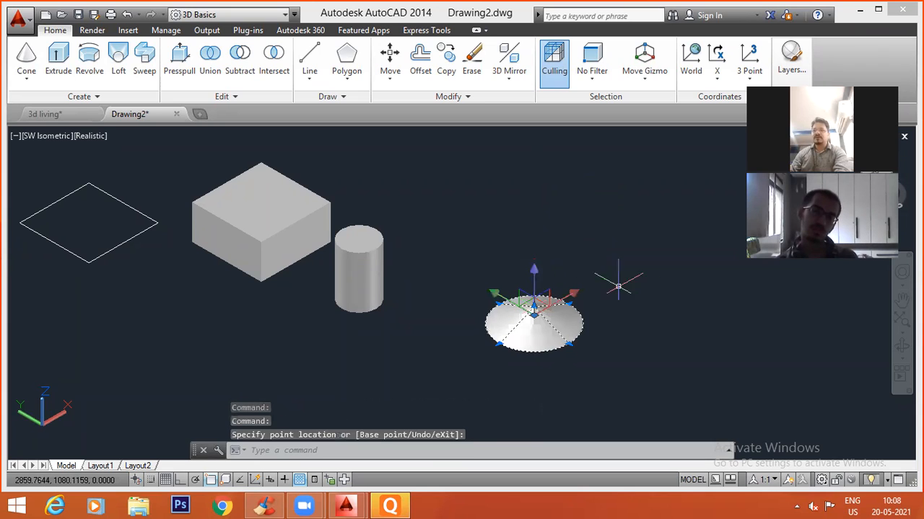
{"action": "key", "text": "Escape"}
{"action": "scroll", "coordinate": [547, 334], "scroll_direction": "up", "scroll_amount": 4}
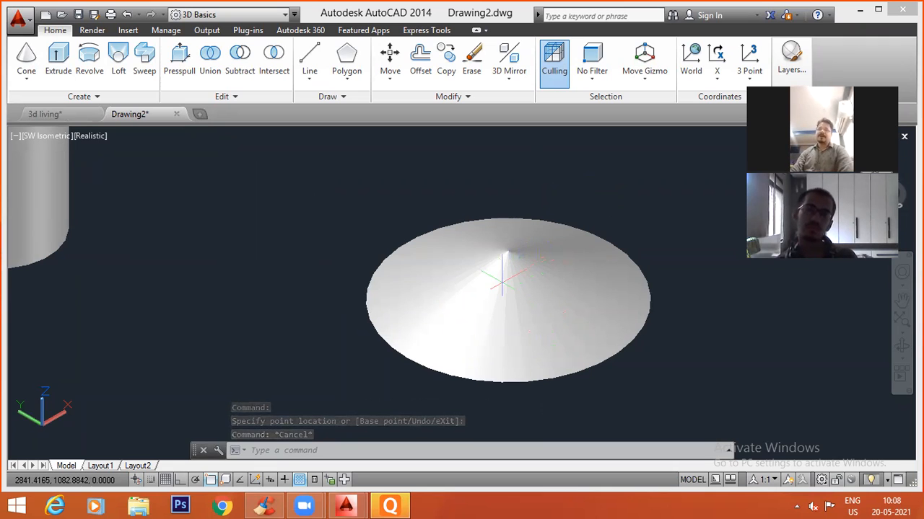
{"action": "scroll", "coordinate": [502, 278], "scroll_direction": "down", "scroll_amount": 3}
{"action": "middle_click_drag", "start_coordinate": [616, 301], "coordinate": [428, 258]}
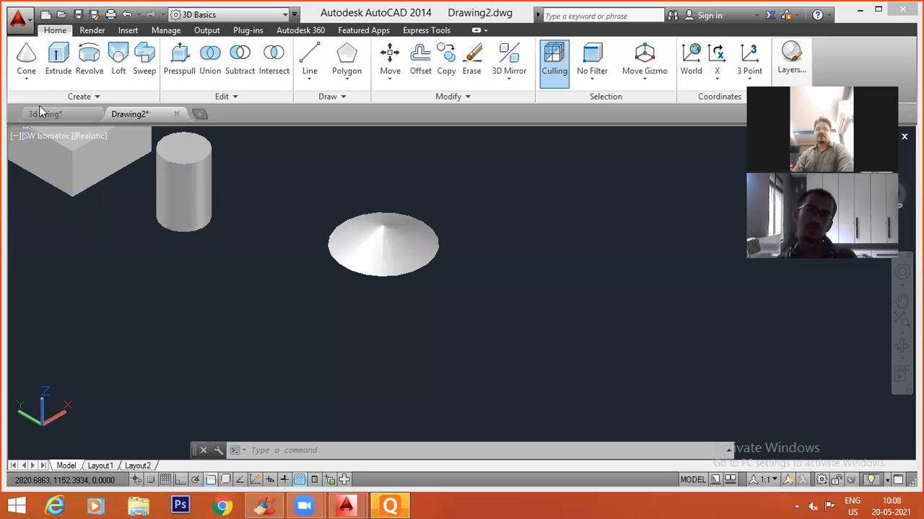
Create a small solid sphere a short distance beyond the flattened cone, setting its radius freehand, and inspect it.
{"action": "left_click", "coordinate": [26, 77]}
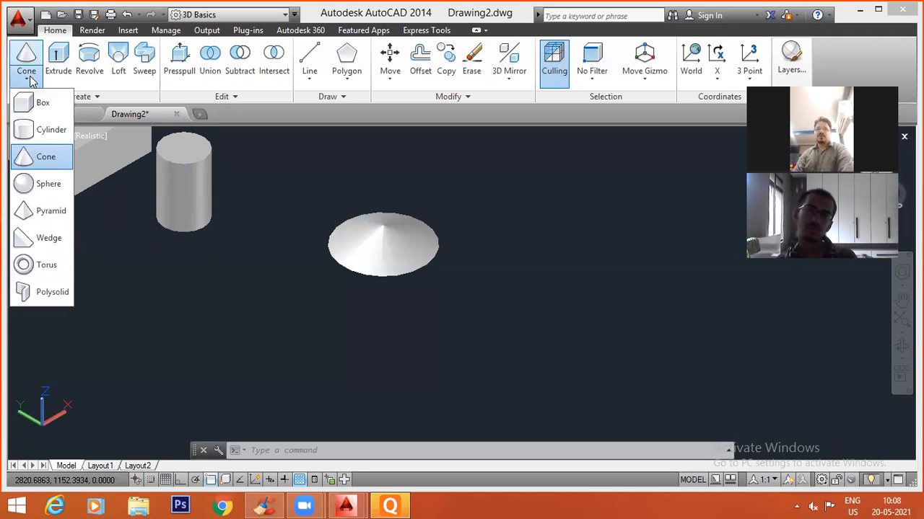
{"action": "left_click", "coordinate": [26, 186]}
{"action": "scroll", "coordinate": [285, 296], "scroll_direction": "down", "scroll_amount": 5}
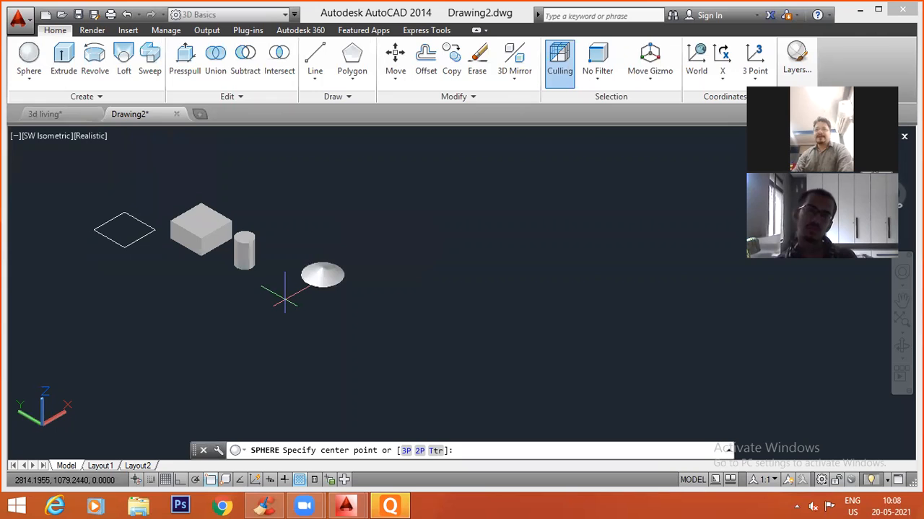
{"action": "left_click", "coordinate": [417, 243]}
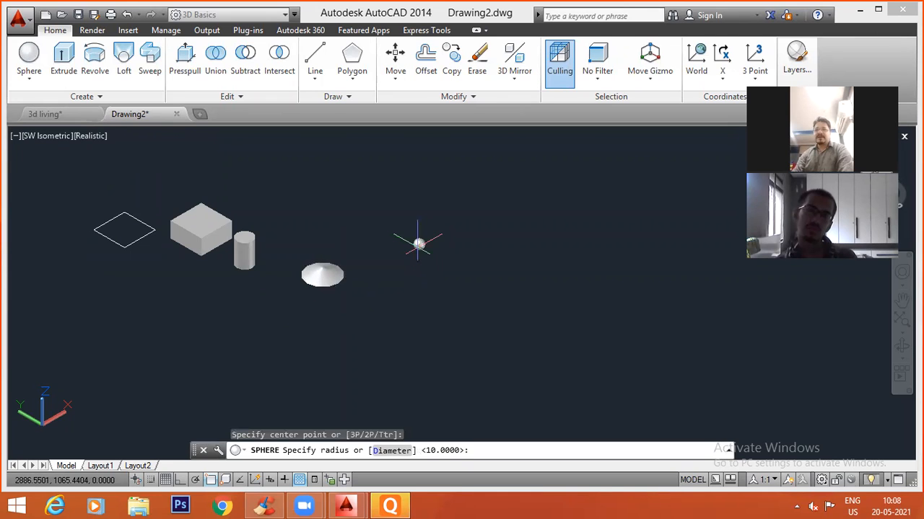
{"action": "left_click", "coordinate": [421, 248]}
{"action": "scroll", "coordinate": [422, 251], "scroll_direction": "up", "scroll_amount": 5}
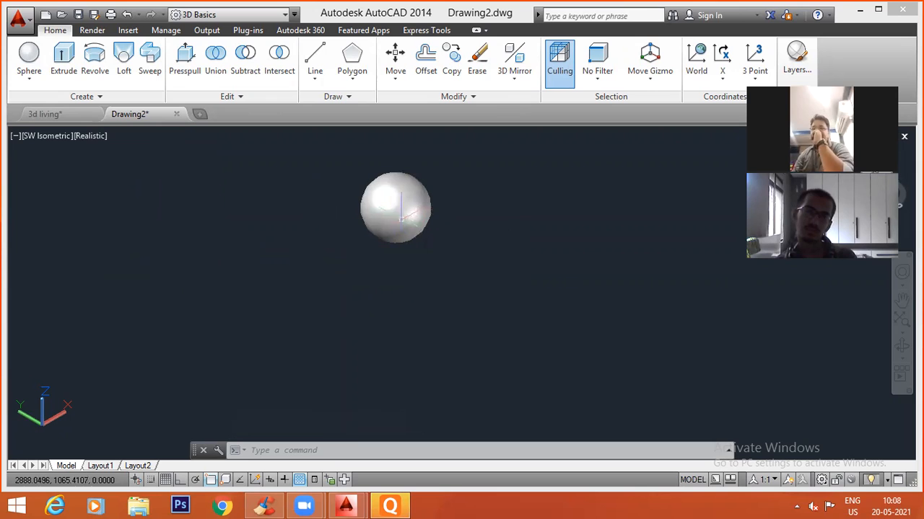
{"action": "scroll", "coordinate": [403, 216], "scroll_direction": "down", "scroll_amount": 2}
{"action": "scroll", "coordinate": [406, 238], "scroll_direction": "up", "scroll_amount": 4}
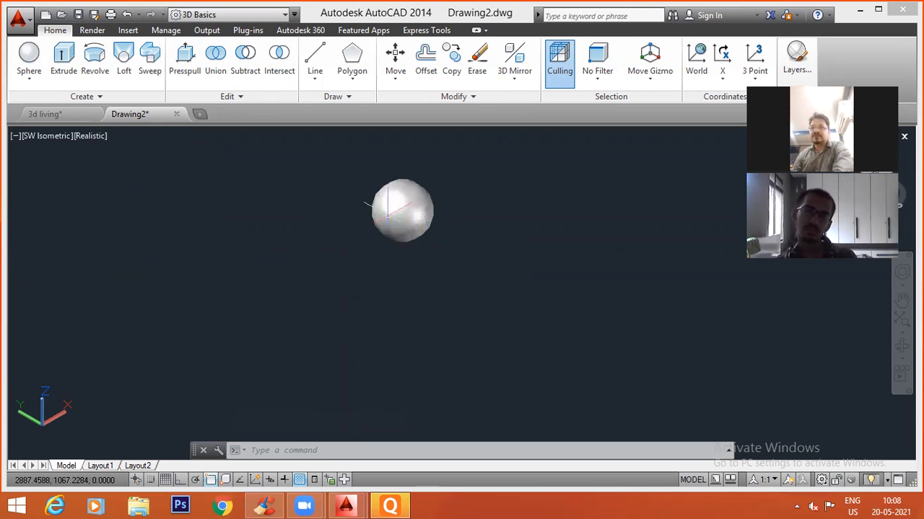
{"action": "scroll", "coordinate": [392, 209], "scroll_direction": "down", "scroll_amount": 5}
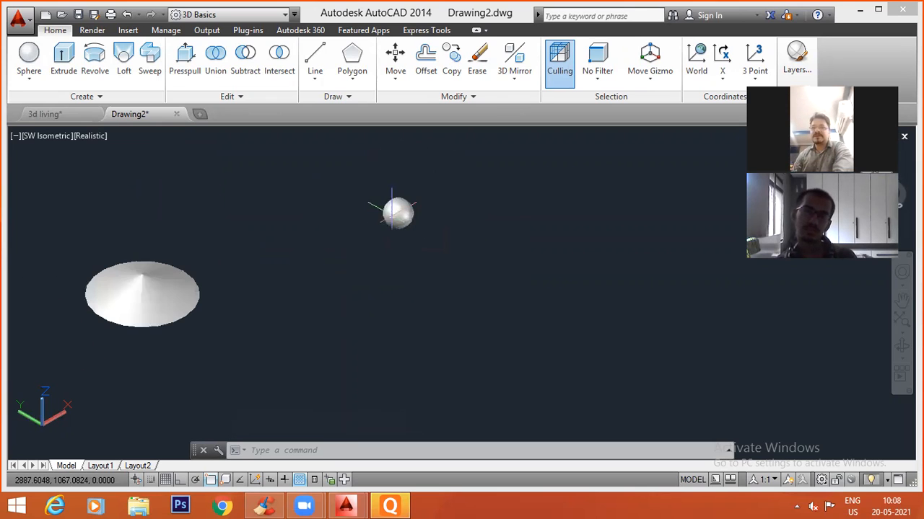
Create a four-sided solid pyramid near the sphere with a base radius of 5 and a freehand height of about 29.
{"action": "left_click", "coordinate": [31, 80]}
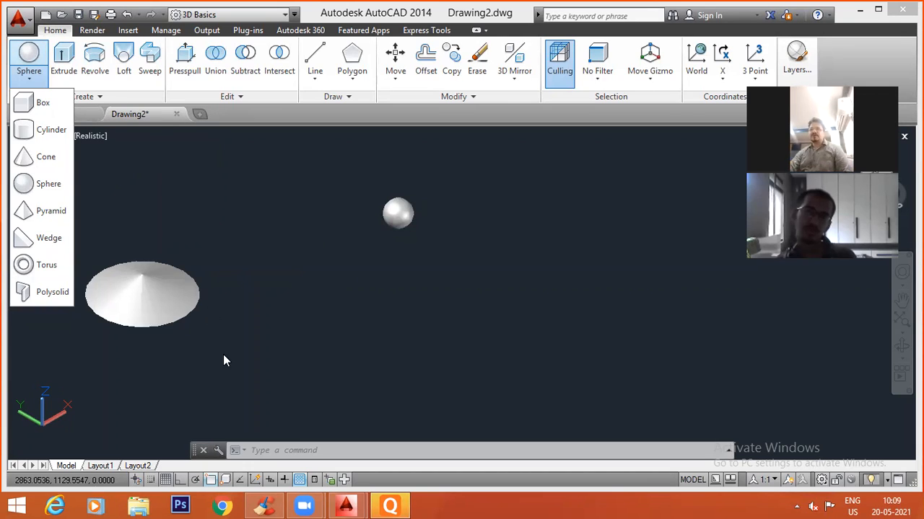
{"action": "left_click", "coordinate": [269, 448]}
{"action": "type", "text": "pyr"}
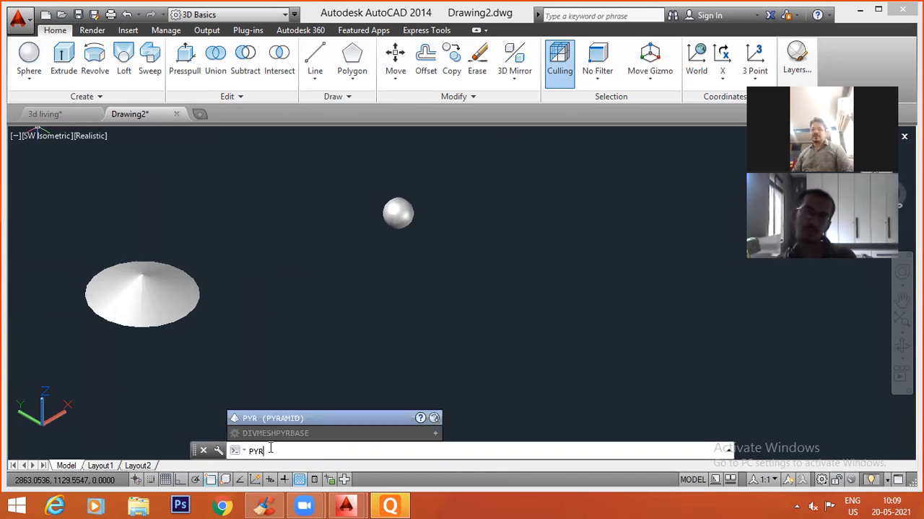
{"action": "key", "text": "Return"}
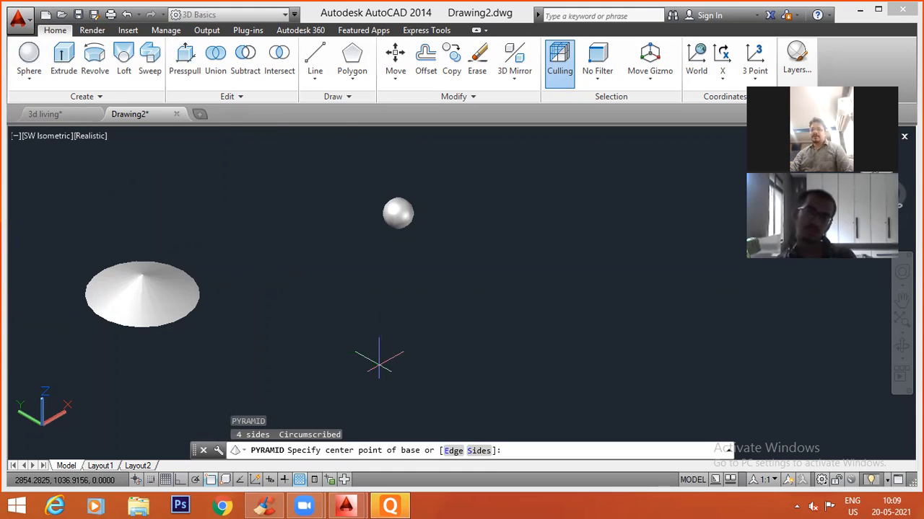
{"action": "left_click", "coordinate": [379, 362]}
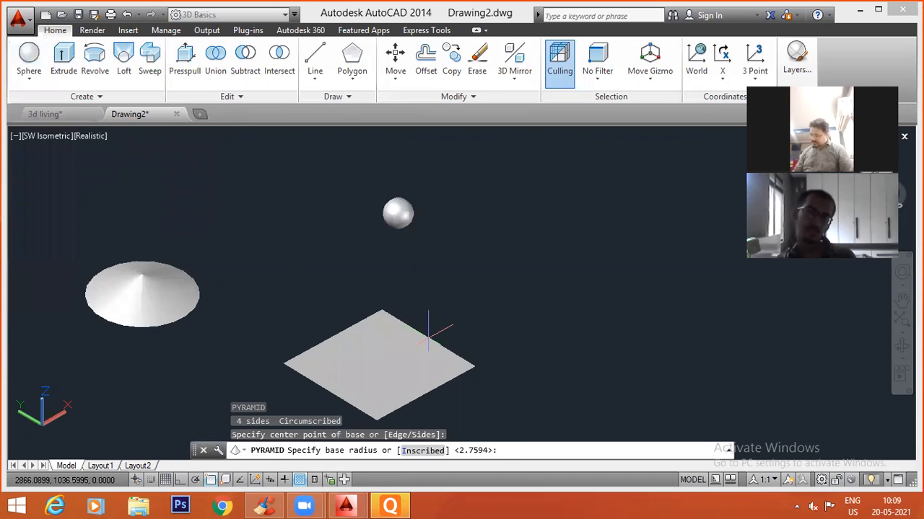
{"action": "key", "text": "Return"}
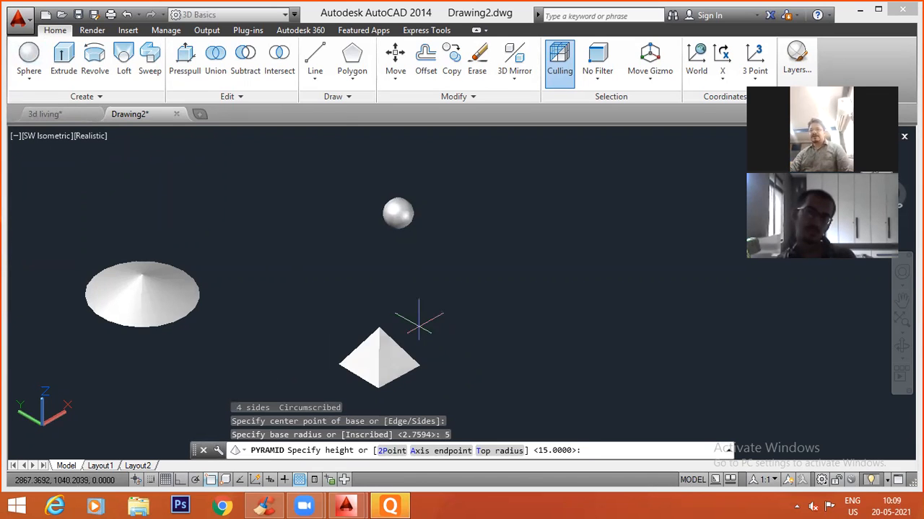
{"action": "left_click", "coordinate": [378, 232]}
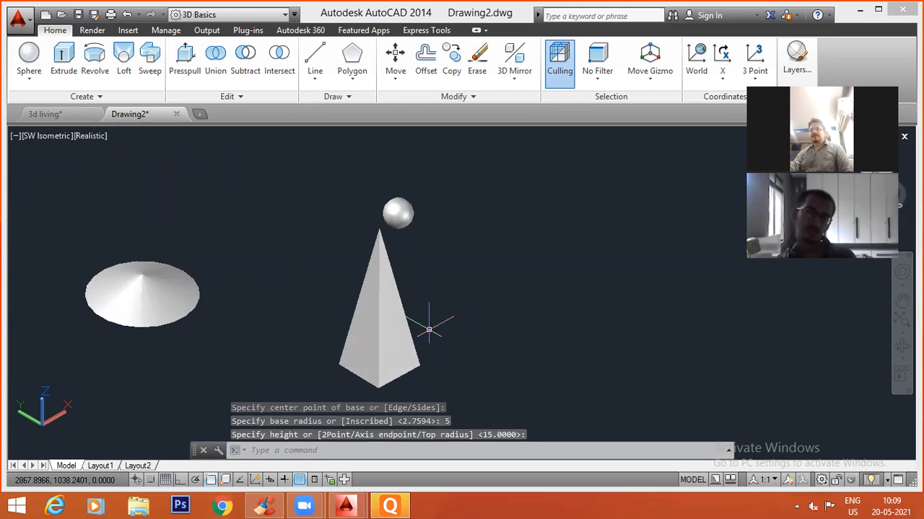
Inspect the pyramid from the Top view, and return to the SW Isometric view.
{"action": "left_click", "coordinate": [47, 137]}
{"action": "left_click", "coordinate": [115, 171]}
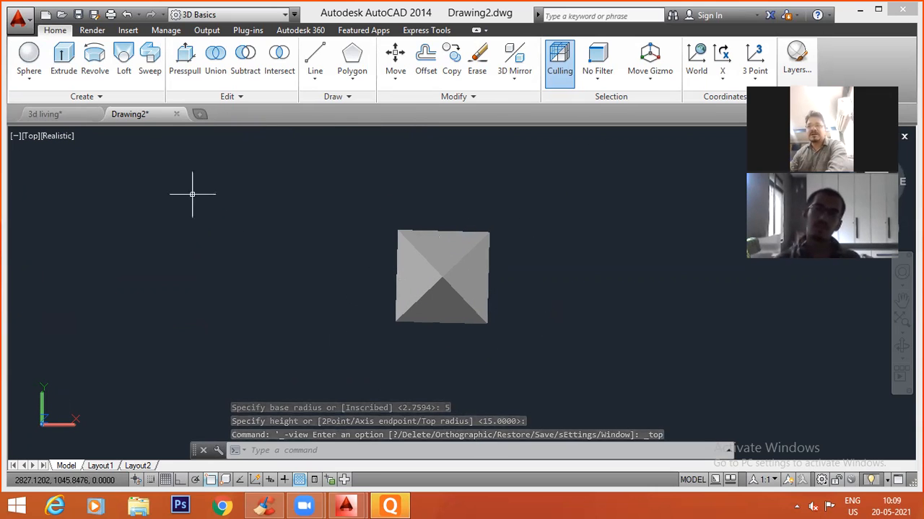
{"action": "left_click", "coordinate": [30, 136]}
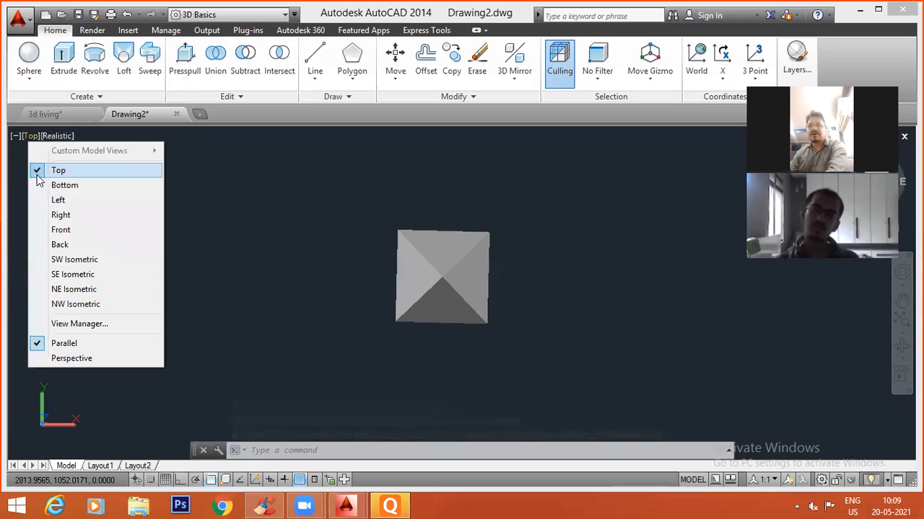
{"action": "left_click", "coordinate": [72, 260]}
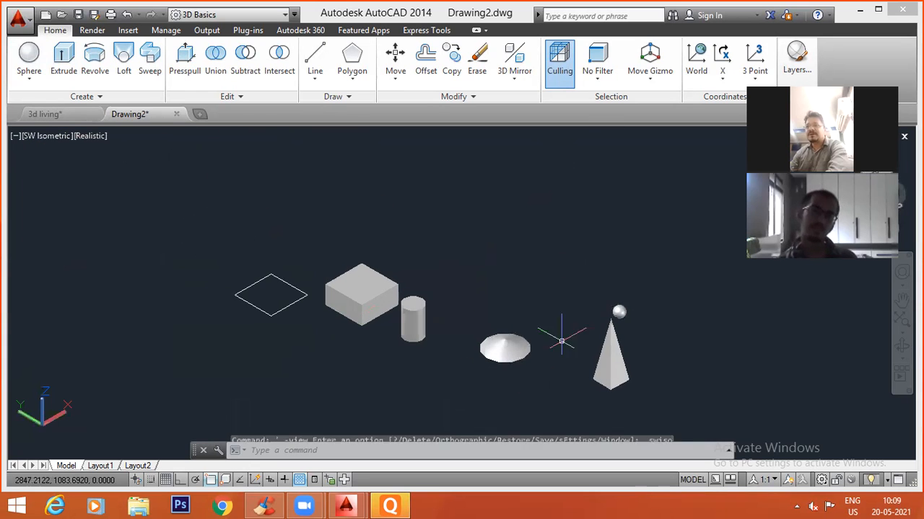
Lower the pyramid's apex with its height grip to flatten the pyramid, and inspect its shape.
{"action": "middle_click_drag", "start_coordinate": [660, 361], "coordinate": [524, 321]}
{"action": "left_click", "coordinate": [474, 316]}
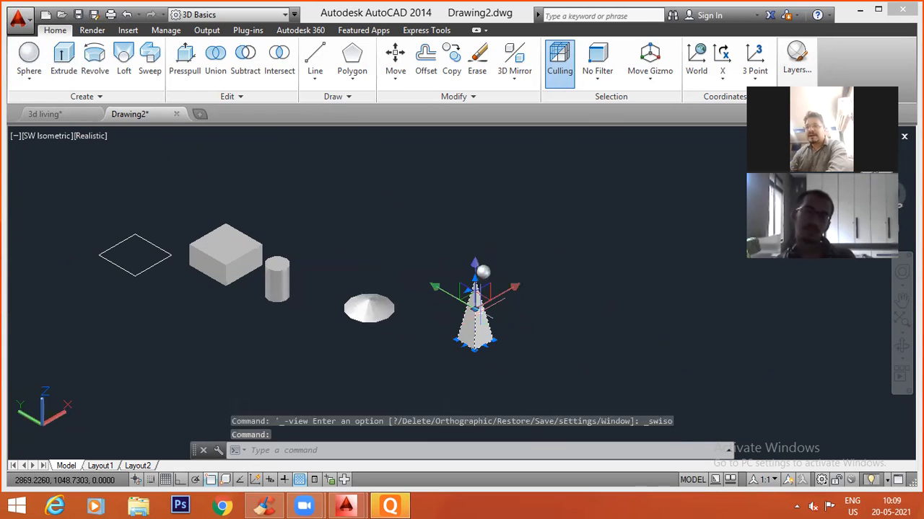
{"action": "scroll", "coordinate": [483, 310], "scroll_direction": "up", "scroll_amount": 3}
{"action": "left_click", "coordinate": [465, 248]}
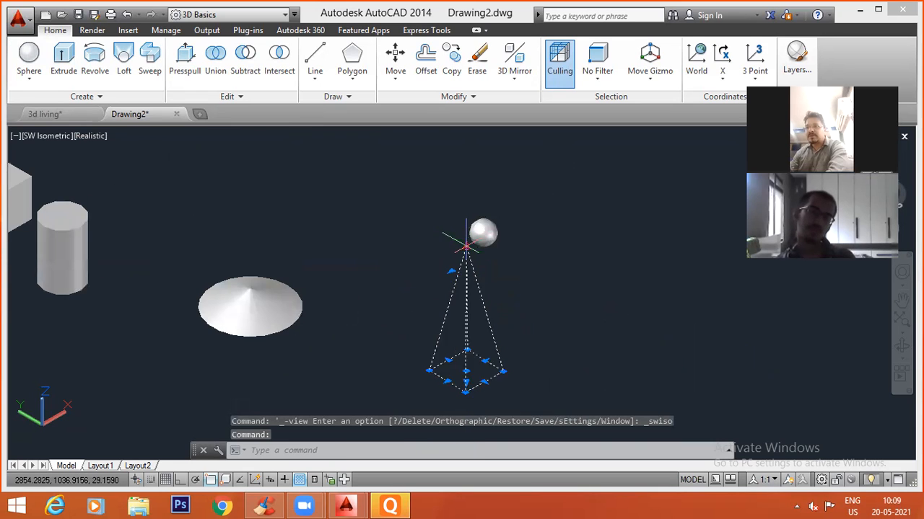
{"action": "scroll", "coordinate": [466, 369], "scroll_direction": "up", "scroll_amount": 8}
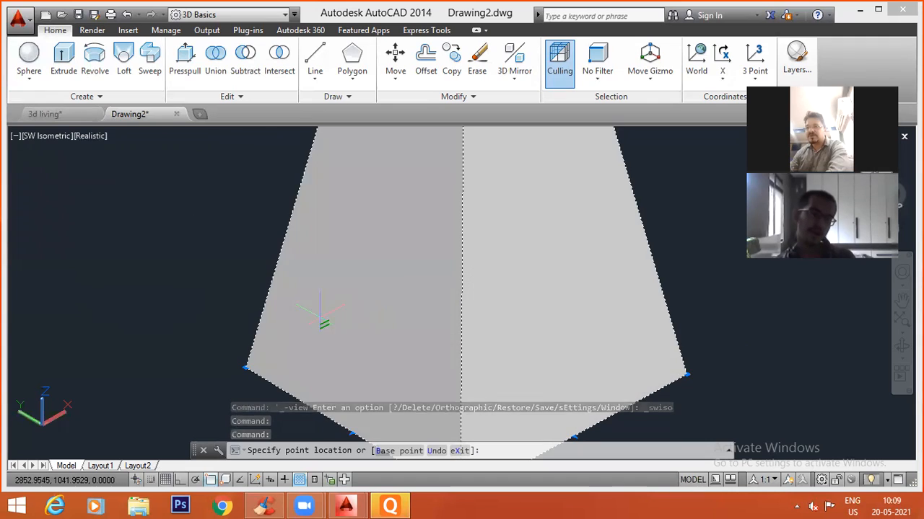
{"action": "left_click", "coordinate": [308, 309]}
{"action": "scroll", "coordinate": [402, 204], "scroll_direction": "down", "scroll_amount": 5}
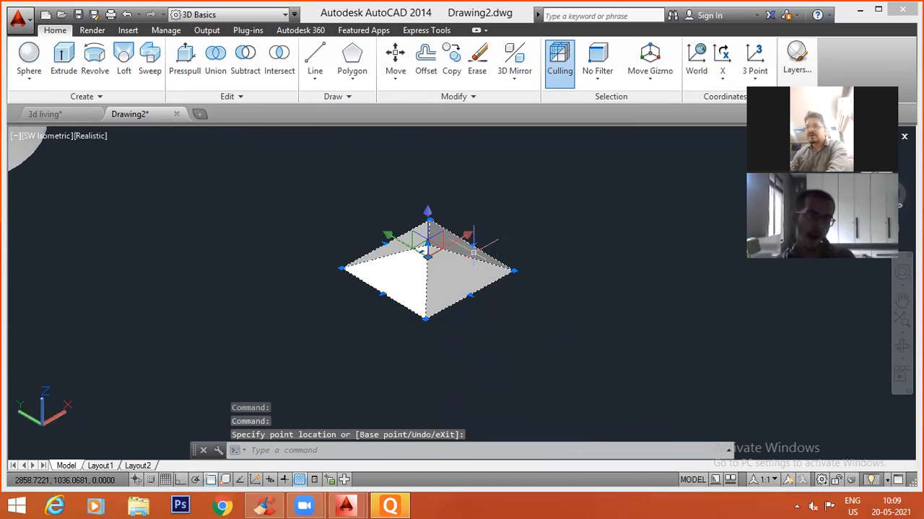
{"action": "key", "text": "Escape"}
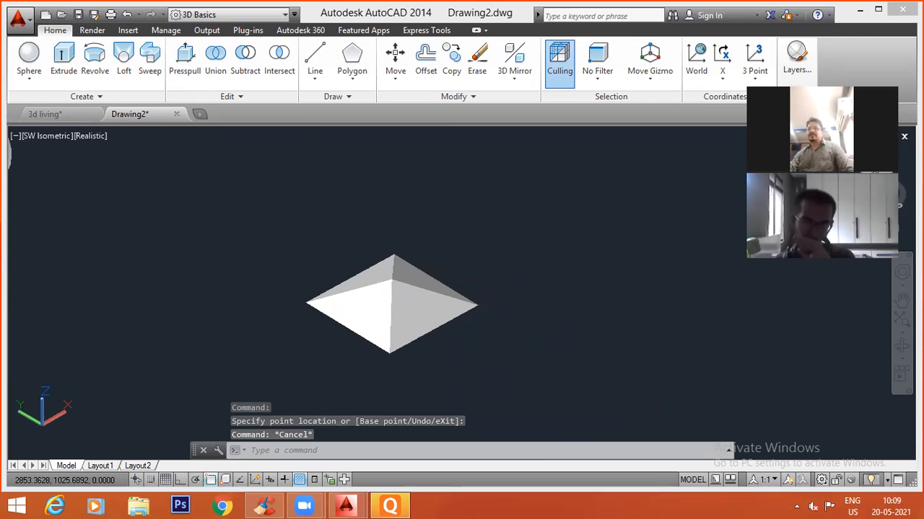
{"action": "scroll", "coordinate": [515, 335], "scroll_direction": "down", "scroll_amount": 3}
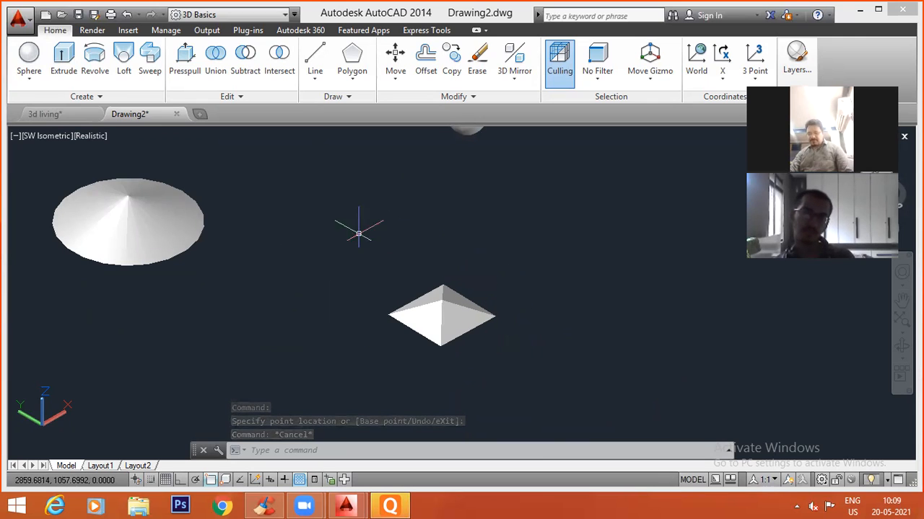
In the Front view, move the flattened pyramid a short distance horizontally away from the cone.
{"action": "left_click", "coordinate": [41, 136]}
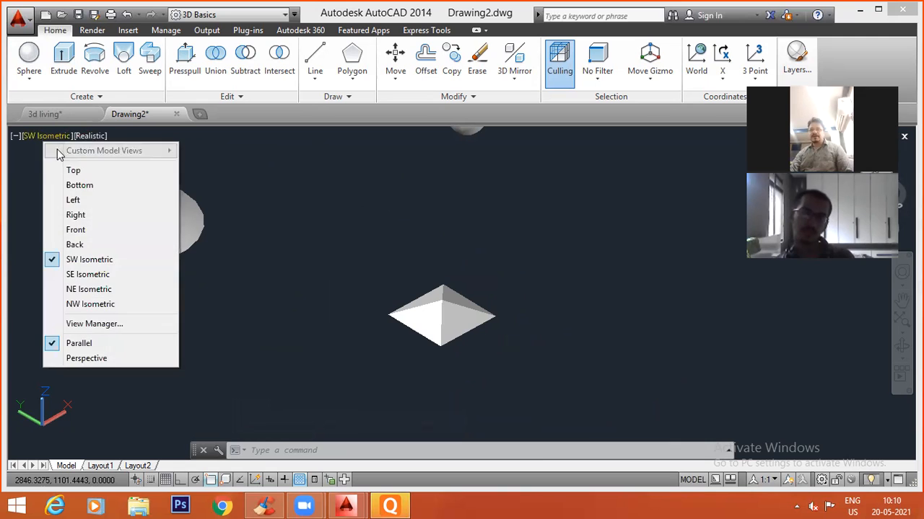
{"action": "left_click", "coordinate": [98, 241]}
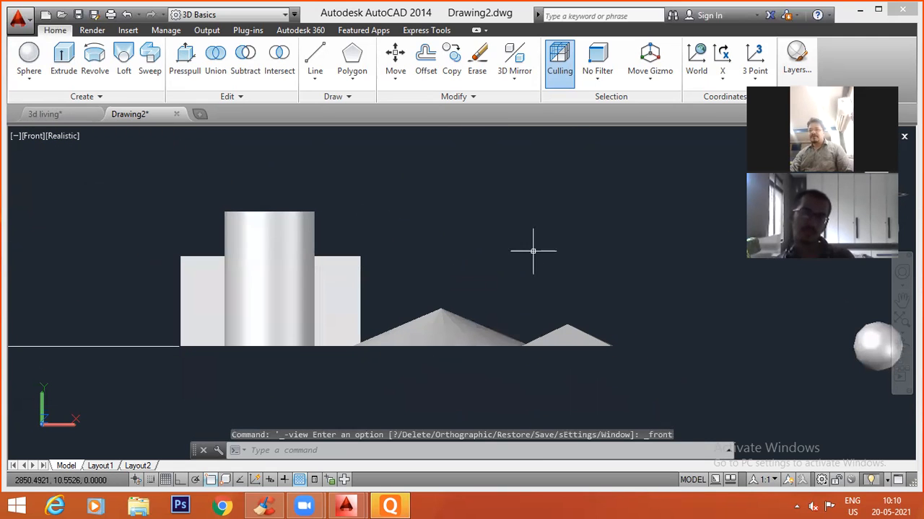
{"action": "type", "text": "m"}
{"action": "key", "text": "Return"}
{"action": "left_click", "coordinate": [635, 308]}
{"action": "left_click", "coordinate": [576, 368]}
{"action": "key", "text": "Return"}
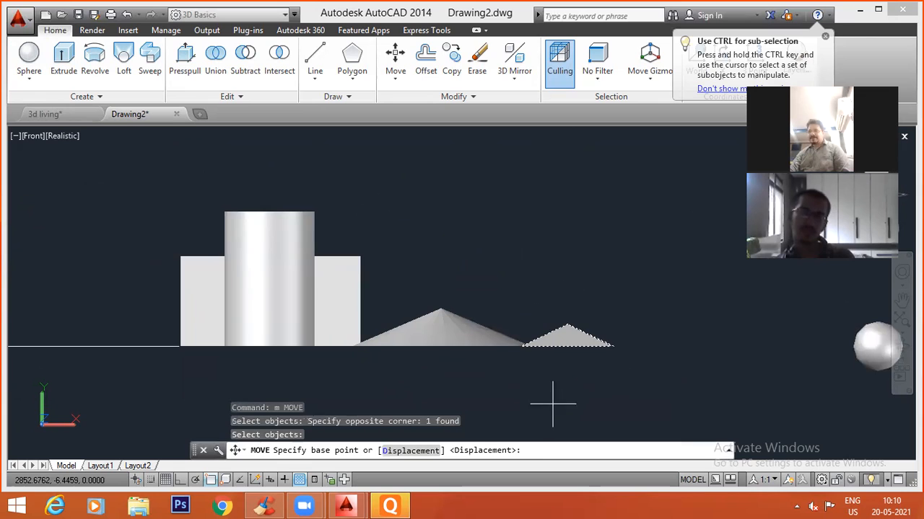
{"action": "left_click", "coordinate": [564, 393]}
{"action": "left_click", "coordinate": [605, 393]}
{"action": "key", "text": "Escape"}
{"action": "key", "text": "Escape"}
{"action": "type", "text": "c"}
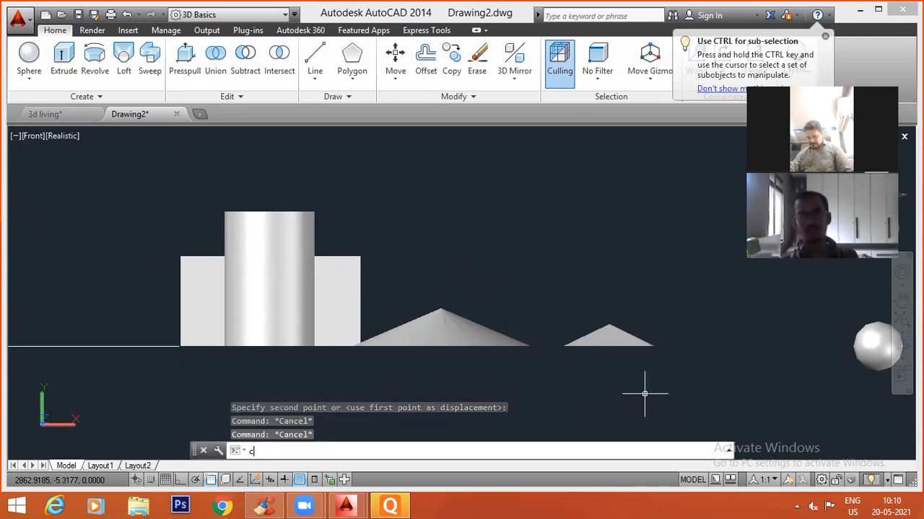
{"action": "key", "text": "Return"}
{"action": "left_click", "coordinate": [657, 289]}
{"action": "key", "text": "Escape"}
Copy the flattened pyramid about 0.2 units straight down with Ortho on, so the copy overlaps the original.
{"action": "type", "text": "co"}
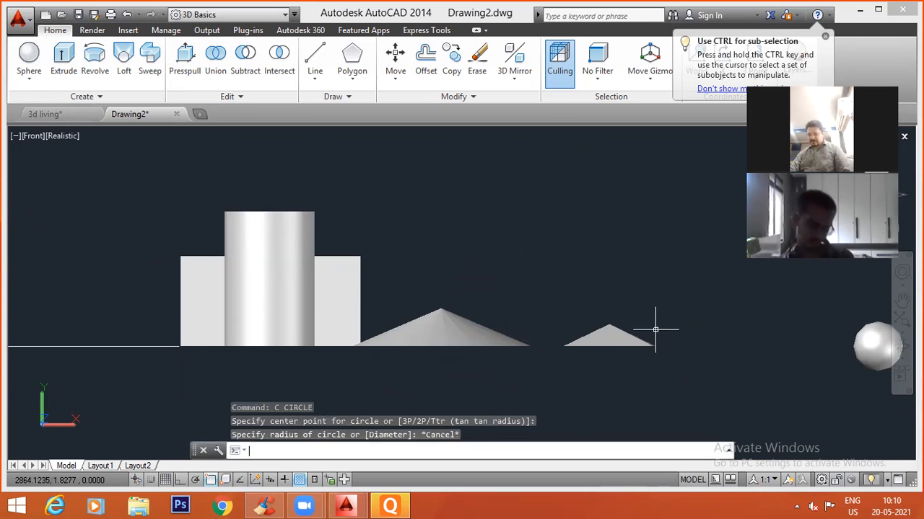
{"action": "key", "text": "Return"}
{"action": "left_click", "coordinate": [666, 320]}
{"action": "left_click", "coordinate": [628, 361]}
{"action": "scroll", "coordinate": [609, 315], "scroll_direction": "up", "scroll_amount": 5}
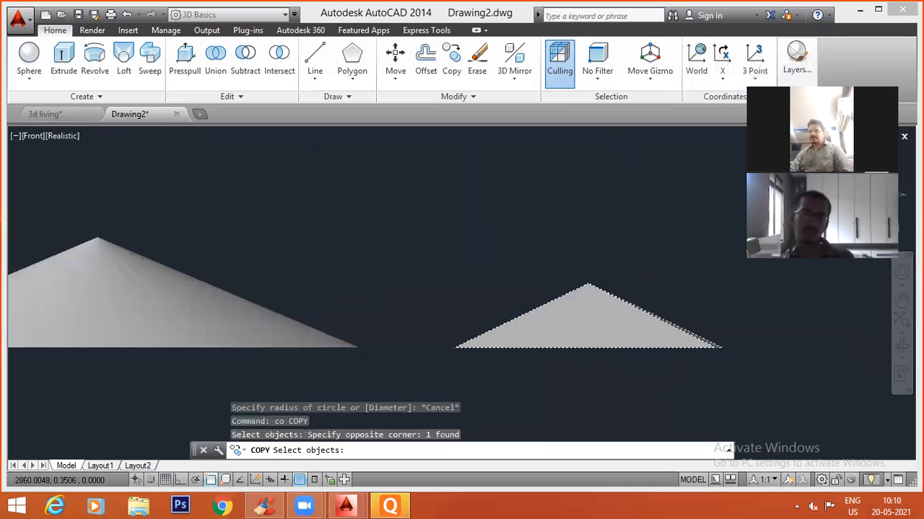
{"action": "key", "text": "Return"}
{"action": "left_click", "coordinate": [625, 186]}
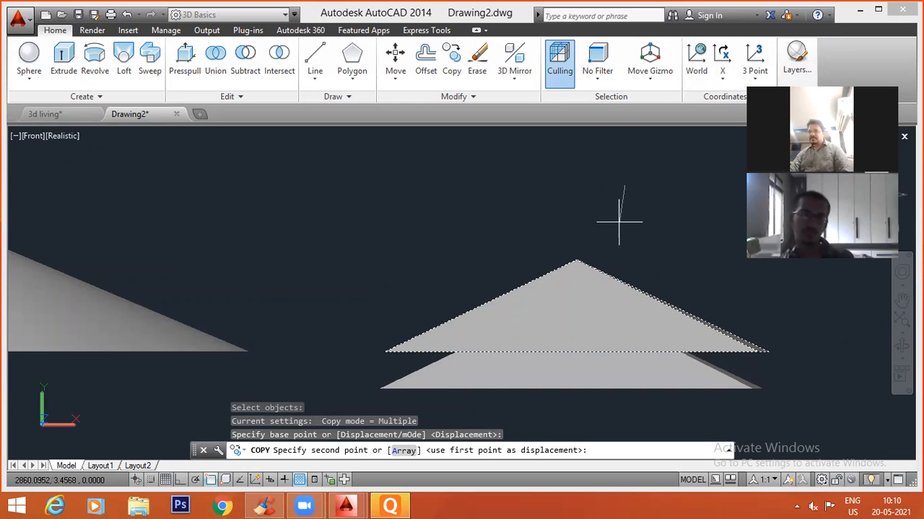
{"action": "key", "text": "F8"}
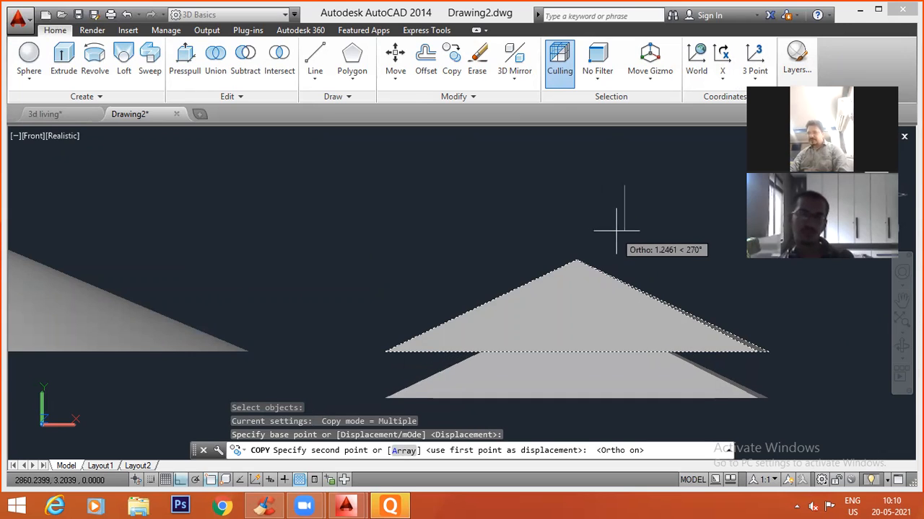
{"action": "left_click", "coordinate": [621, 191]}
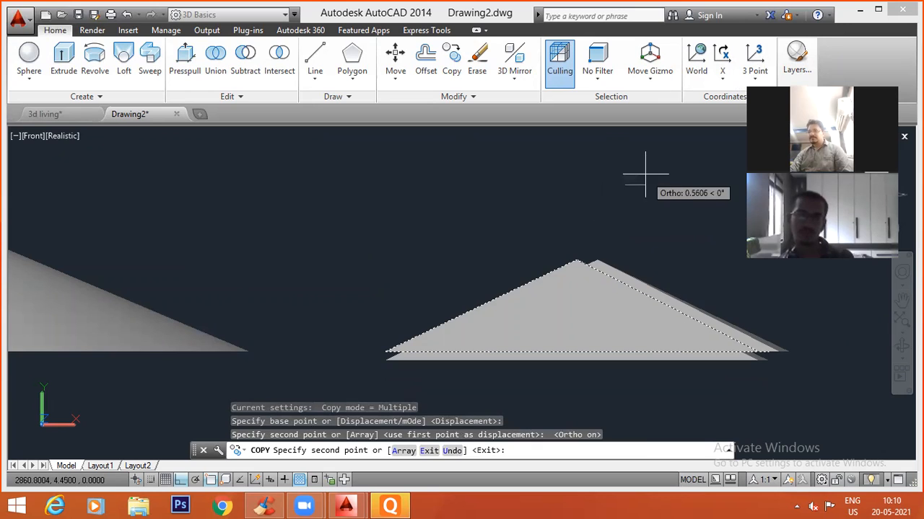
{"action": "key", "text": "Escape"}
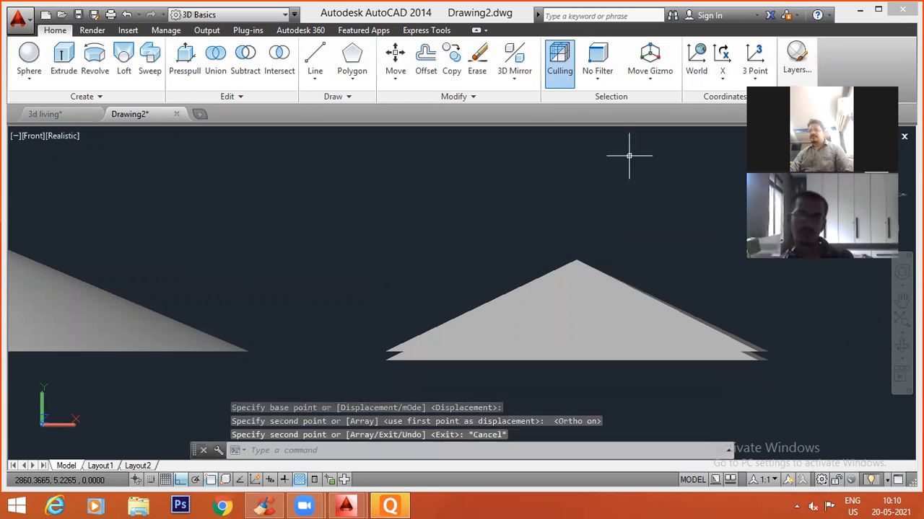
Return to the SW Isometric view and examine the two overlapping pyramids up close.
{"action": "left_click", "coordinate": [39, 137]}
{"action": "left_click", "coordinate": [37, 138]}
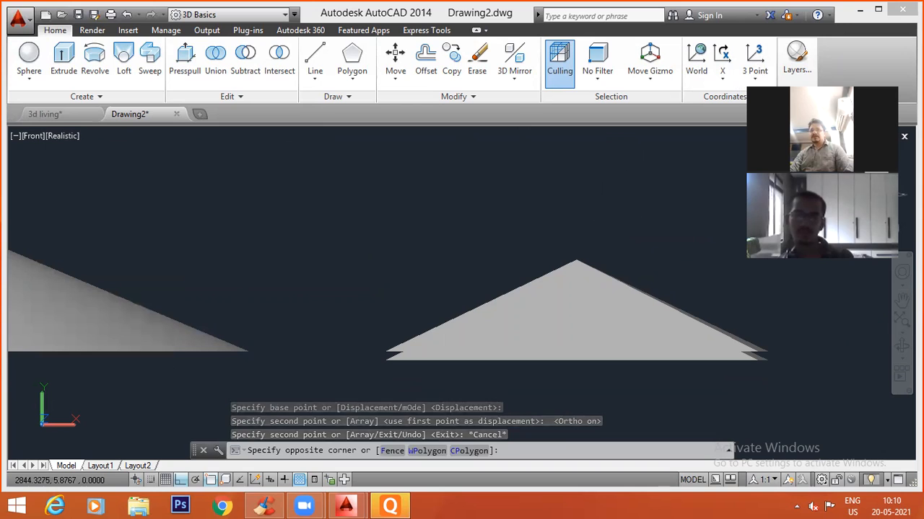
{"action": "key", "text": "Escape"}
{"action": "left_click", "coordinate": [33, 136]}
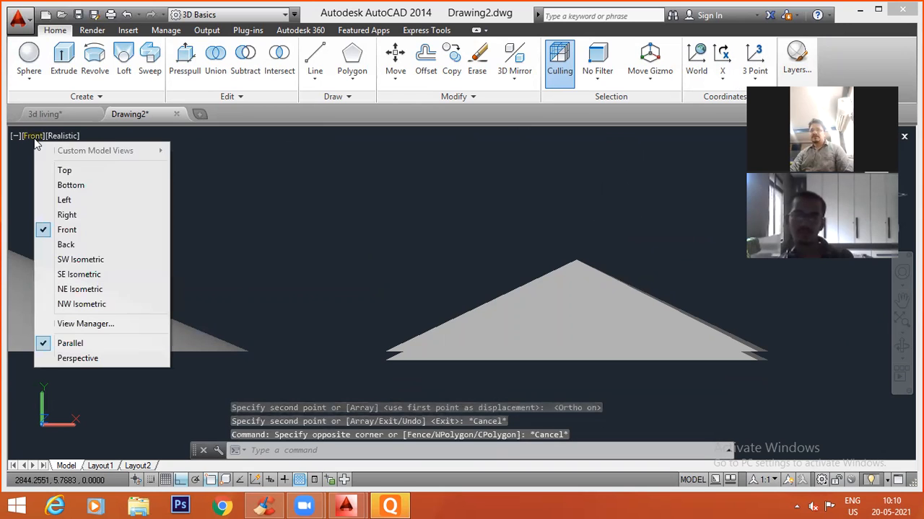
{"action": "left_click", "coordinate": [63, 264]}
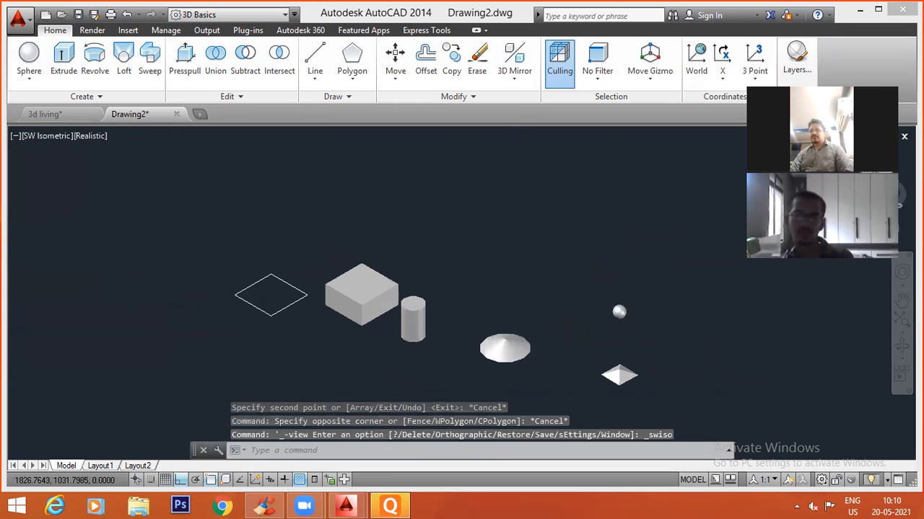
{"action": "scroll", "coordinate": [611, 400], "scroll_direction": "up", "scroll_amount": 5}
{"action": "middle_click_drag", "start_coordinate": [612, 401], "coordinate": [523, 353]}
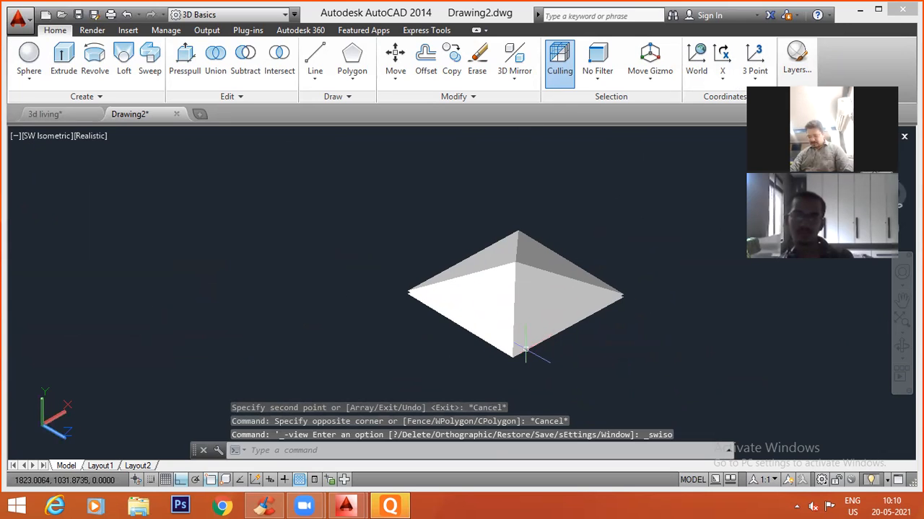
Subtract the lower pyramid copy from the upper pyramid to hollow it out.
{"action": "type", "text": "su"}
{"action": "key", "text": "Return"}
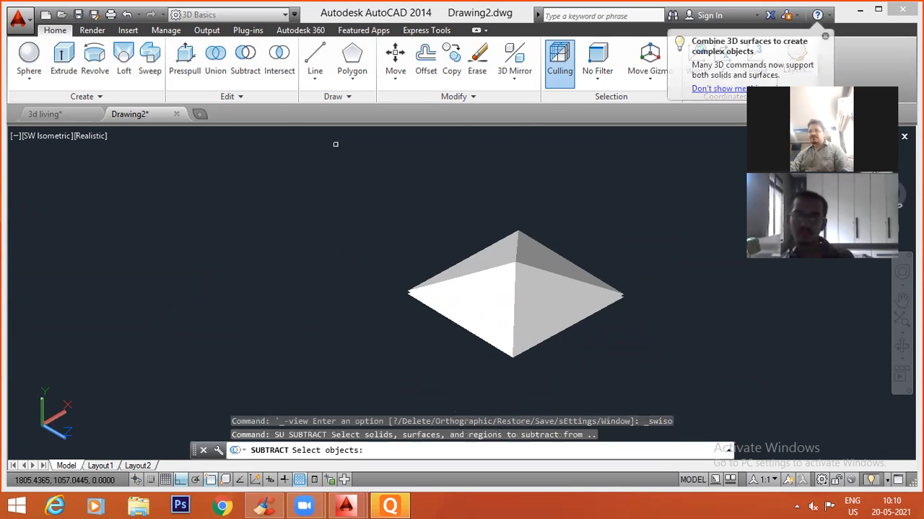
{"action": "key", "text": "Escape"}
{"action": "left_click", "coordinate": [250, 66]}
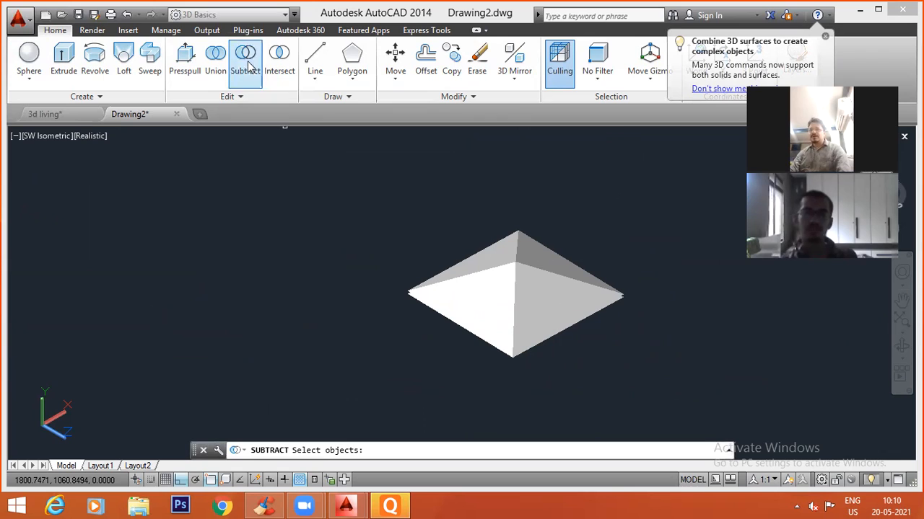
{"action": "left_click", "coordinate": [544, 259]}
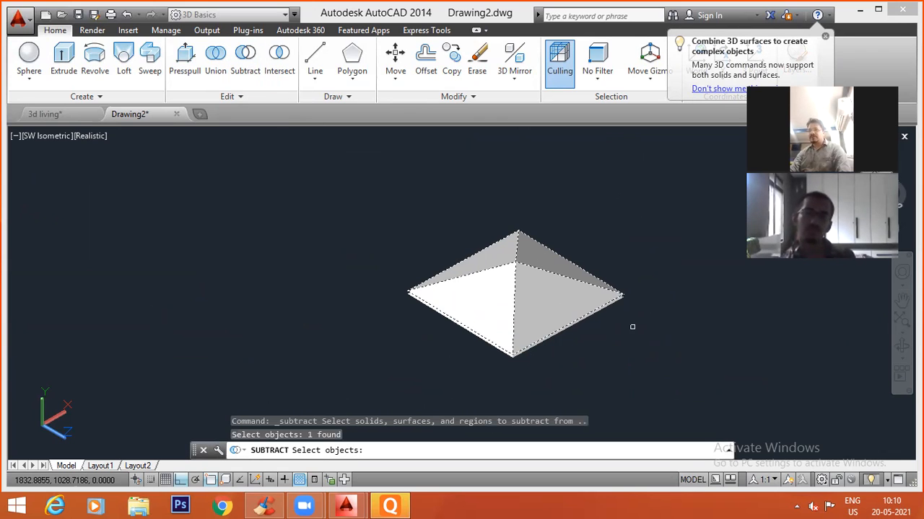
{"action": "key", "text": "Return"}
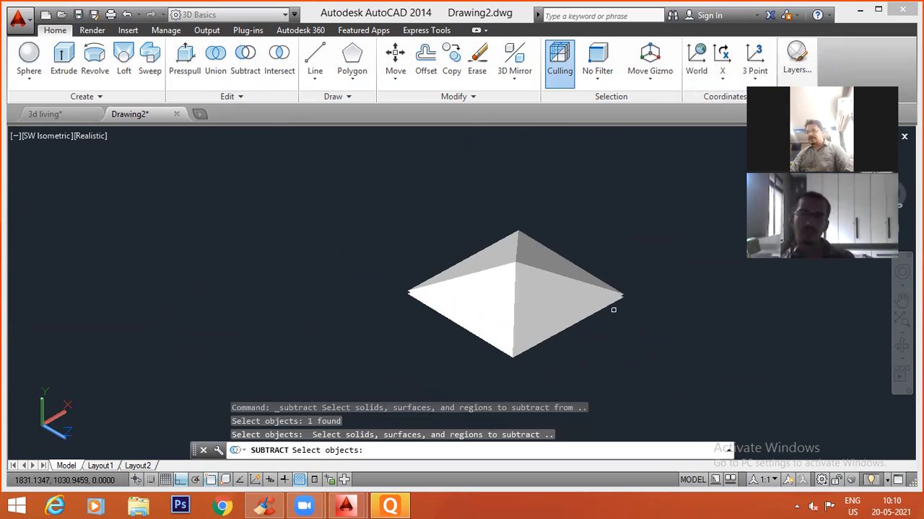
{"action": "scroll", "coordinate": [618, 298], "scroll_direction": "up", "scroll_amount": 5}
{"action": "left_click", "coordinate": [626, 269]}
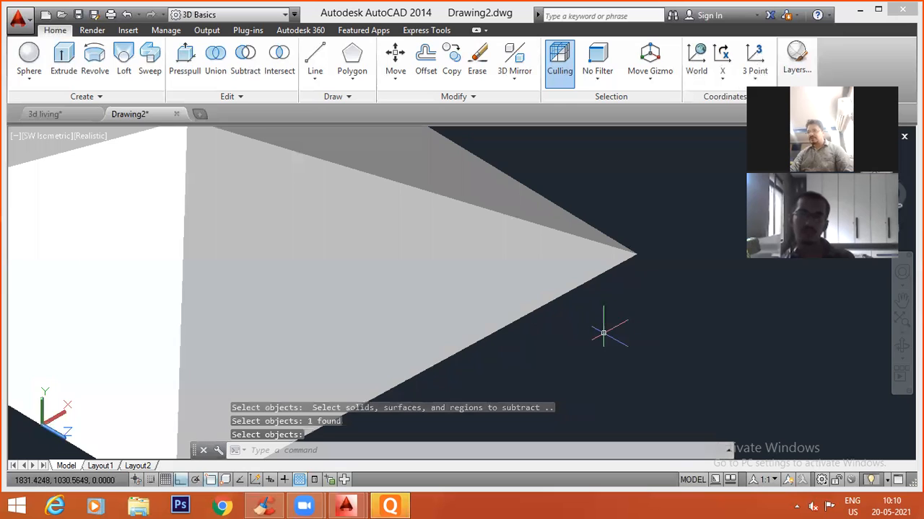
{"action": "scroll", "coordinate": [510, 334], "scroll_direction": "down", "scroll_amount": 5}
{"action": "key", "text": "alt"}
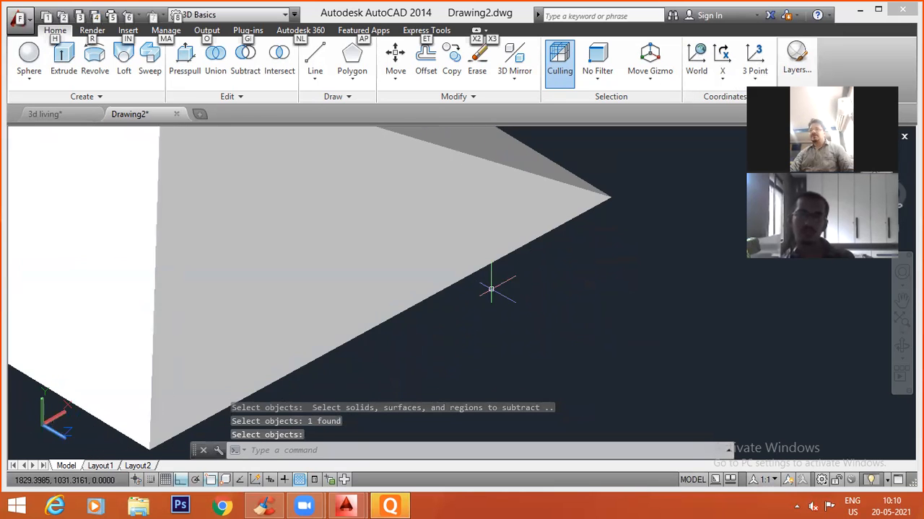
Examine the hollowed pyramid's interior from below and the solids around it.
{"action": "middle_click_drag", "start_coordinate": [486, 339], "coordinate": [461, 209], "text": "shift"}
{"action": "middle_click_drag", "start_coordinate": [435, 264], "coordinate": [487, 268]}
{"action": "scroll", "coordinate": [486, 268], "scroll_direction": "up", "scroll_amount": 4}
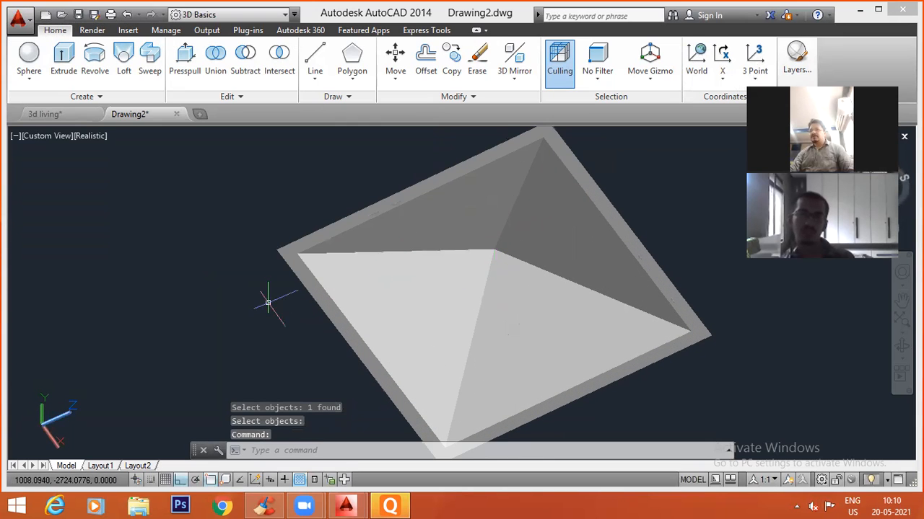
{"action": "scroll", "coordinate": [374, 276], "scroll_direction": "down", "scroll_amount": 5}
{"action": "middle_click_drag", "start_coordinate": [427, 291], "coordinate": [440, 351]}
{"action": "key", "text": "alt"}
{"action": "scroll", "coordinate": [462, 241], "scroll_direction": "down", "scroll_amount": 10}
{"action": "mouse_move", "coordinate": [367, 238]}
{"action": "middle_mouse_down", "text": "shift"}
{"action": "mouse_move", "coordinate": [353, 255]}
{"action": "mouse_move", "coordinate": [355, 231]}
{"action": "mouse_move", "coordinate": [378, 226]}
{"action": "mouse_move", "coordinate": [376, 184]}
{"action": "mouse_move", "coordinate": [385, 221]}
{"action": "mouse_move", "coordinate": [375, 254]}
{"action": "middle_mouse_up", "text": "shift"}
In the Front view, copy the cone about 0.4 units straight down so the copy overlaps the original.
{"action": "left_click", "coordinate": [39, 140]}
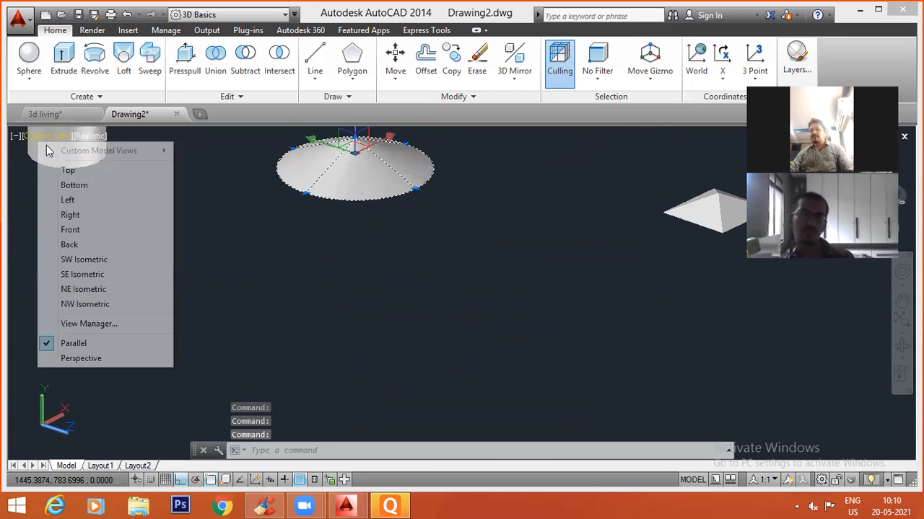
{"action": "left_click", "coordinate": [68, 228]}
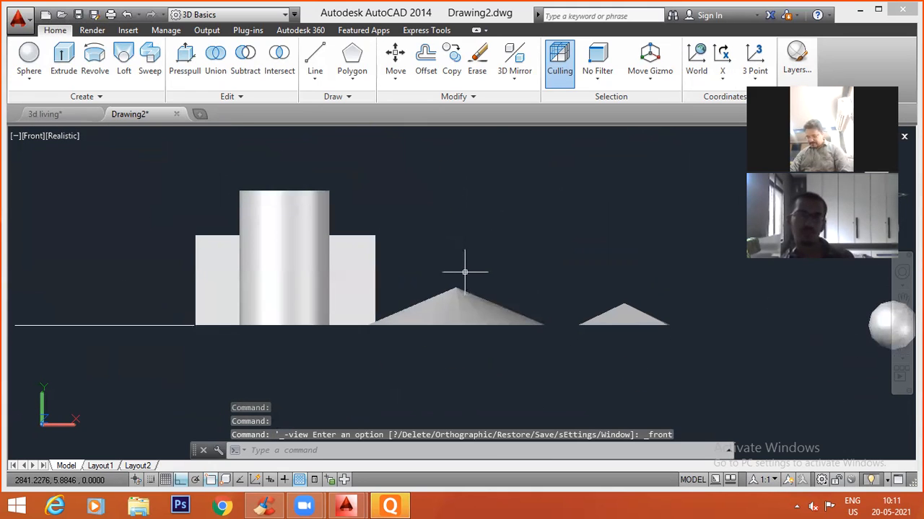
{"action": "type", "text": "co"}
{"action": "key", "text": "Return"}
{"action": "left_click", "coordinate": [456, 298]}
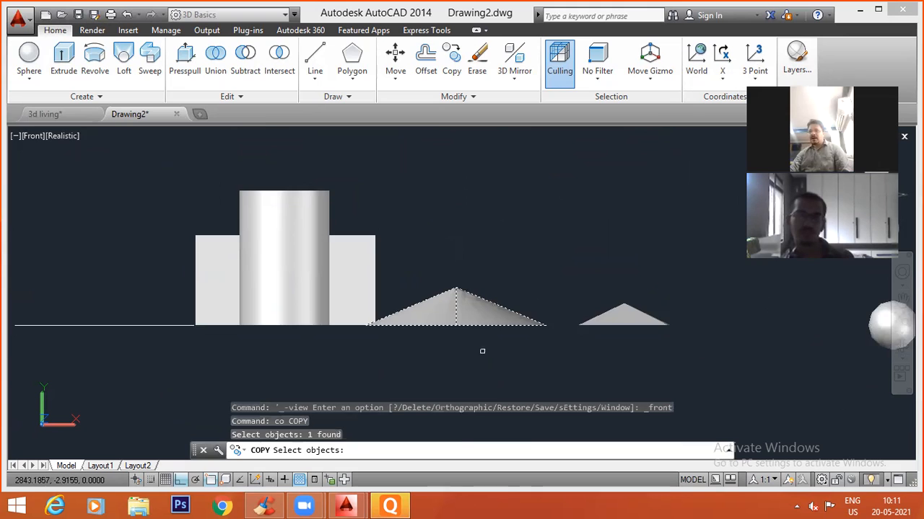
{"action": "scroll", "coordinate": [495, 350], "scroll_direction": "up", "scroll_amount": 3}
{"action": "key", "text": "Return"}
{"action": "left_click", "coordinate": [522, 188]}
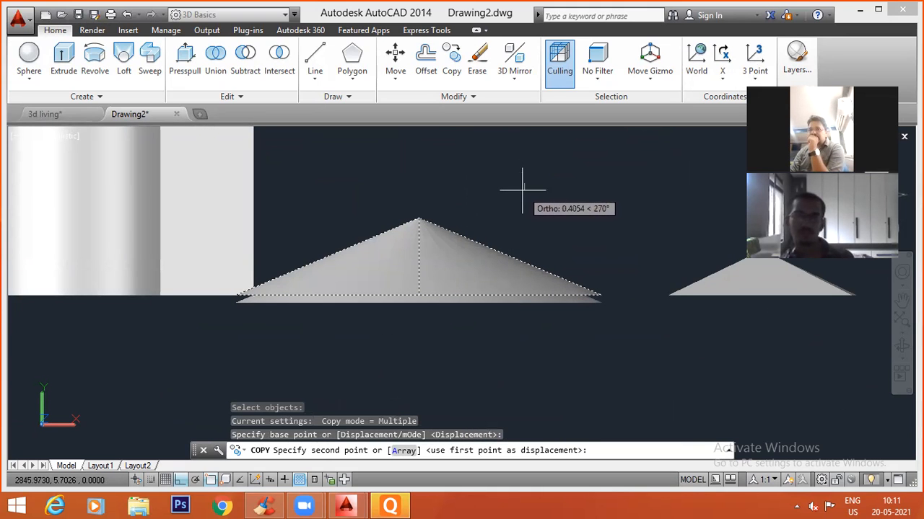
{"action": "left_click", "coordinate": [522, 191]}
{"action": "key", "text": "Escape"}
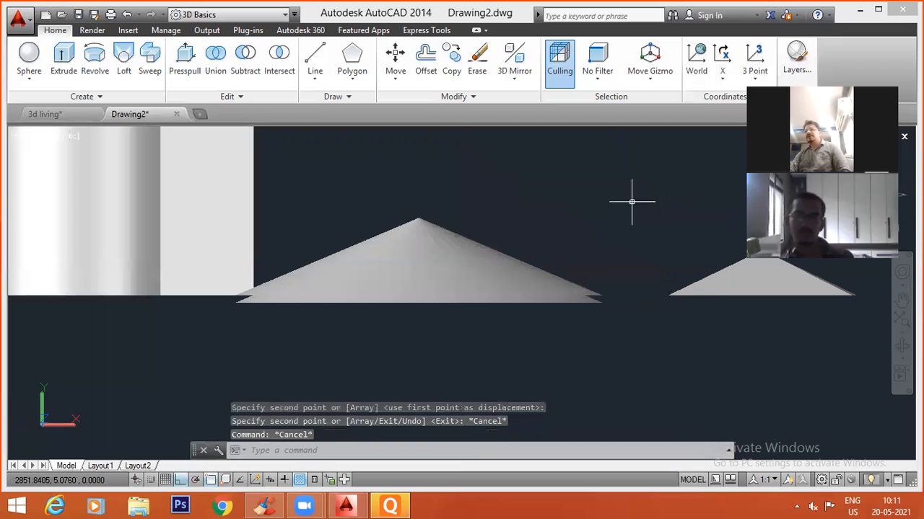
{"action": "key", "text": "Escape"}
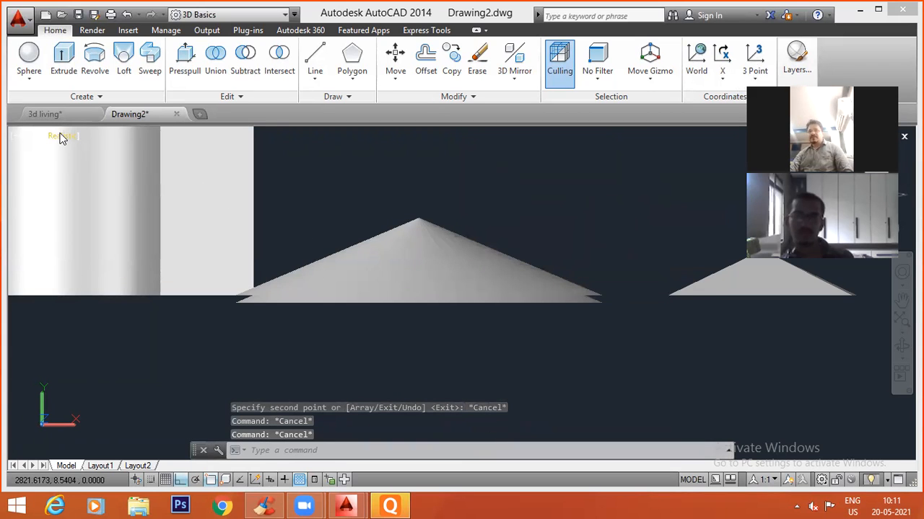
From the SW Isometric view, subtract the lower cone copy from the upper cone to hollow it out.
{"action": "left_click", "coordinate": [32, 137]}
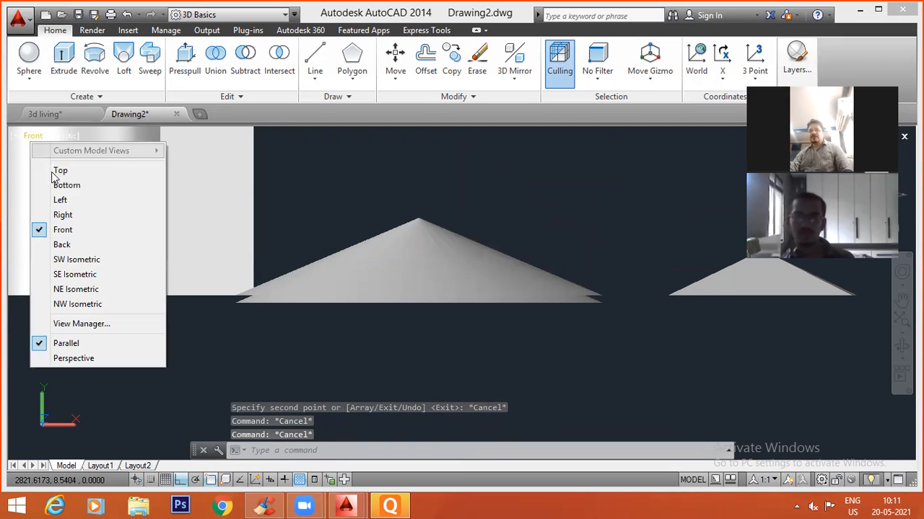
{"action": "left_click", "coordinate": [58, 264]}
{"action": "scroll", "coordinate": [501, 357], "scroll_direction": "up", "scroll_amount": 5}
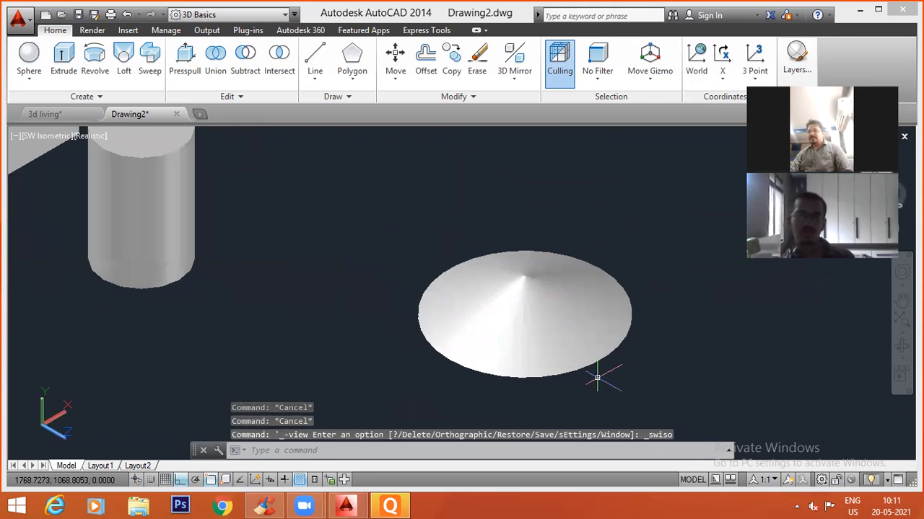
{"action": "middle_click_drag", "start_coordinate": [568, 379], "coordinate": [550, 310], "text": "shift"}
{"action": "scroll", "coordinate": [646, 310], "scroll_direction": "up", "scroll_amount": 3}
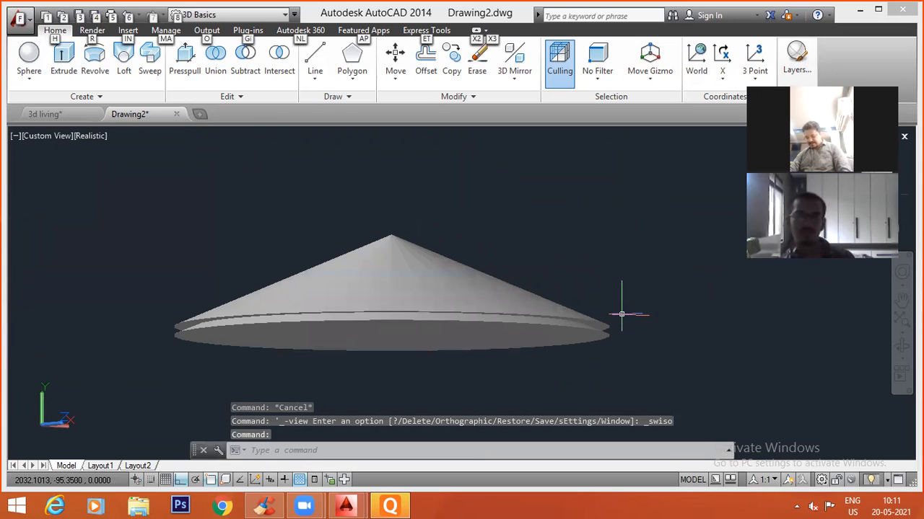
{"action": "type", "text": "su"}
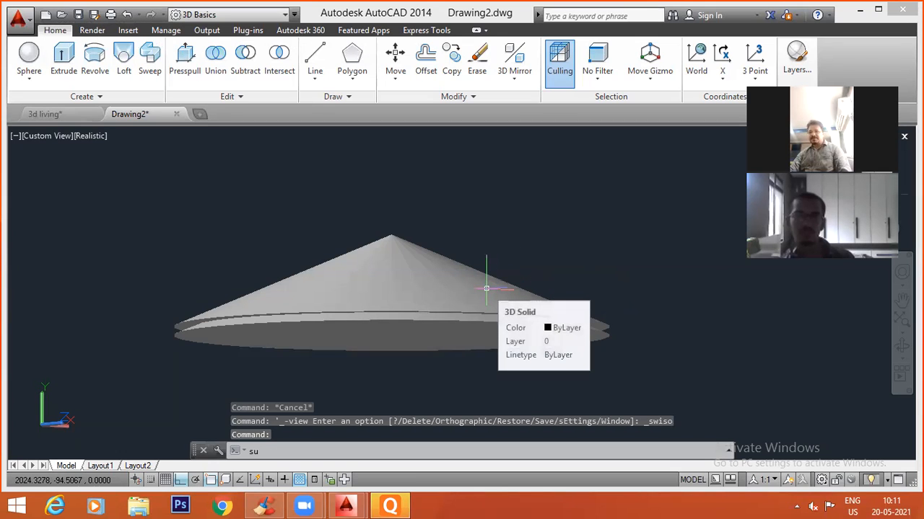
{"action": "key", "text": "Return"}
{"action": "left_click", "coordinate": [447, 263]}
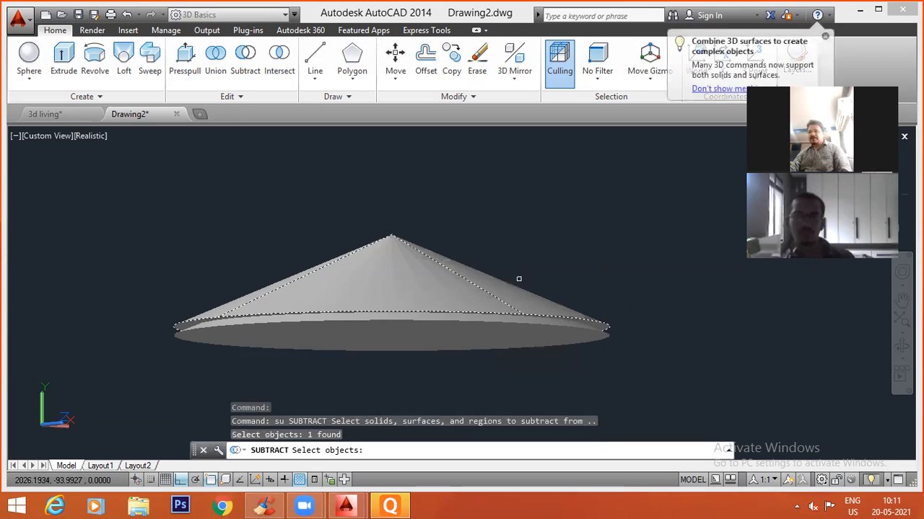
{"action": "key", "text": "Return"}
{"action": "left_click", "coordinate": [598, 337]}
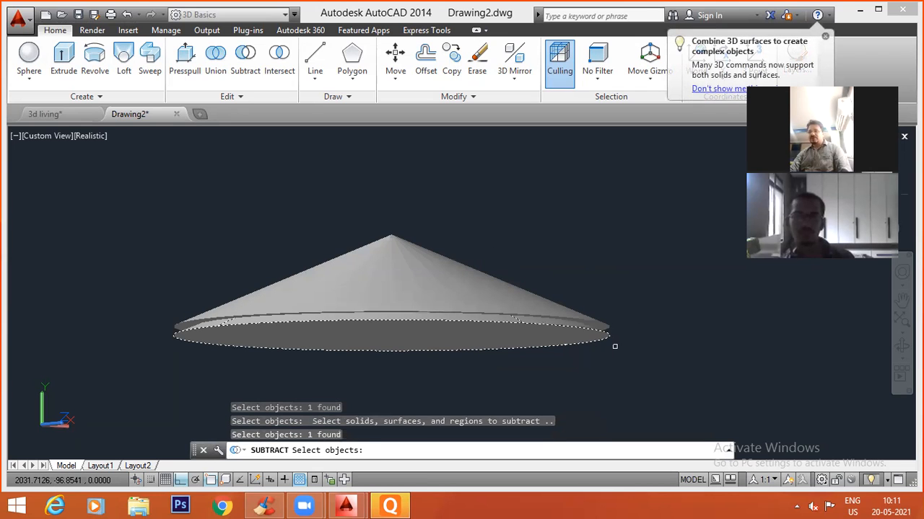
{"action": "key", "text": "Return"}
Examine the hollowed cone's interior from below, followed by the whole row of solids.
{"action": "middle_click_drag", "start_coordinate": [513, 351], "coordinate": [328, 285], "text": "shift"}
{"action": "scroll", "coordinate": [404, 245], "scroll_direction": "down", "scroll_amount": 5}
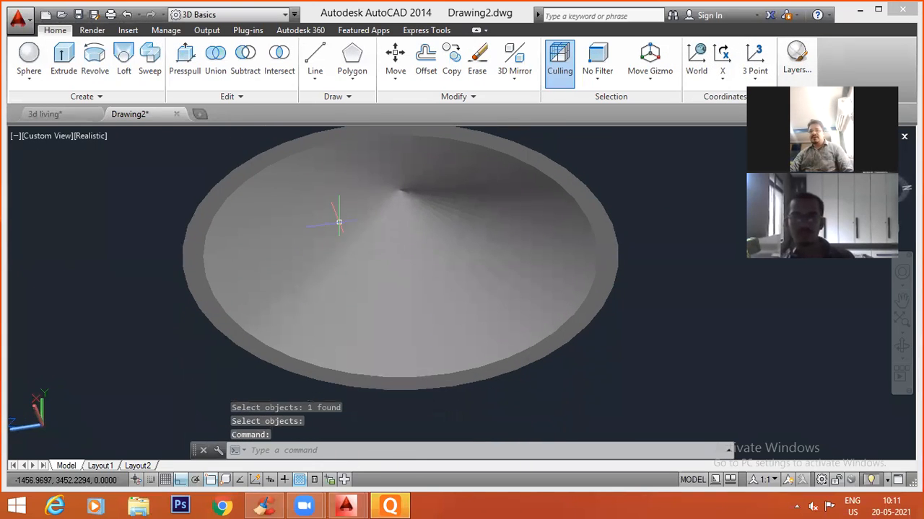
{"action": "middle_click_drag", "start_coordinate": [407, 247], "coordinate": [408, 335]}
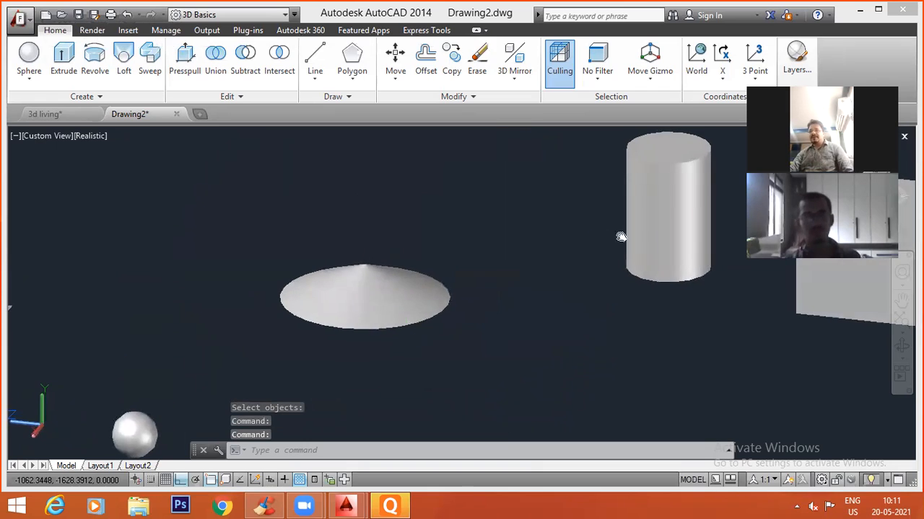
{"action": "middle_click_drag", "start_coordinate": [619, 237], "coordinate": [463, 315]}
{"action": "scroll", "coordinate": [519, 261], "scroll_direction": "up", "scroll_amount": 2}
{"action": "scroll", "coordinate": [399, 230], "scroll_direction": "down", "scroll_amount": 5}
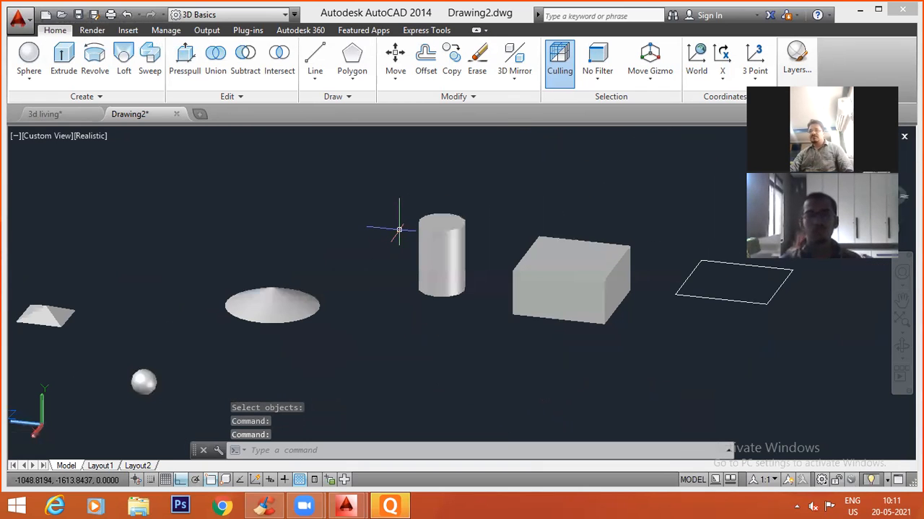
{"action": "scroll", "coordinate": [399, 229], "scroll_direction": "up", "scroll_amount": 1}
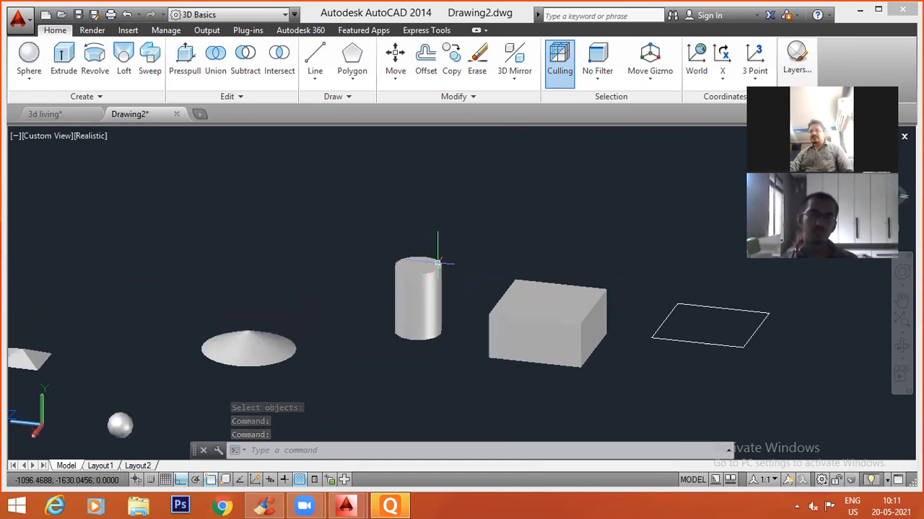
{"action": "scroll", "coordinate": [437, 262], "scroll_direction": "up", "scroll_amount": 3}
{"action": "type", "text": "c"}
{"action": "key", "text": "Return"}
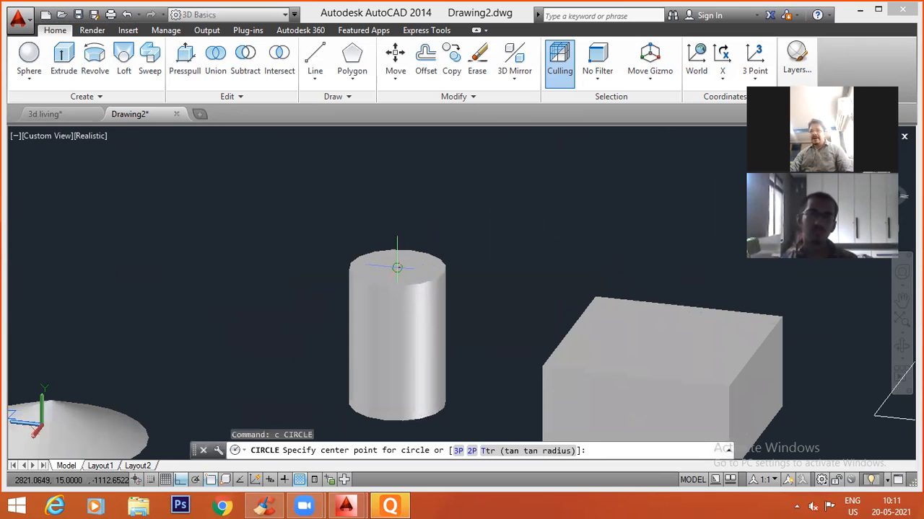
{"action": "left_click", "coordinate": [396, 268]}
{"action": "key", "text": "Escape"}
{"action": "key", "text": "Escape"}
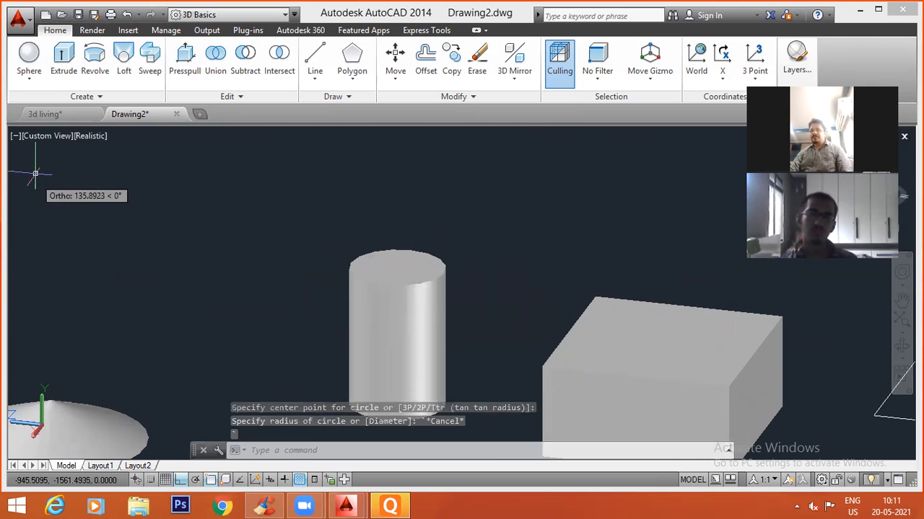
Switch to the Top view and back to SW Isometric so the drawing plane is horizontal again.
{"action": "left_click", "coordinate": [41, 135]}
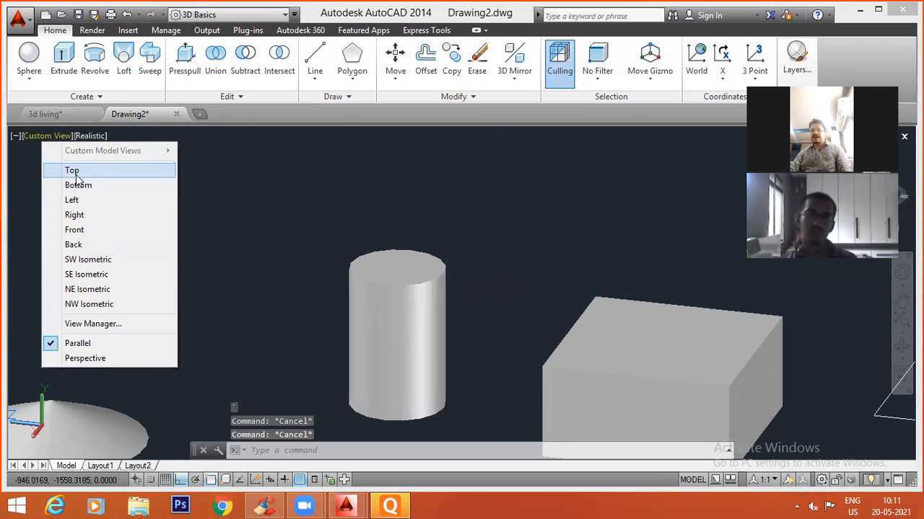
{"action": "left_click", "coordinate": [69, 170]}
{"action": "left_click", "coordinate": [48, 138]}
{"action": "left_click", "coordinate": [34, 138]}
{"action": "left_click", "coordinate": [31, 137]}
{"action": "left_click", "coordinate": [78, 259]}
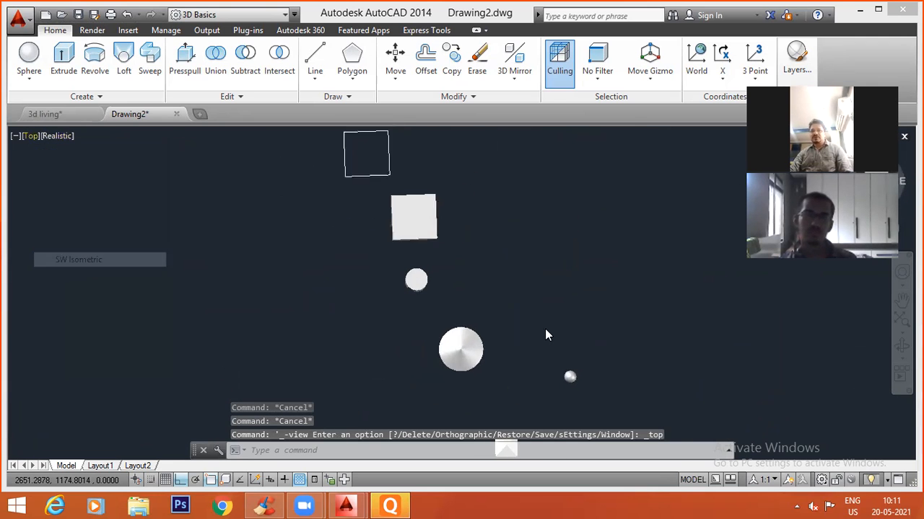
Draw a circle on the cylinder's top face, concentric with it and slightly smaller than its edge.
{"action": "type", "text": "c"}
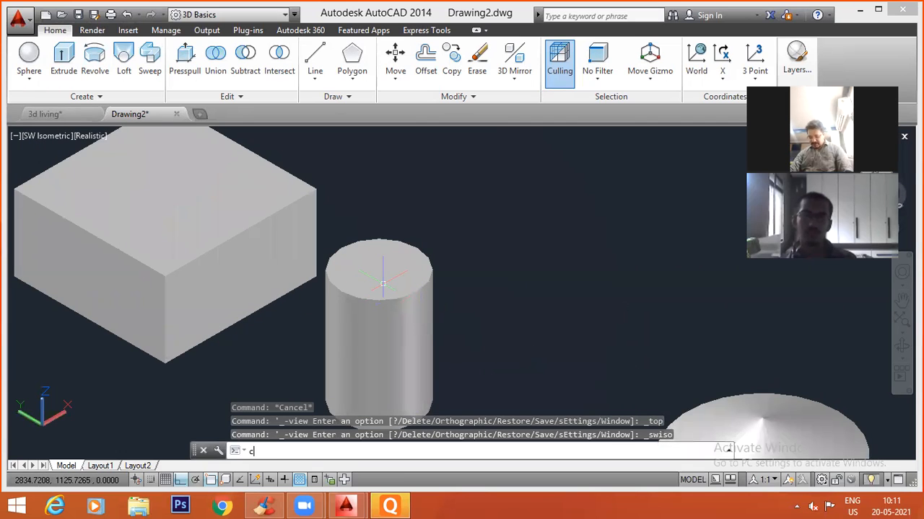
{"action": "key", "text": "Return"}
{"action": "left_click", "coordinate": [378, 269]}
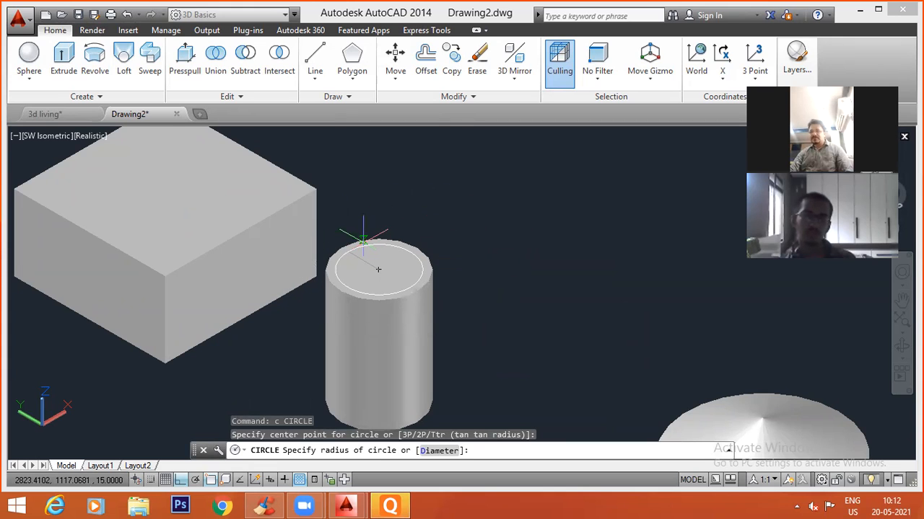
{"action": "scroll", "coordinate": [378, 270], "scroll_direction": "up", "scroll_amount": 6}
{"action": "left_click", "coordinate": [344, 246]}
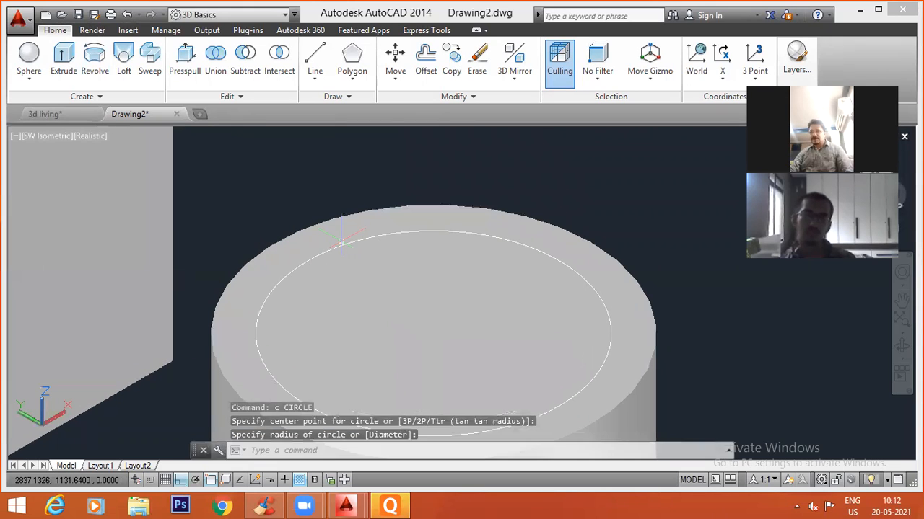
{"action": "scroll", "coordinate": [519, 231], "scroll_direction": "down", "scroll_amount": 6}
{"action": "key", "text": "Escape"}
{"action": "key", "text": "Escape"}
Extrude the inner circle 15 units downward to the cylinder's base.
{"action": "type", "text": "ext"}
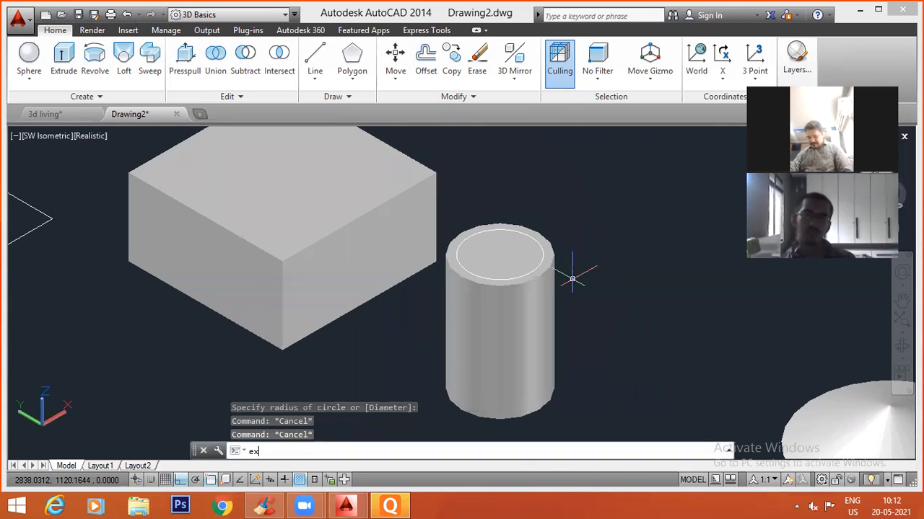
{"action": "key", "text": "Return"}
{"action": "left_click", "coordinate": [551, 308]}
{"action": "key", "text": "Return"}
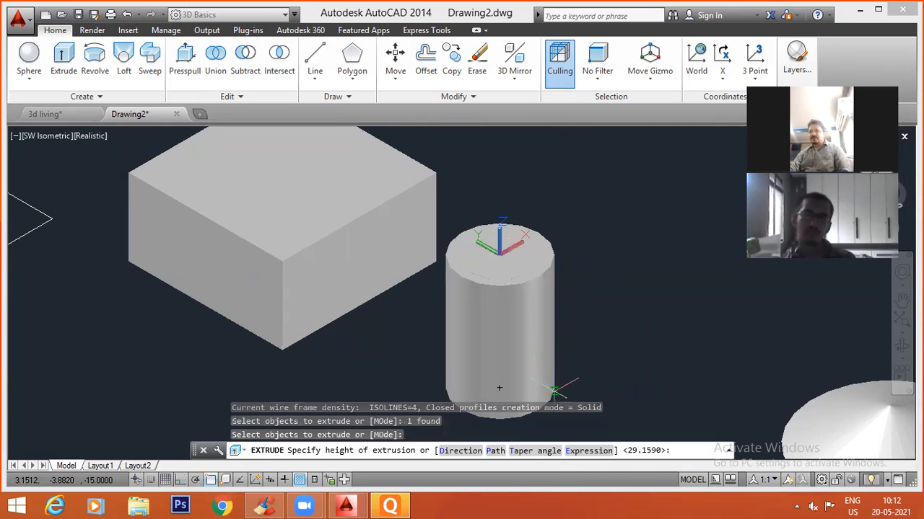
{"action": "middle_click_drag", "start_coordinate": [615, 344], "coordinate": [610, 302]}
{"action": "key", "text": "Escape"}
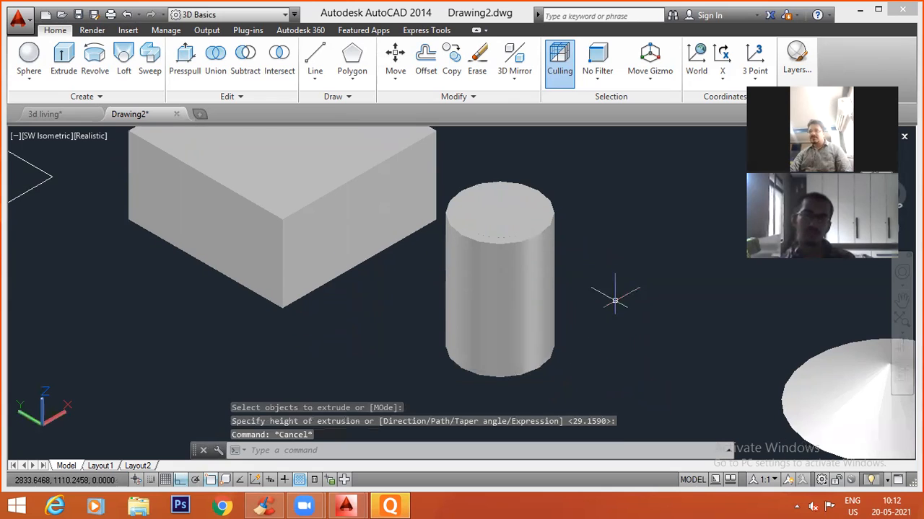
{"action": "key", "text": "Escape"}
{"action": "key", "text": "Escape"}
Subtract the inner extruded cylinder from the outer cylinder to turn it into a hollow tube.
{"action": "type", "text": "su"}
{"action": "key", "text": "Return"}
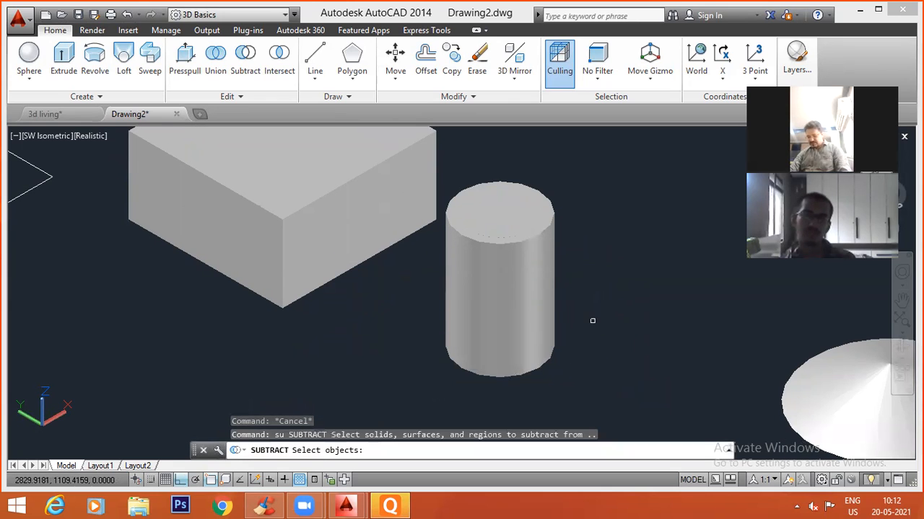
{"action": "left_click", "coordinate": [554, 301]}
{"action": "key", "text": "Return"}
{"action": "left_click", "coordinate": [516, 215]}
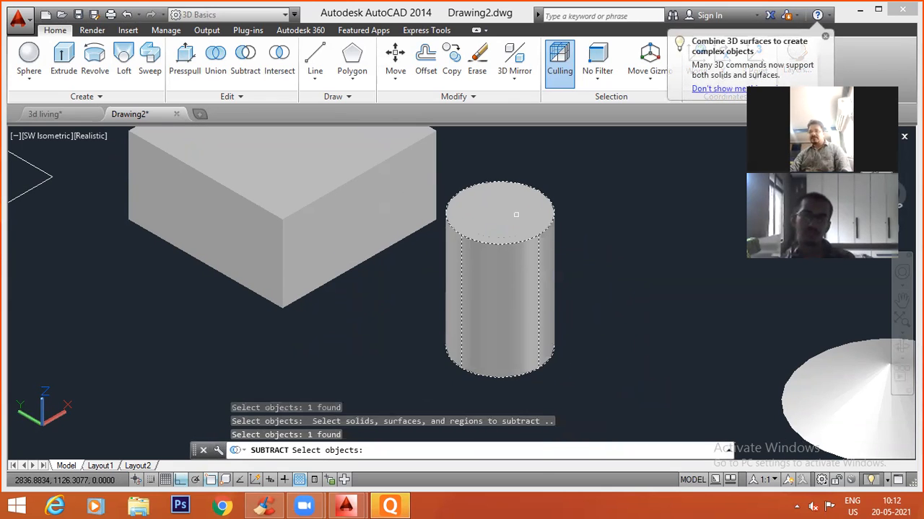
{"action": "type", "text": "u"}
{"action": "key", "text": "Return"}
{"action": "left_click", "coordinate": [510, 237]}
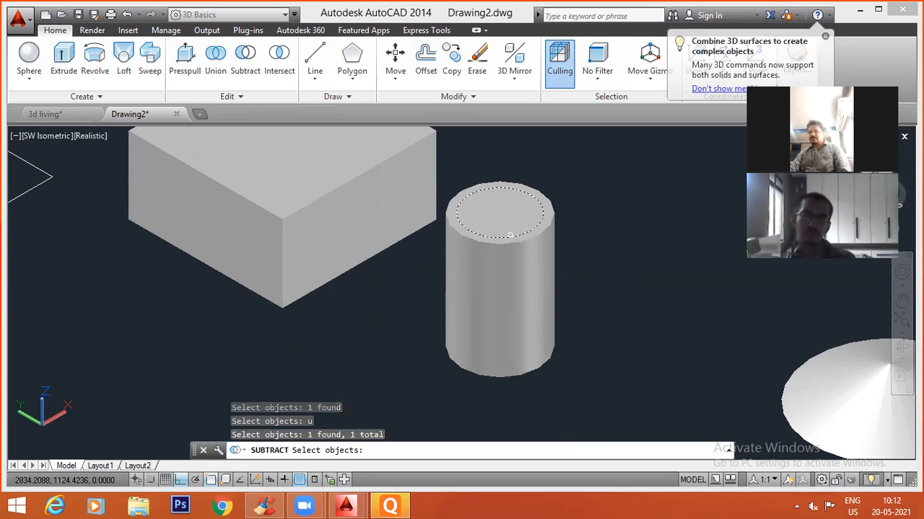
{"action": "key", "text": "Return"}
{"action": "middle_click_drag", "start_coordinate": [581, 274], "coordinate": [560, 268], "text": "shift"}
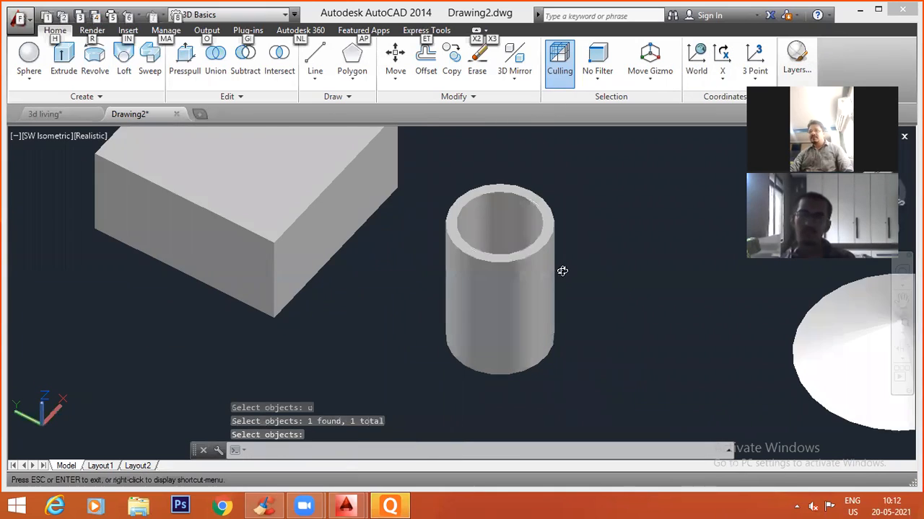
{"action": "scroll", "coordinate": [516, 244], "scroll_direction": "down", "scroll_amount": 3}
{"action": "middle_click_drag", "start_coordinate": [496, 261], "coordinate": [491, 290]}
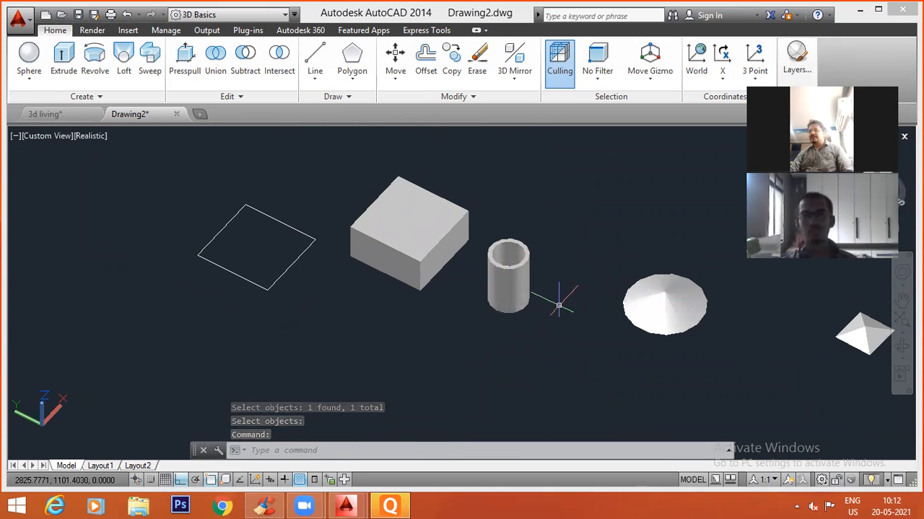
{"action": "scroll", "coordinate": [468, 281], "scroll_direction": "up", "scroll_amount": 3}
{"action": "middle_click_drag", "start_coordinate": [532, 313], "coordinate": [508, 369]}
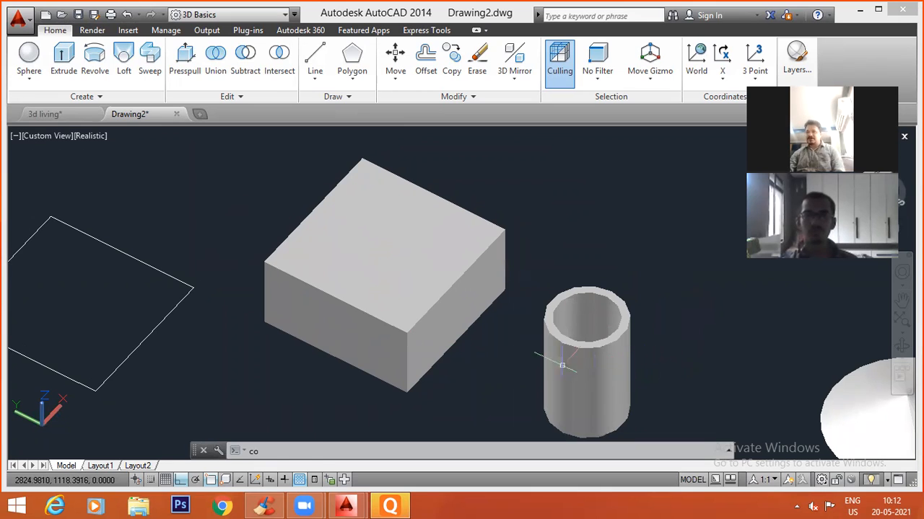
{"action": "key", "text": "Escape"}
{"action": "key", "text": "Escape"}
{"action": "middle_click_drag", "start_coordinate": [435, 317], "coordinate": [448, 290]}
{"action": "left_click", "coordinate": [448, 291]}
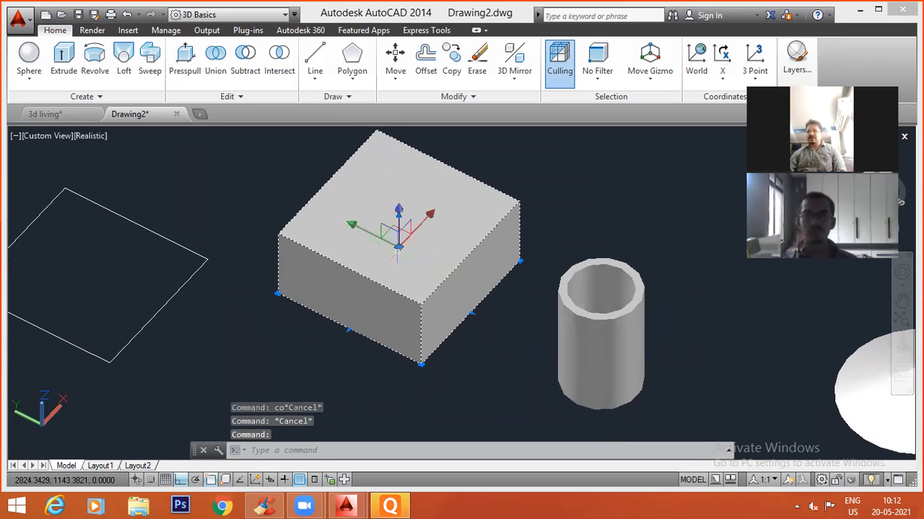
{"action": "left_click", "coordinate": [399, 210]}
{"action": "key", "text": "Escape"}
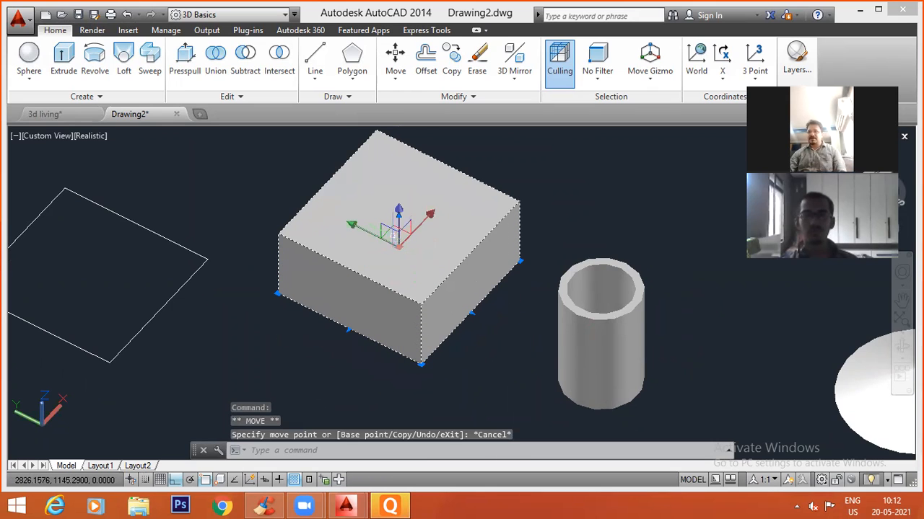
Orbit around the box and tube, and return the model to the SW Isometric view.
{"action": "left_click", "coordinate": [398, 211]}
{"action": "key", "text": "Escape"}
{"action": "middle_click_drag", "start_coordinate": [395, 285], "coordinate": [395, 195], "text": "shift"}
{"action": "left_click", "coordinate": [33, 136]}
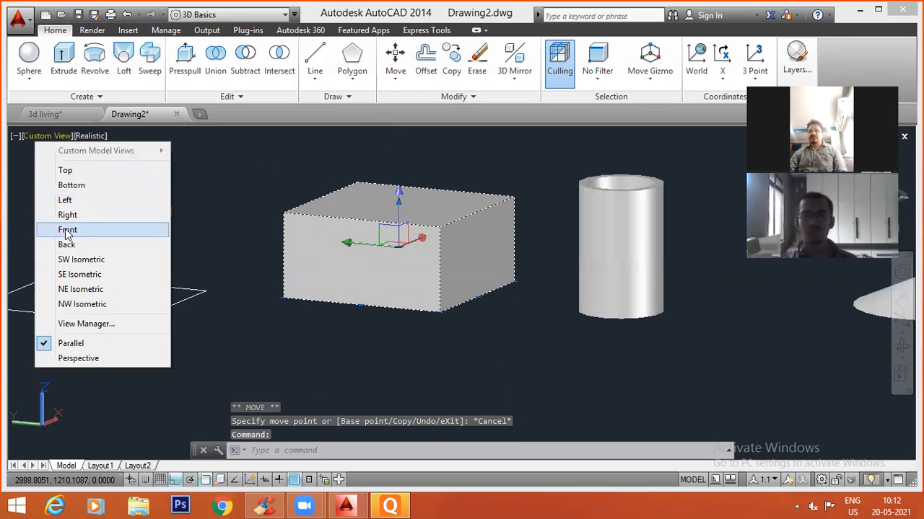
{"action": "left_click", "coordinate": [66, 257]}
{"action": "key", "text": "Escape"}
{"action": "key", "text": "Escape"}
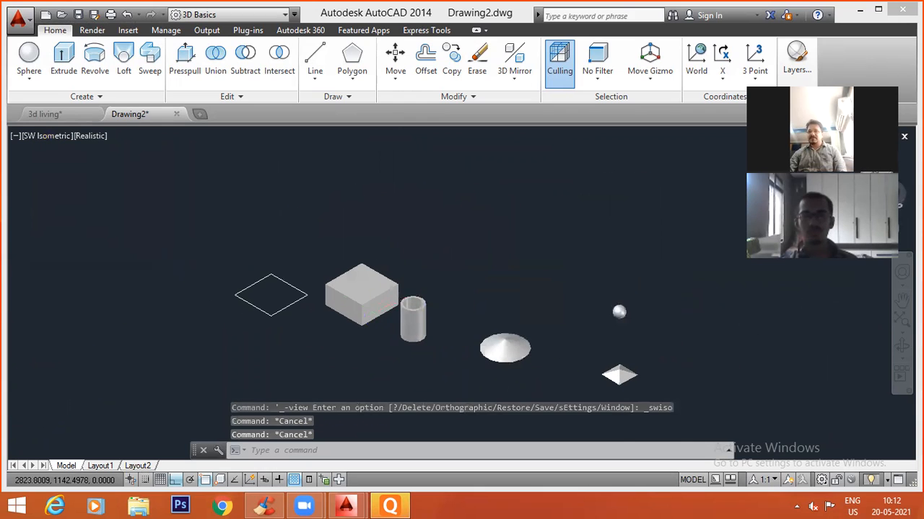
Lower the box's top face along Z to reduce the box to a thin slab.
{"action": "scroll", "coordinate": [363, 298], "scroll_direction": "up", "scroll_amount": 6}
{"action": "left_click", "coordinate": [363, 287]}
{"action": "left_click", "coordinate": [354, 281]}
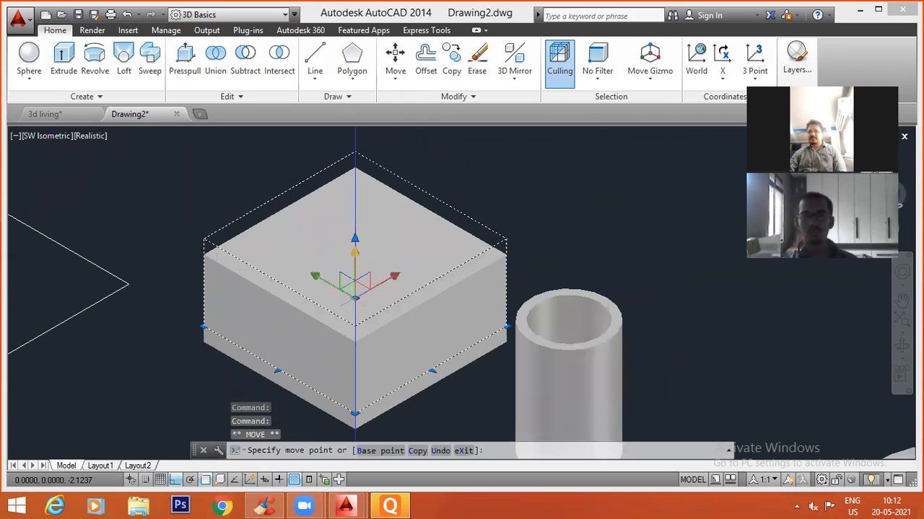
{"action": "key", "text": "Escape"}
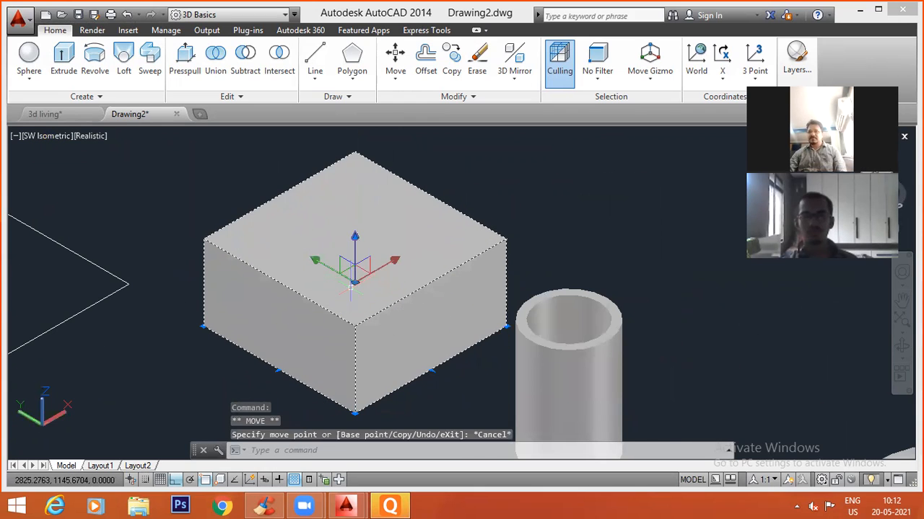
{"action": "left_click", "coordinate": [354, 243]}
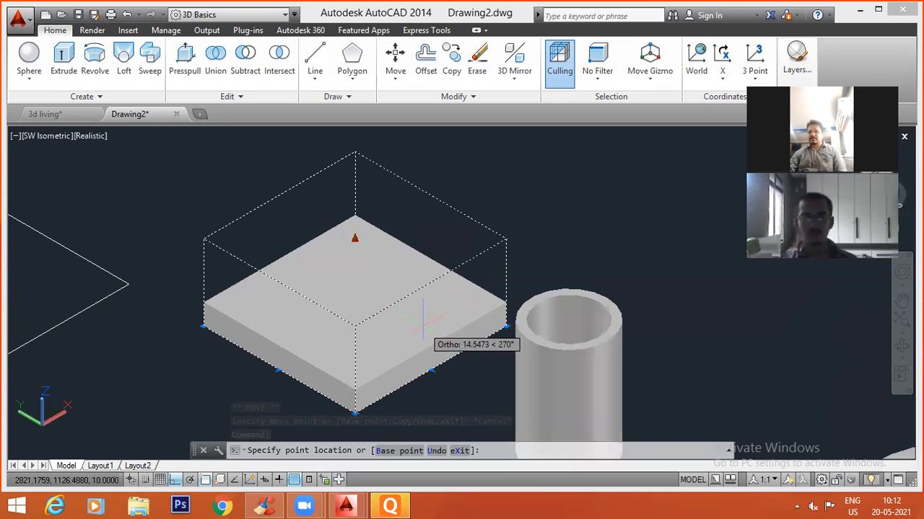
{"action": "key", "text": "Escape"}
{"action": "key", "text": "Escape"}
{"action": "scroll", "coordinate": [523, 308], "scroll_direction": "down", "scroll_amount": 3}
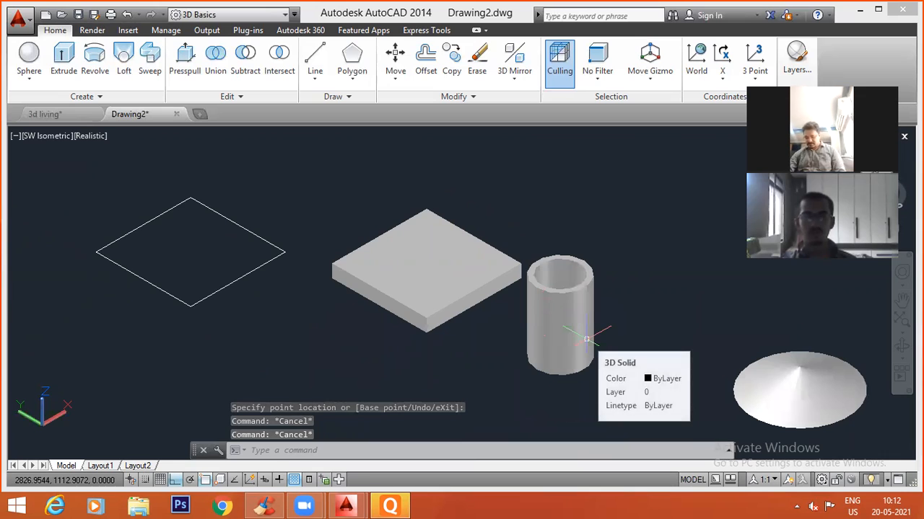
Copy the hollow tube from its base onto the slab's front corner.
{"action": "type", "text": "co"}
{"action": "key", "text": "Return"}
{"action": "left_click_drag", "start_coordinate": [625, 387], "coordinate": [562, 362]}
{"action": "key", "text": "Return"}
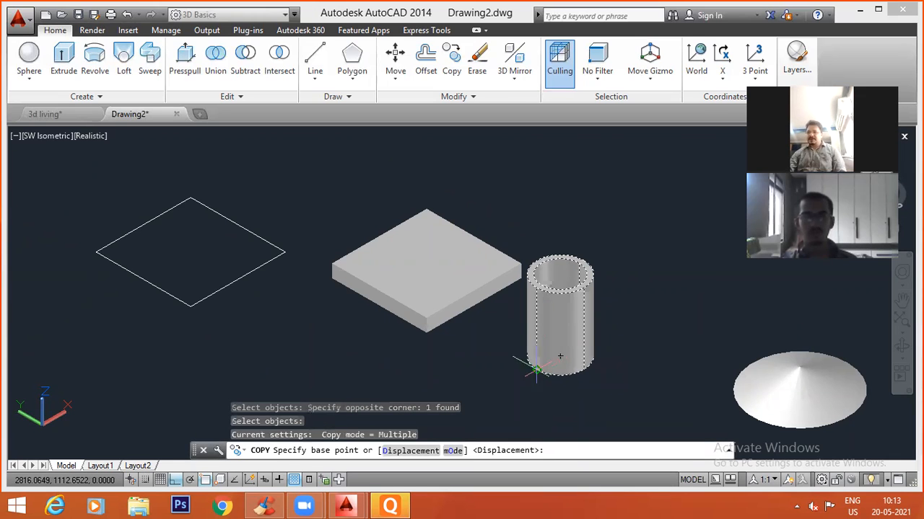
{"action": "left_click", "coordinate": [556, 359]}
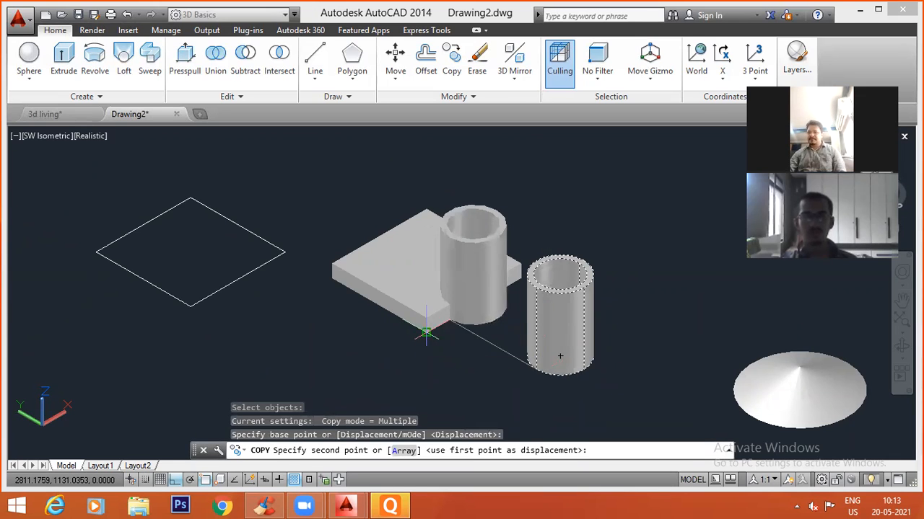
{"action": "middle_click_drag", "start_coordinate": [545, 348], "coordinate": [554, 362]}
{"action": "key", "text": "Escape"}
{"action": "key", "text": "Escape"}
{"action": "key", "text": "Escape"}
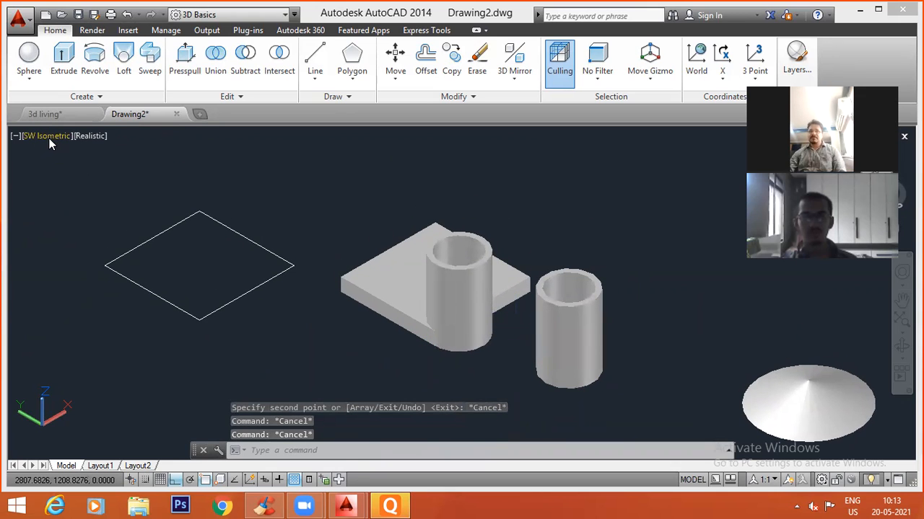
Switch the viewport to the Top view with the 2D Wireframe visual style.
{"action": "double_click", "coordinate": [49, 139]}
{"action": "key", "text": "Escape"}
{"action": "left_click", "coordinate": [57, 137]}
{"action": "left_click", "coordinate": [59, 169]}
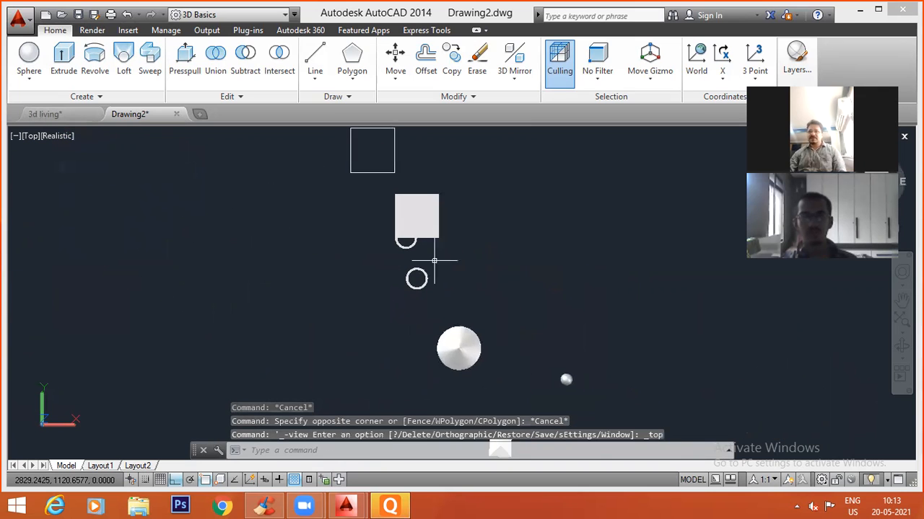
{"action": "left_click", "coordinate": [61, 136]}
{"action": "left_click", "coordinate": [85, 169]}
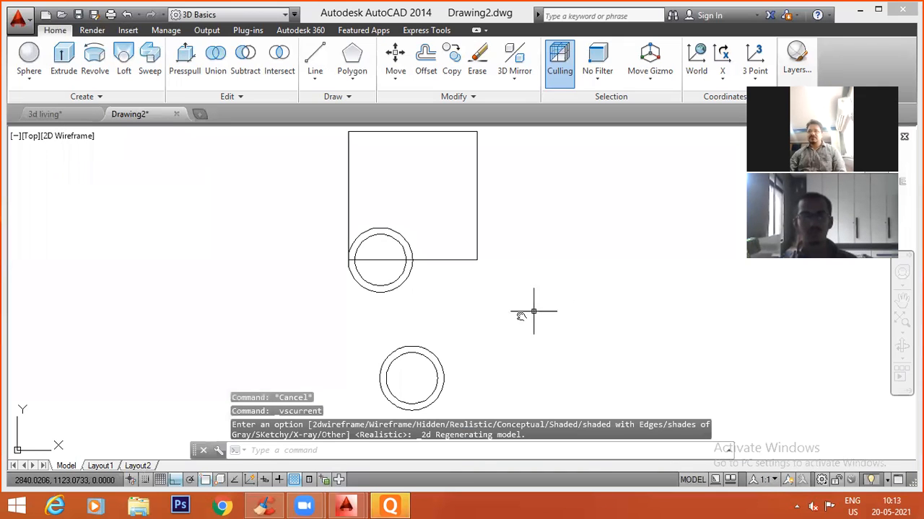
Copy the tube at the slab's lower edge about 11 units along +X to place a second tube beside it.
{"action": "middle_click_drag", "start_coordinate": [534, 311], "coordinate": [513, 318]}
{"action": "type", "text": "co"}
{"action": "key", "text": "Return"}
{"action": "left_click", "coordinate": [378, 288]}
{"action": "key", "text": "Return"}
{"action": "left_click", "coordinate": [428, 308]}
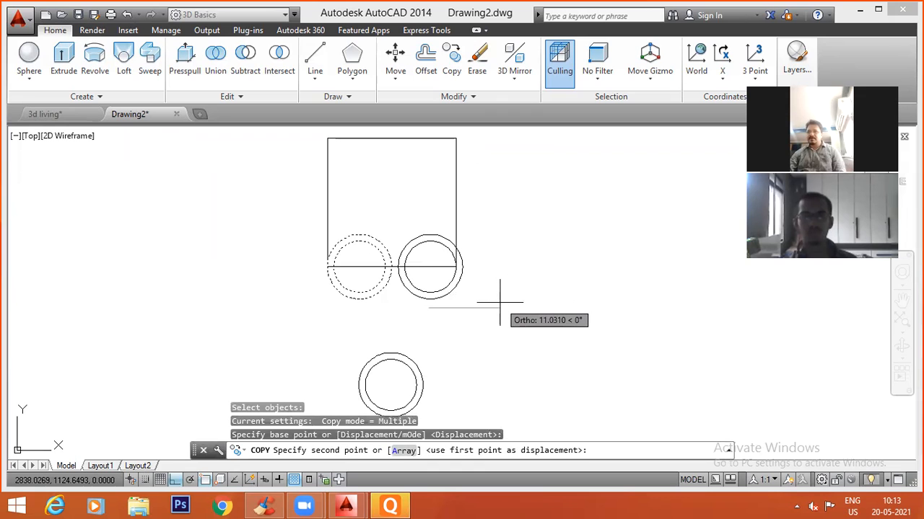
{"action": "left_click", "coordinate": [496, 302]}
{"action": "key", "text": "Escape"}
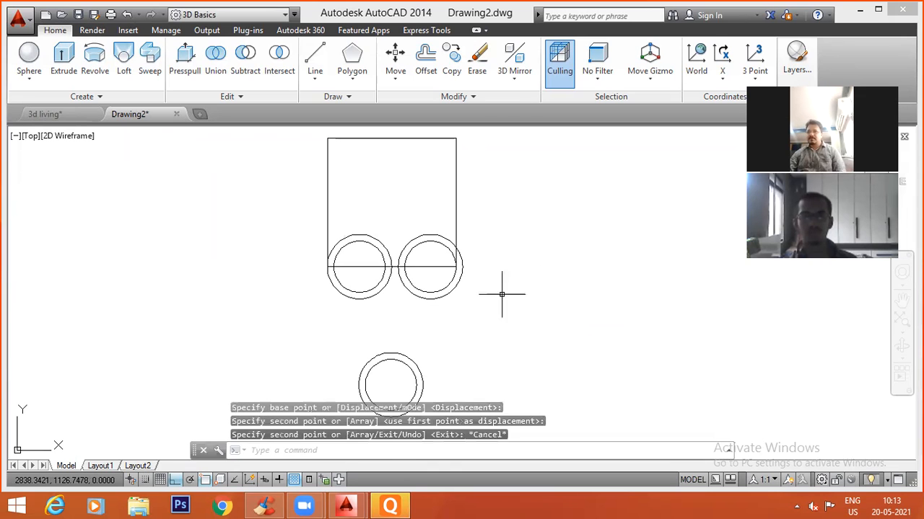
{"action": "key", "text": "Return"}
{"action": "left_click", "coordinate": [426, 244]}
{"action": "key", "text": "Return"}
{"action": "left_click", "coordinate": [428, 266]}
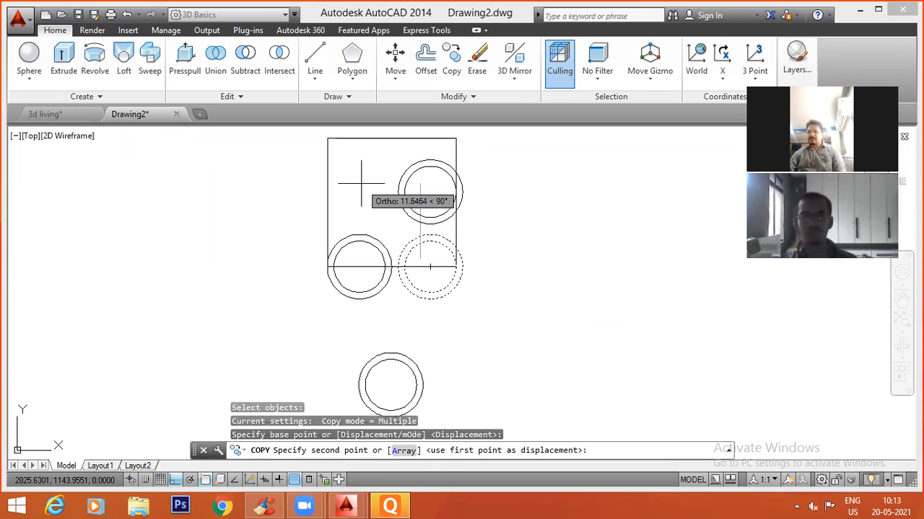
{"action": "key", "text": "F8"}
{"action": "key", "text": "Escape"}
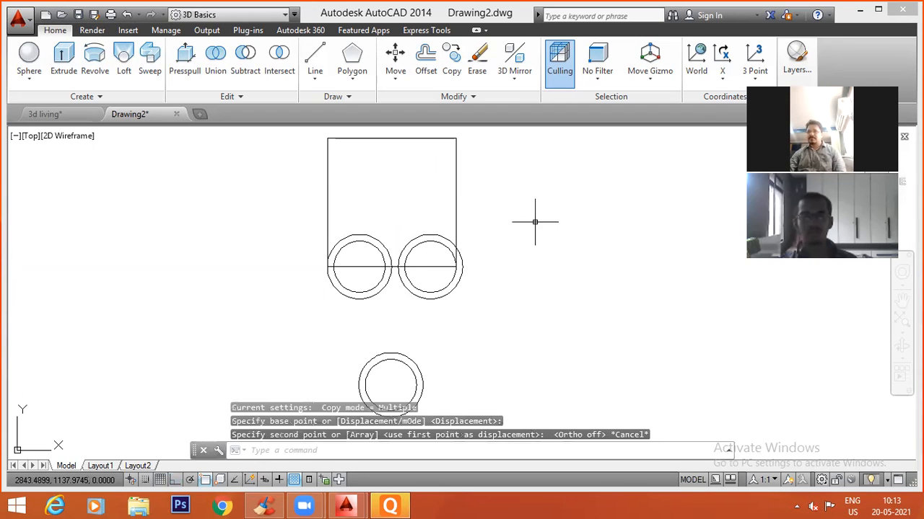
Copy the second tube about 11.1 units along +Y with Ortho on, starting a second row above the first.
{"action": "type", "text": "co"}
{"action": "key", "text": "Return"}
{"action": "left_click", "coordinate": [466, 273]}
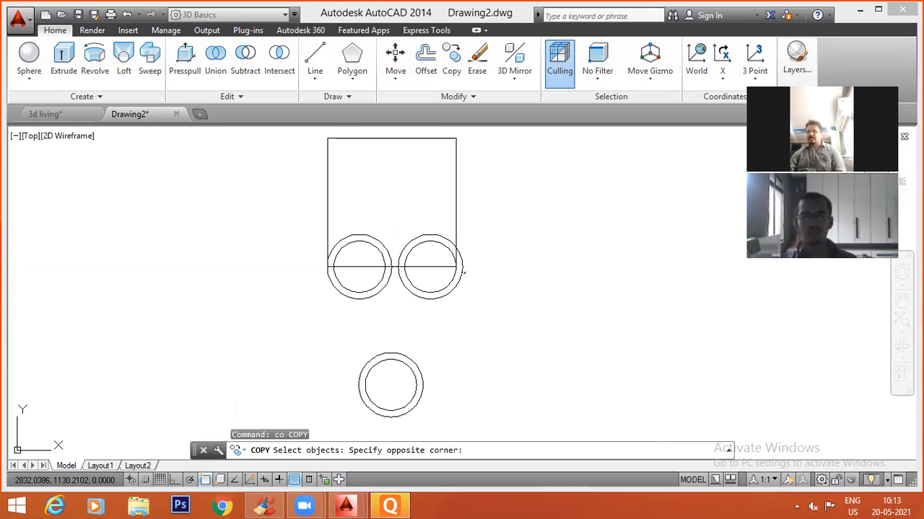
{"action": "left_click", "coordinate": [408, 303]}
{"action": "key", "text": "Return"}
{"action": "left_click", "coordinate": [579, 293]}
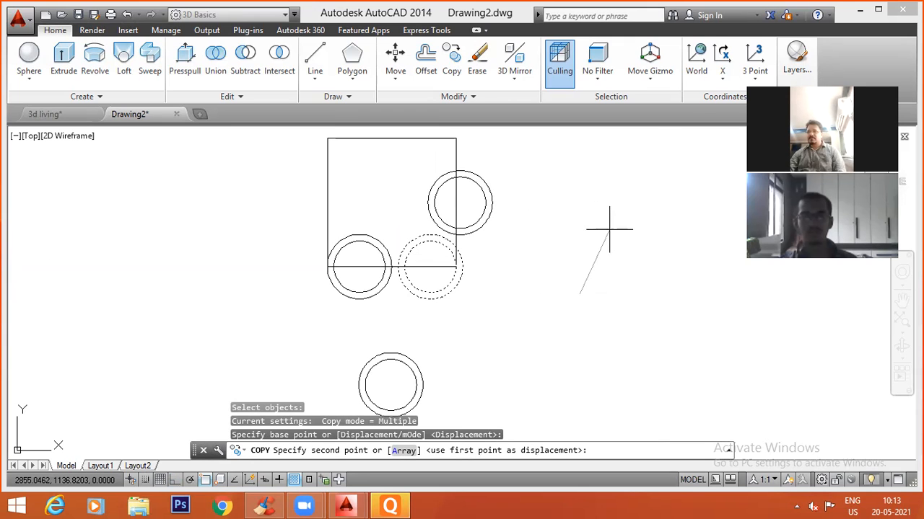
{"action": "key", "text": "F8"}
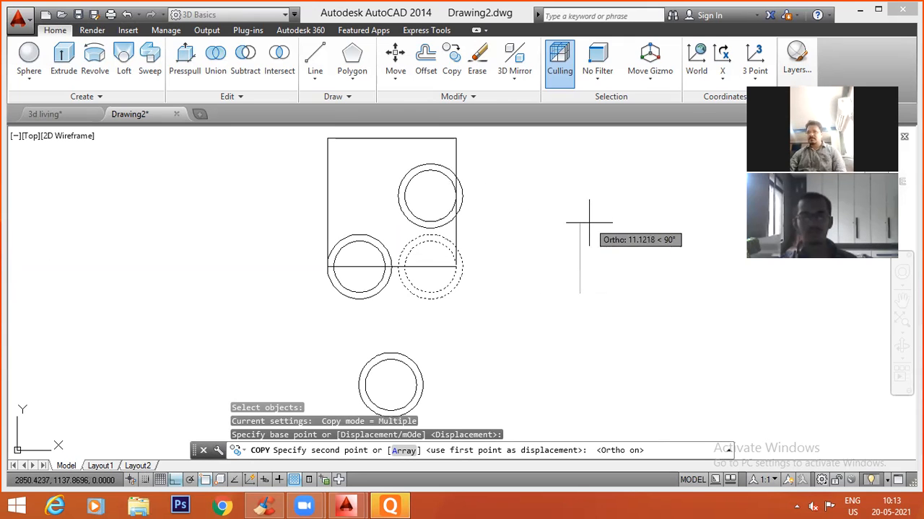
{"action": "left_click", "coordinate": [552, 224]}
{"action": "key", "text": "Escape"}
Move the upper-row tube about 4.4 units along +X so it straddles the slab's right edge.
{"action": "type", "text": "m"}
{"action": "key", "text": "Return"}
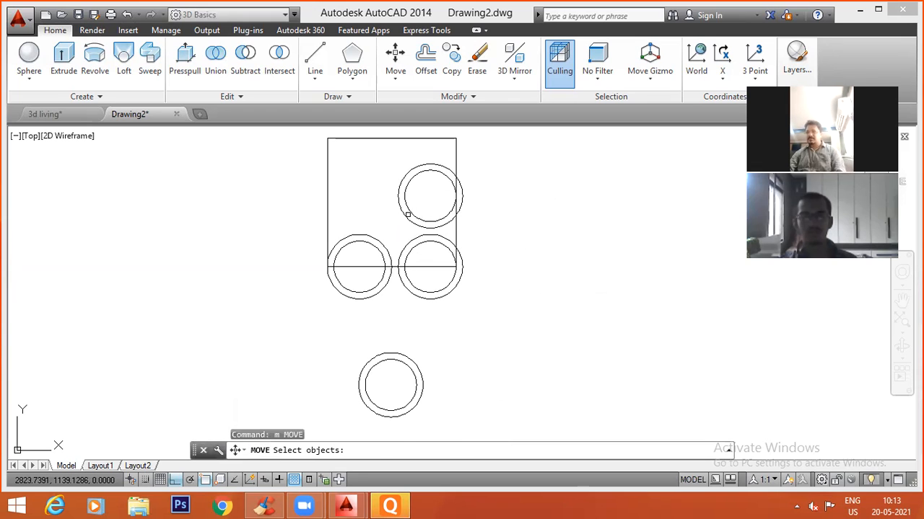
{"action": "left_click", "coordinate": [446, 228]}
{"action": "key", "text": "Return"}
{"action": "left_click", "coordinate": [538, 242]}
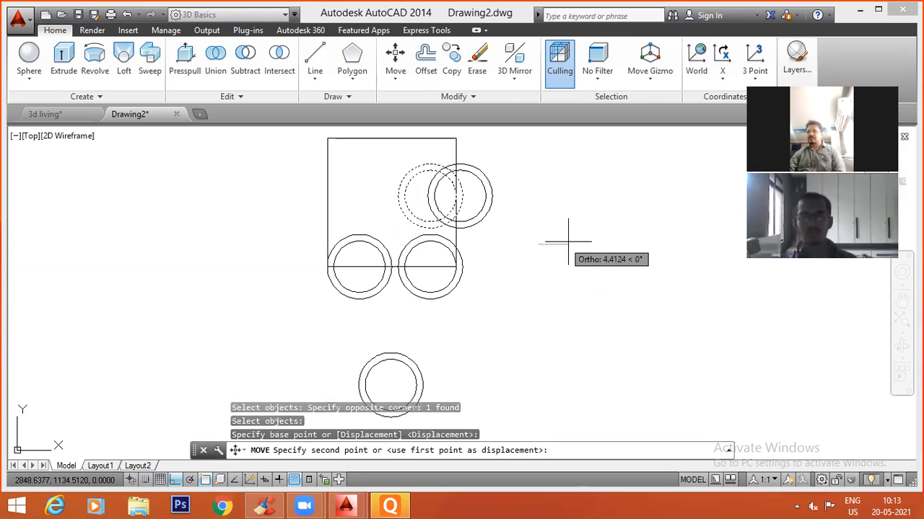
{"action": "left_click", "coordinate": [566, 243]}
Copy the upper-row tube about 10.9 units along -X, and place another copy farther out beyond the slab's left edge.
{"action": "middle_click_drag", "start_coordinate": [582, 252], "coordinate": [553, 326]}
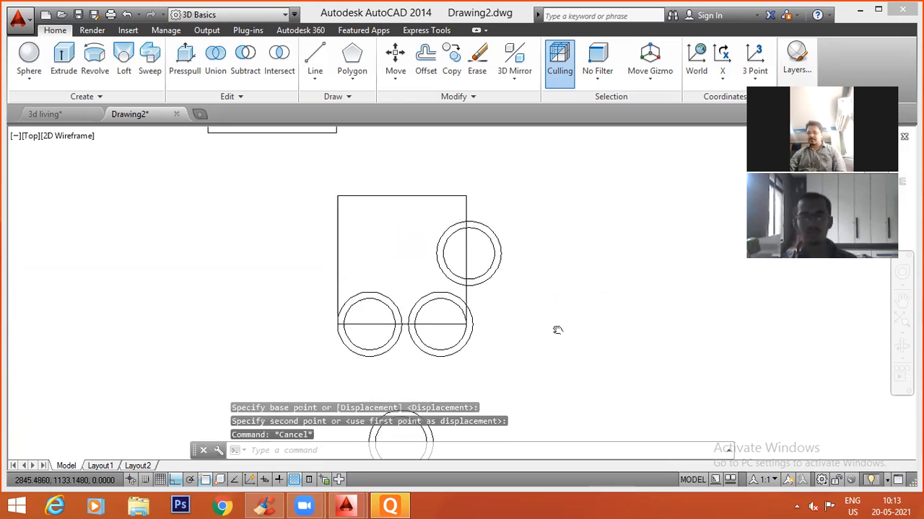
{"action": "type", "text": "co"}
{"action": "key", "text": "Return"}
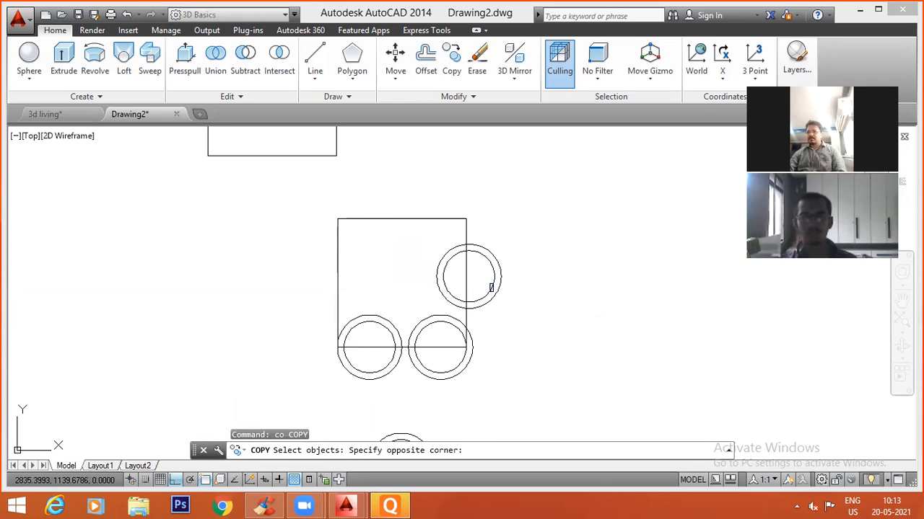
{"action": "left_click", "coordinate": [491, 294]}
{"action": "left_click", "coordinate": [472, 298]}
{"action": "key", "text": "Return"}
{"action": "left_click", "coordinate": [552, 336]}
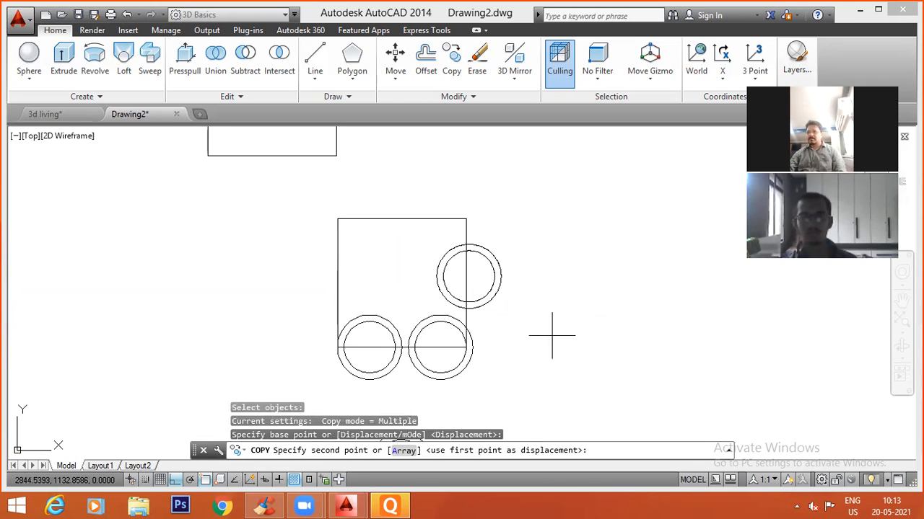
{"action": "left_click", "coordinate": [481, 334]}
{"action": "left_click", "coordinate": [290, 352]}
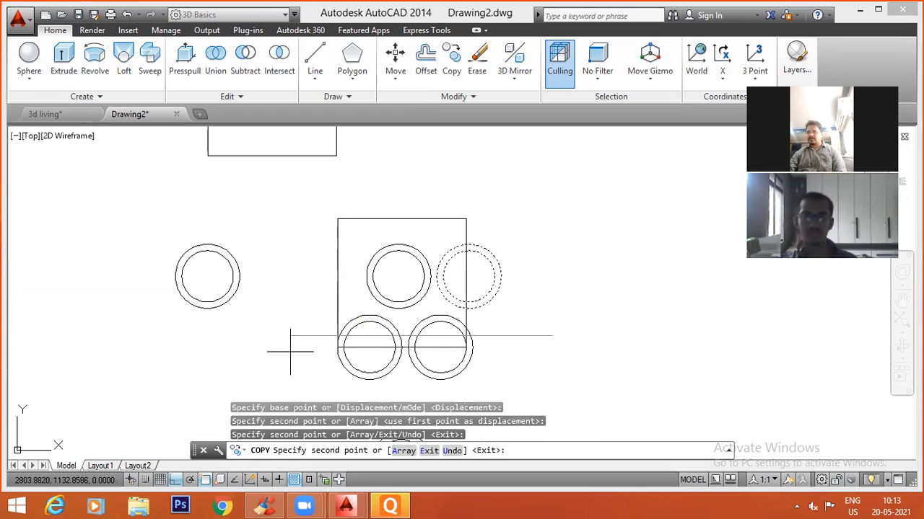
{"action": "key", "text": "Escape"}
Move the far-left tube about 18.9 units along +X so it sits beside the middle tube of the second row.
{"action": "type", "text": "m"}
{"action": "key", "text": "Return"}
{"action": "left_click", "coordinate": [255, 303]}
{"action": "left_click", "coordinate": [130, 303]}
{"action": "key", "text": "Return"}
{"action": "left_click", "coordinate": [128, 291]}
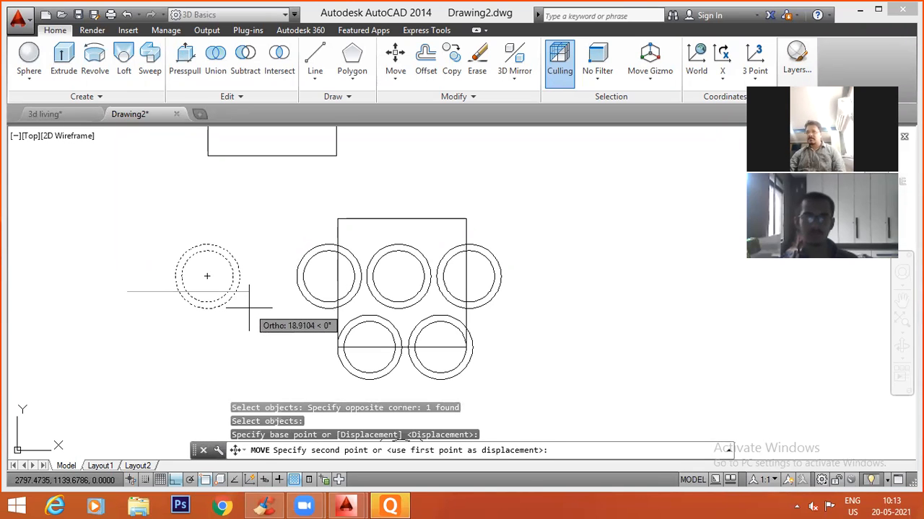
{"action": "left_click", "coordinate": [248, 308]}
{"action": "key", "text": "Escape"}
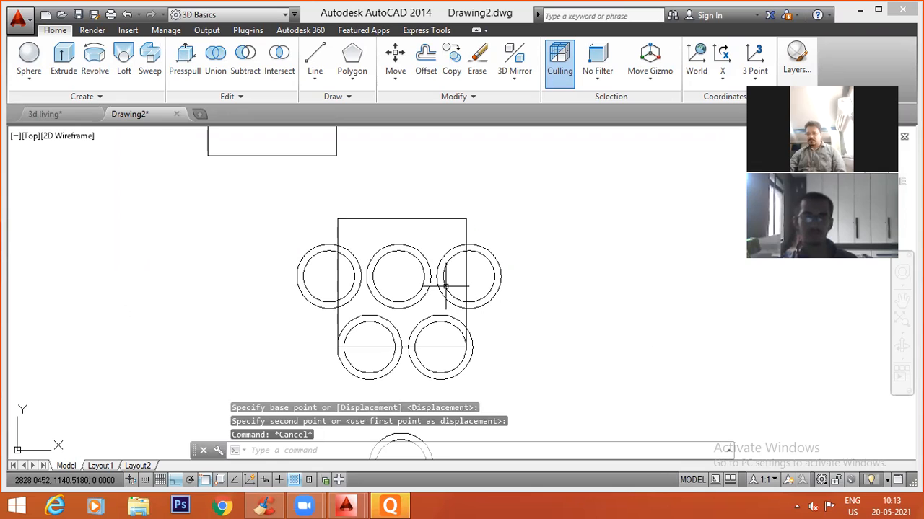
Copy the second row's middle tube straight along +Y onto the slab's upper edge to begin a third row.
{"action": "type", "text": "co"}
{"action": "key", "text": "Return"}
{"action": "left_click", "coordinate": [371, 266]}
{"action": "key", "text": "Return"}
{"action": "left_click", "coordinate": [399, 277]}
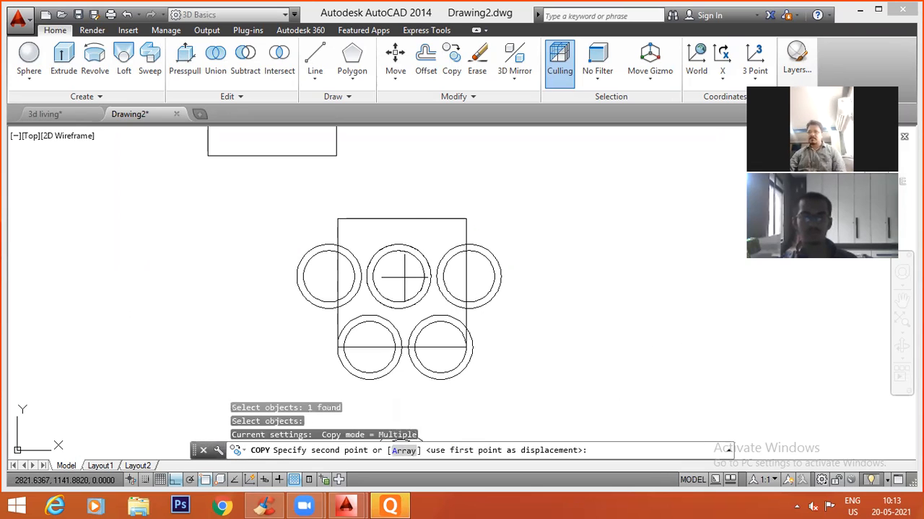
{"action": "left_click", "coordinate": [397, 202]}
{"action": "key", "text": "Escape"}
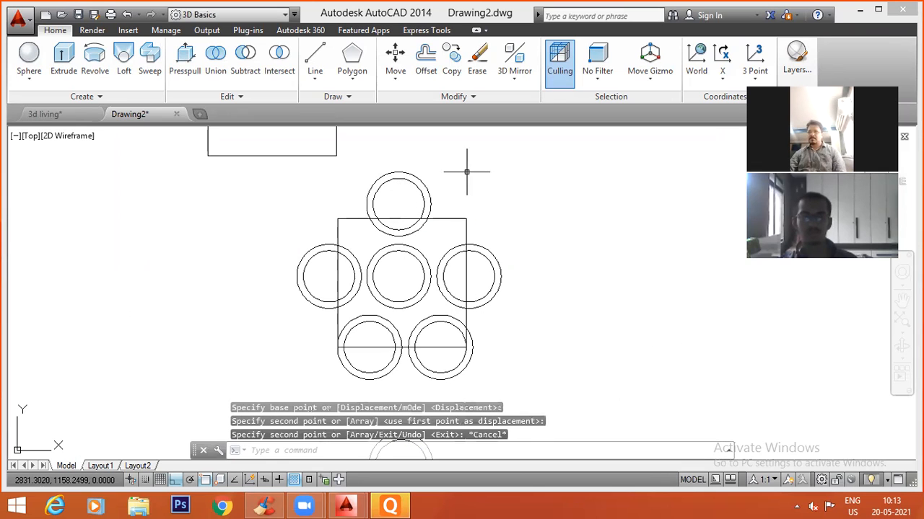
Move the third-row tube along -X towards the slab's upper-left corner.
{"action": "type", "text": "m"}
{"action": "key", "text": "Return"}
{"action": "left_click", "coordinate": [438, 190]}
{"action": "left_click", "coordinate": [421, 196]}
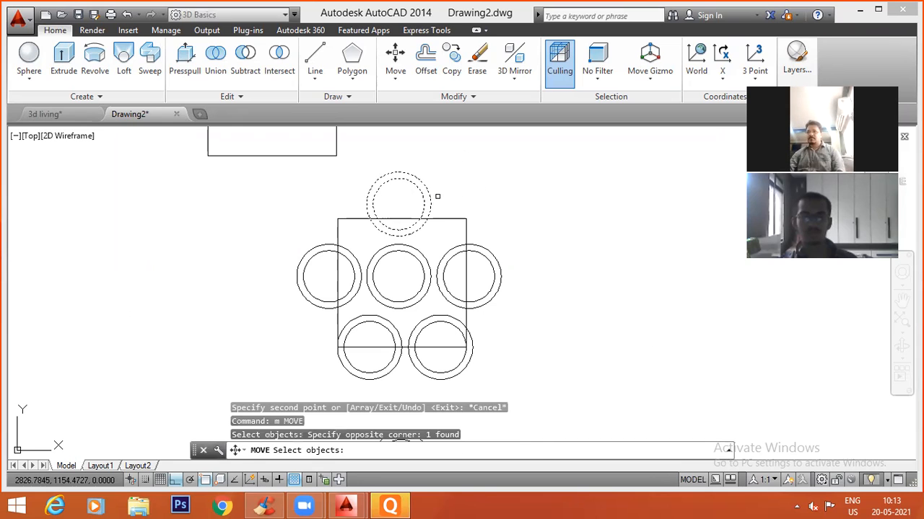
{"action": "key", "text": "Return"}
{"action": "left_click", "coordinate": [543, 200]}
{"action": "left_click", "coordinate": [490, 200]}
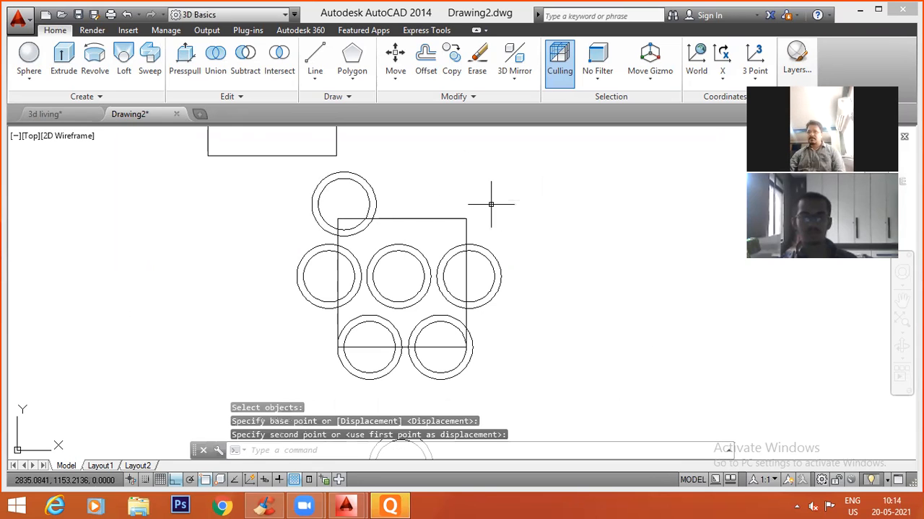
Shift the third-row tube slightly along +X and -Y so it nests between the left and middle tubes below it.
{"action": "key", "text": "Return"}
{"action": "left_click", "coordinate": [324, 186]}
{"action": "key", "text": "Return"}
{"action": "left_click", "coordinate": [344, 199]}
{"action": "left_click", "coordinate": [362, 199]}
{"action": "key", "text": "Return"}
{"action": "left_click", "coordinate": [422, 160]}
{"action": "left_click", "coordinate": [358, 185]}
{"action": "key", "text": "Return"}
{"action": "left_click", "coordinate": [496, 175]}
{"action": "left_click", "coordinate": [497, 182]}
Nudge the third-row tube a small distance along -X to fine-tune its spacing above the second row.
{"action": "key", "text": "Return"}
{"action": "left_click", "coordinate": [460, 166]}
{"action": "left_click", "coordinate": [313, 194]}
{"action": "key", "text": "Return"}
{"action": "left_click", "coordinate": [610, 218]}
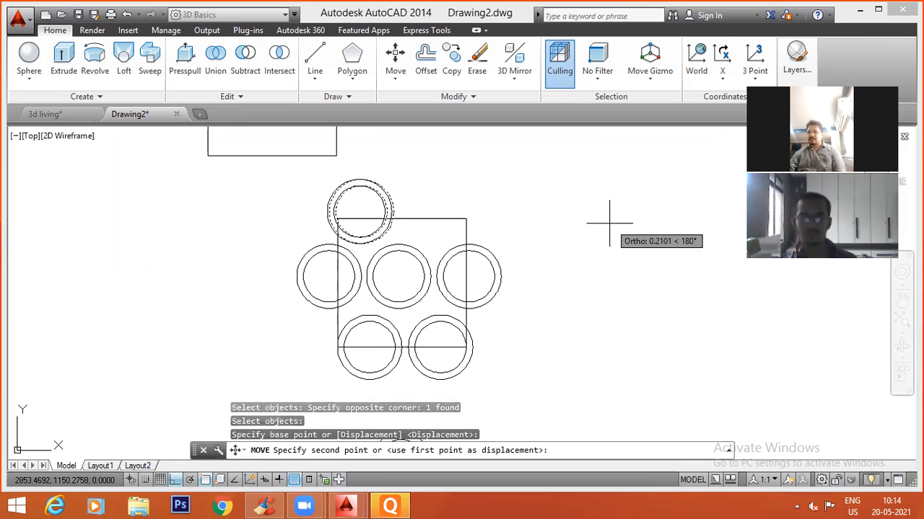
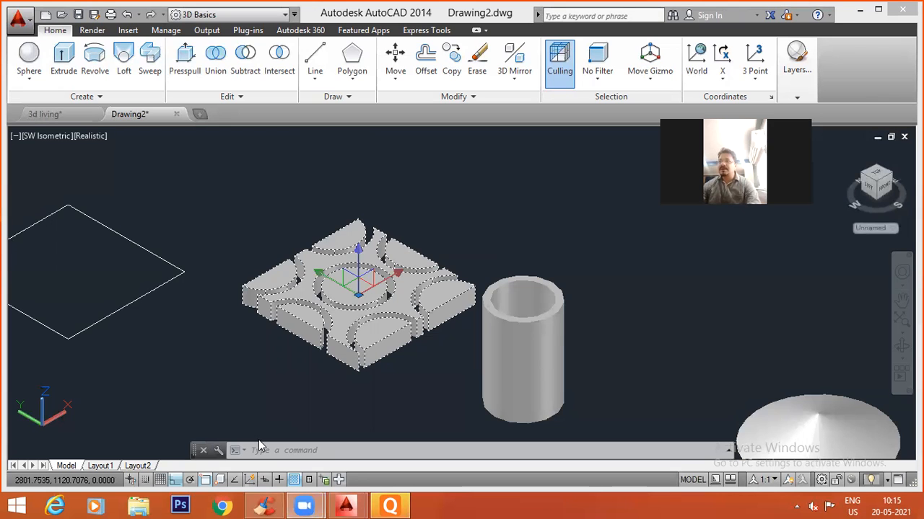
Close the extra program running in the taskbar and clear the selection of the patterned slab pieces.
{"action": "right_click", "coordinate": [389, 505]}
{"action": "left_click", "coordinate": [381, 476]}
{"action": "mouse_move", "coordinate": [357, 505]}
{"action": "left_click", "coordinate": [386, 457]}
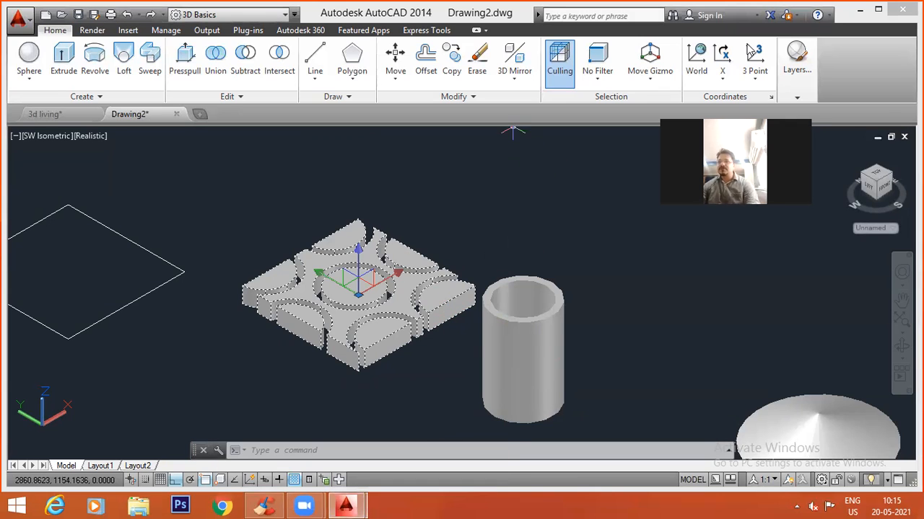
{"action": "key", "text": "Escape"}
{"action": "key", "text": "Escape"}
{"action": "key", "text": "Escape"}
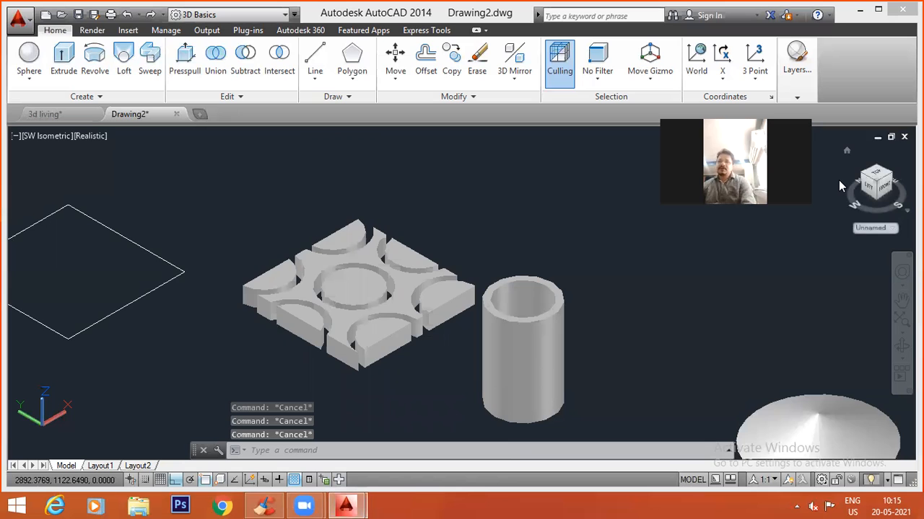
Examine the circular grooves cut through the slab from above and at an angle, alongside the other solids.
{"action": "scroll", "coordinate": [459, 192], "scroll_direction": "down", "scroll_amount": 1}
{"action": "middle_click_drag", "start_coordinate": [412, 275], "coordinate": [311, 340], "text": "shift"}
{"action": "scroll", "coordinate": [352, 262], "scroll_direction": "up", "scroll_amount": 5}
{"action": "left_click", "coordinate": [356, 264]}
{"action": "scroll", "coordinate": [475, 237], "scroll_direction": "down", "scroll_amount": 4}
{"action": "key", "text": "Escape"}
{"action": "left_click", "coordinate": [487, 289]}
{"action": "key", "text": "Escape"}
{"action": "scroll", "coordinate": [448, 272], "scroll_direction": "up", "scroll_amount": 2}
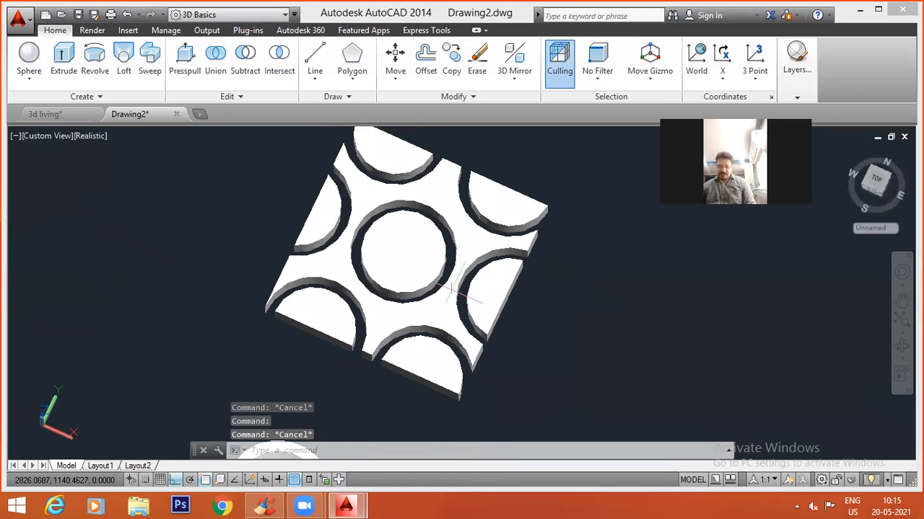
{"action": "middle_click_drag", "start_coordinate": [462, 303], "coordinate": [408, 288], "text": "shift"}
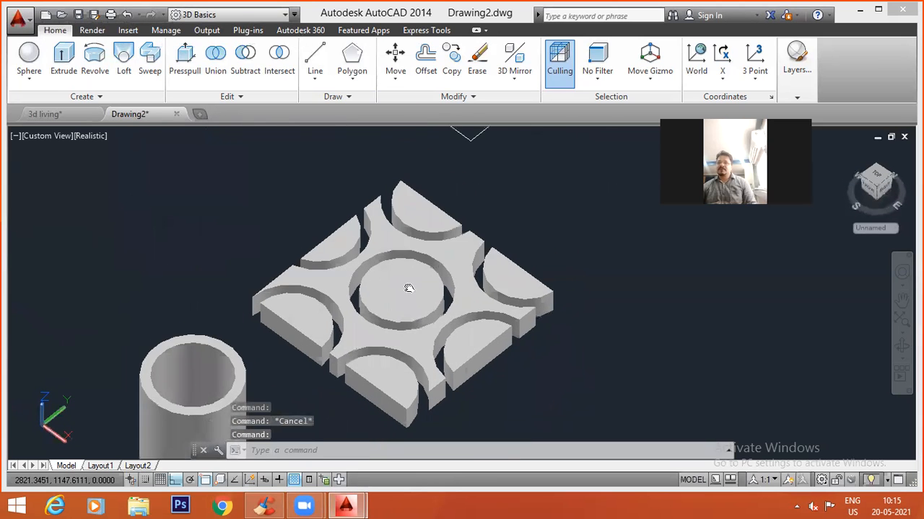
{"action": "scroll", "coordinate": [408, 289], "scroll_direction": "down", "scroll_amount": 3}
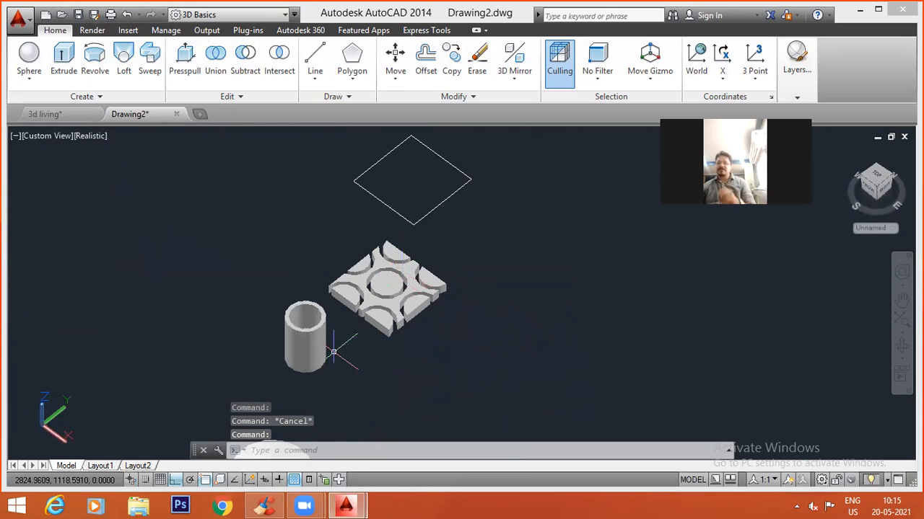
{"action": "key", "text": "Escape"}
{"action": "scroll", "coordinate": [409, 312], "scroll_direction": "up", "scroll_amount": 3}
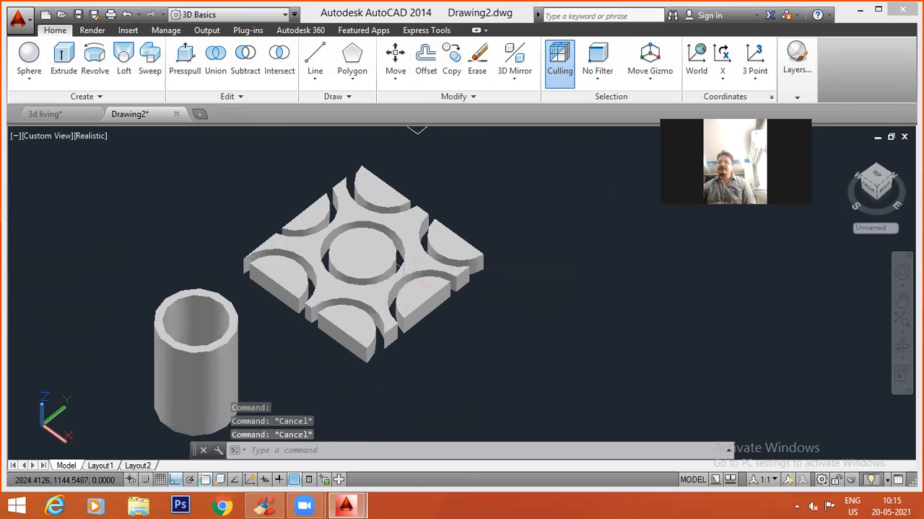
{"action": "scroll", "coordinate": [402, 269], "scroll_direction": "down", "scroll_amount": 4}
{"action": "scroll", "coordinate": [387, 305], "scroll_direction": "up", "scroll_amount": 2}
{"action": "middle_click_drag", "start_coordinate": [356, 337], "coordinate": [271, 302]}
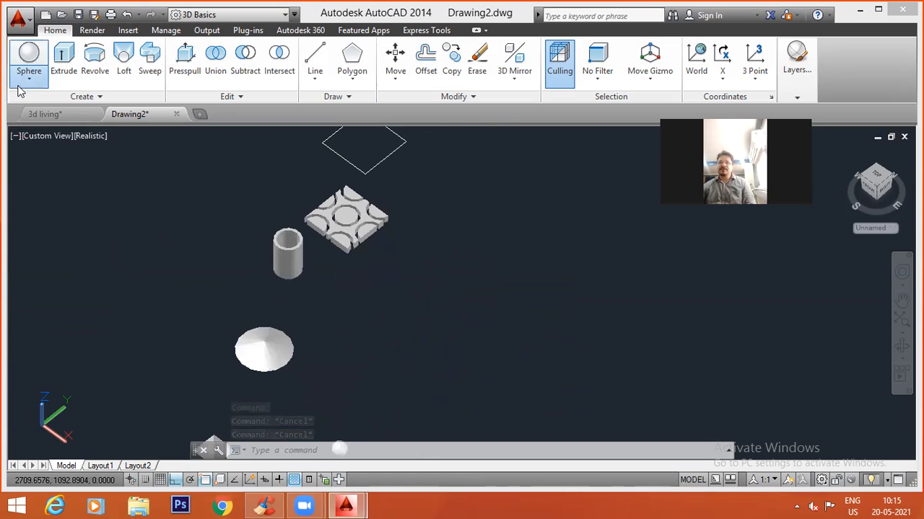
{"action": "left_click", "coordinate": [29, 80]}
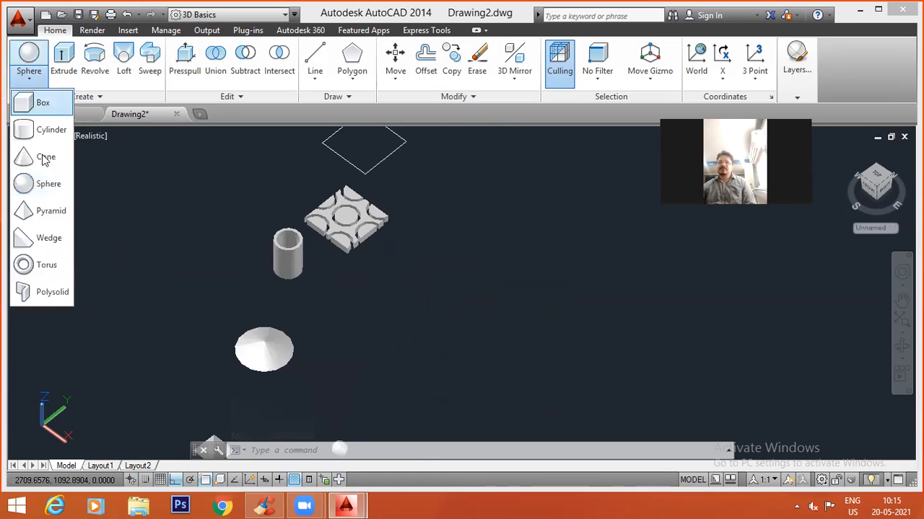
{"action": "left_click", "coordinate": [44, 238]}
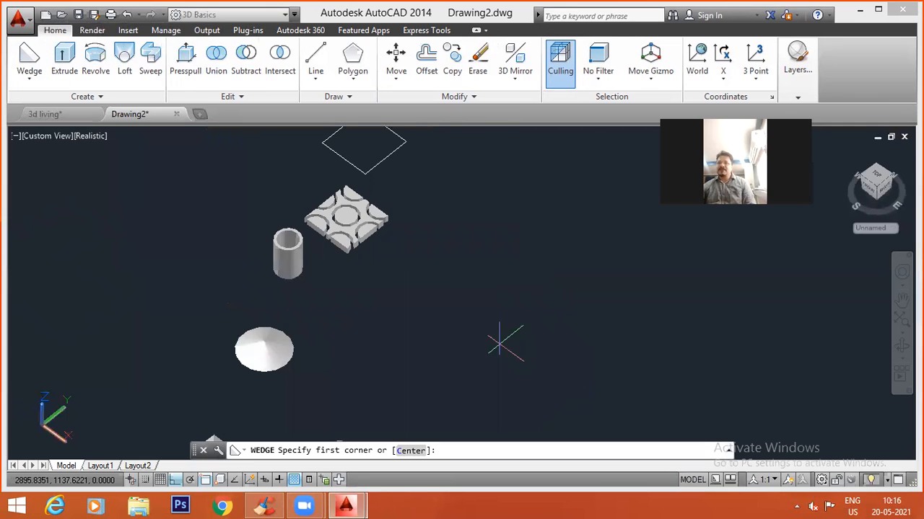
{"action": "key", "text": "Escape"}
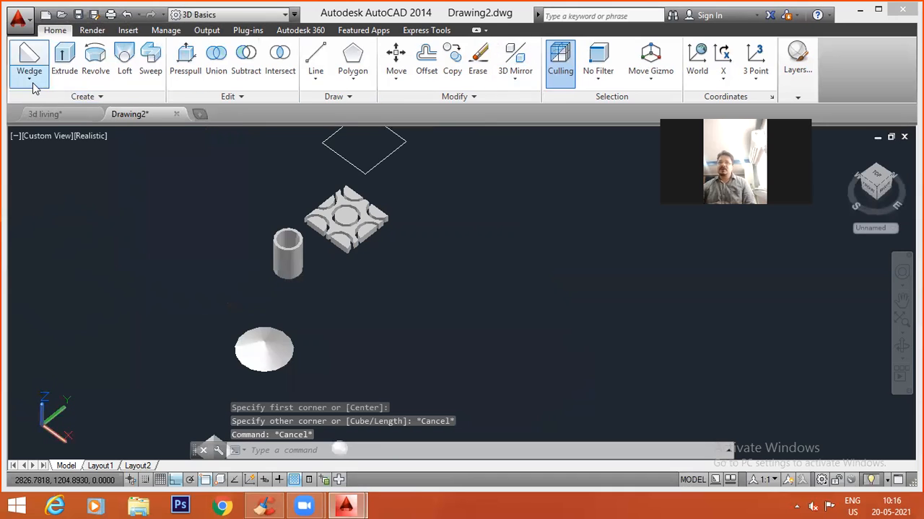
In the Top view, create a wedge with a 20 by 10 base and a height of 5 in the empty area beside the slab.
{"action": "left_click", "coordinate": [31, 137]}
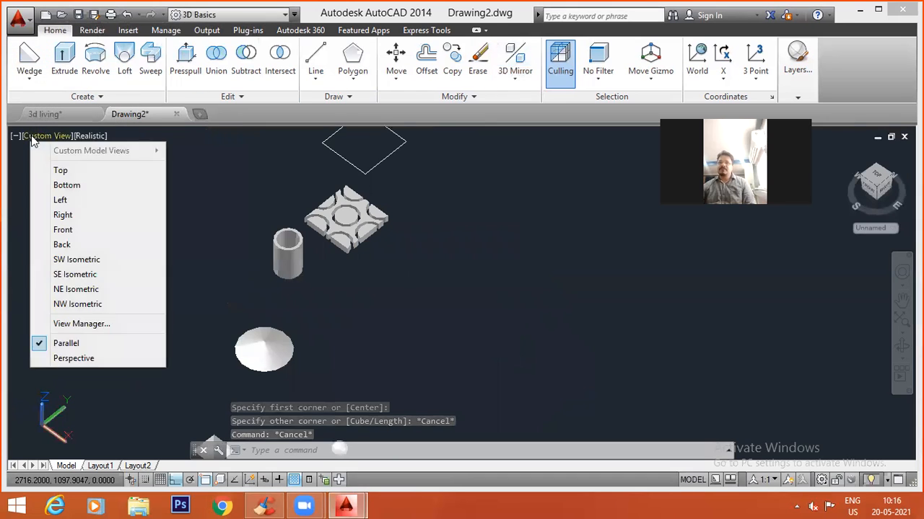
{"action": "left_click", "coordinate": [61, 171]}
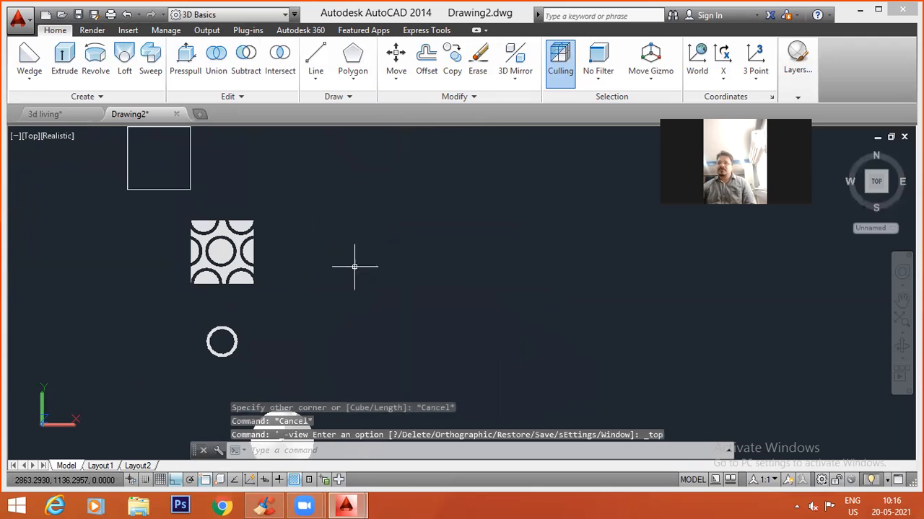
{"action": "left_click", "coordinate": [30, 56]}
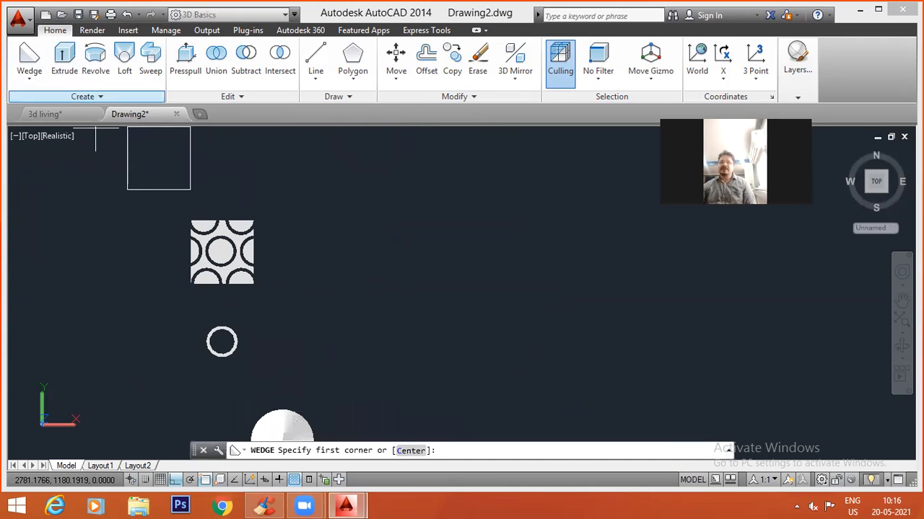
{"action": "left_click", "coordinate": [388, 298]}
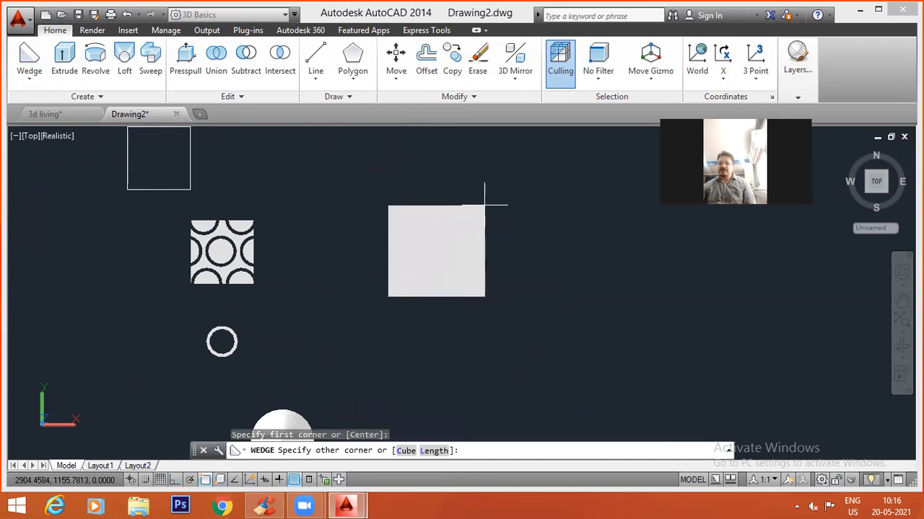
{"action": "type", "text": "@"}
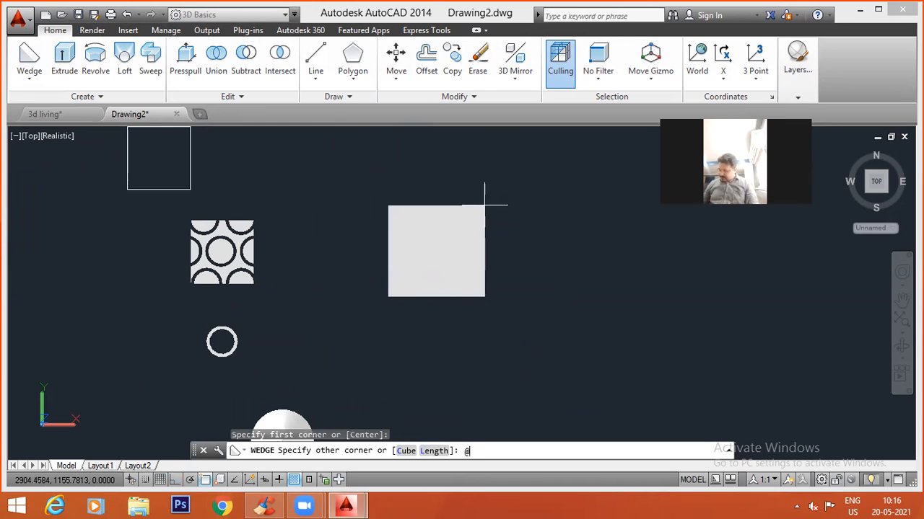
{"action": "type", "text": "20,10"}
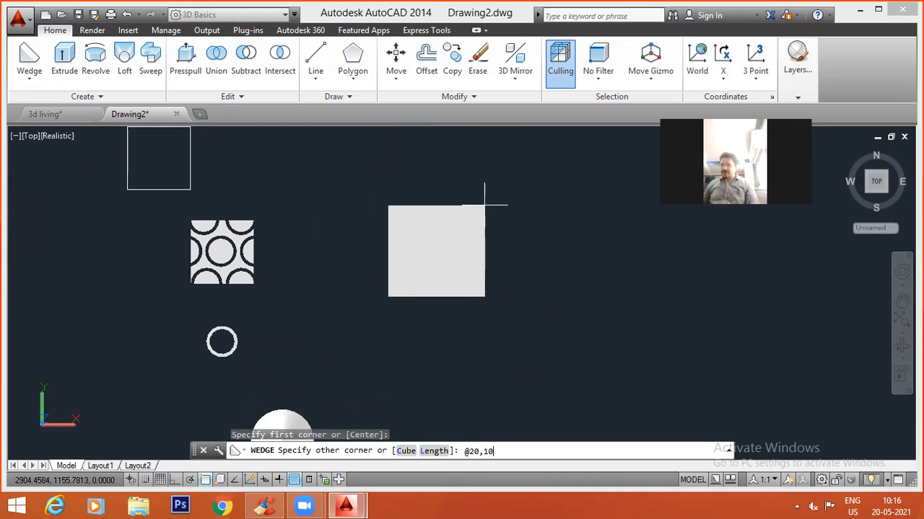
{"action": "key", "text": "Return"}
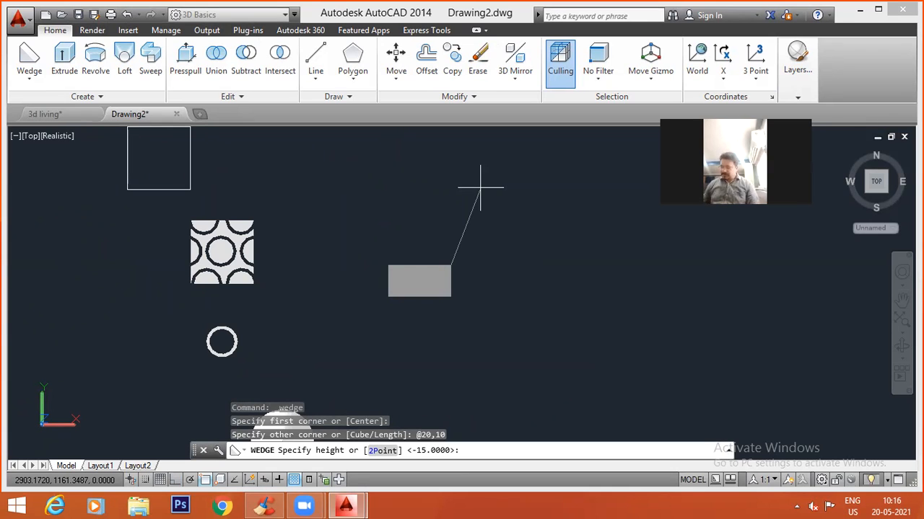
{"action": "type", "text": "5"}
{"action": "key", "text": "Return"}
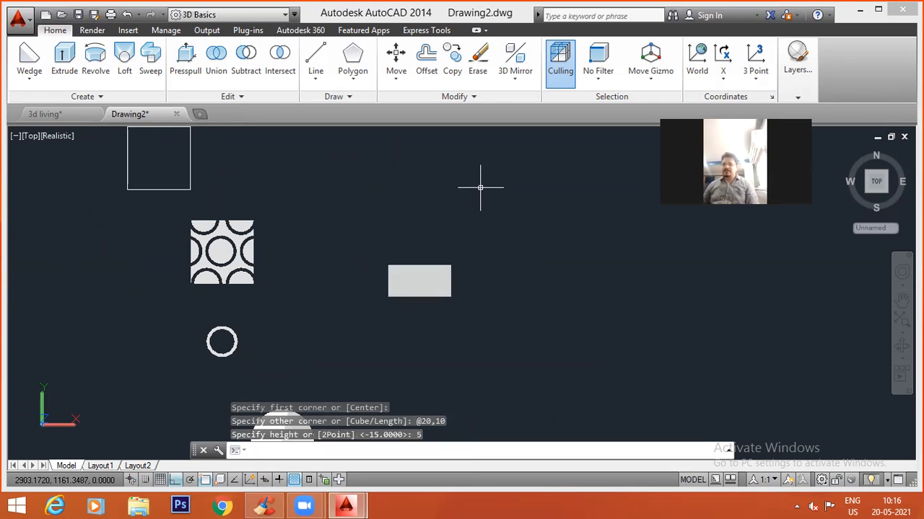
Switch to the SW Isometric view and inspect the sloped shape of the new wedge.
{"action": "left_click", "coordinate": [36, 136]}
{"action": "left_click", "coordinate": [73, 260]}
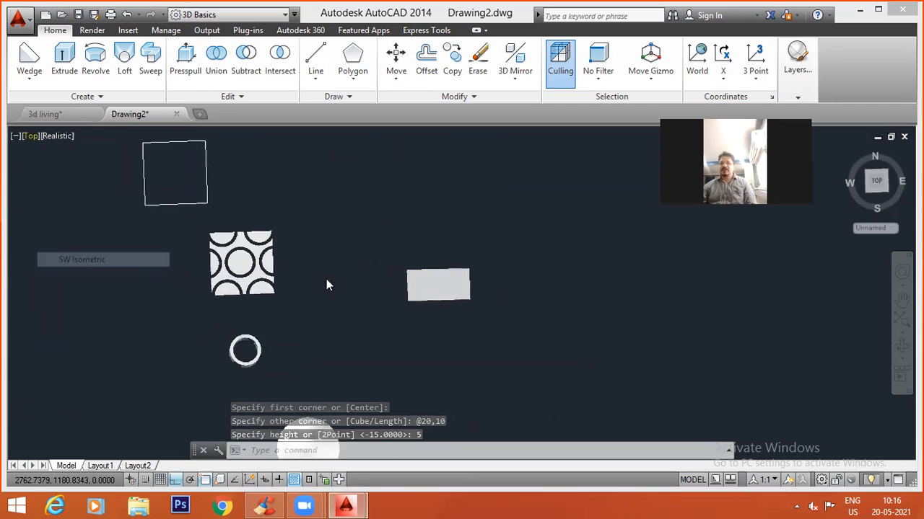
{"action": "scroll", "coordinate": [472, 241], "scroll_direction": "up", "scroll_amount": 8}
{"action": "middle_click_drag", "start_coordinate": [527, 272], "coordinate": [425, 337]}
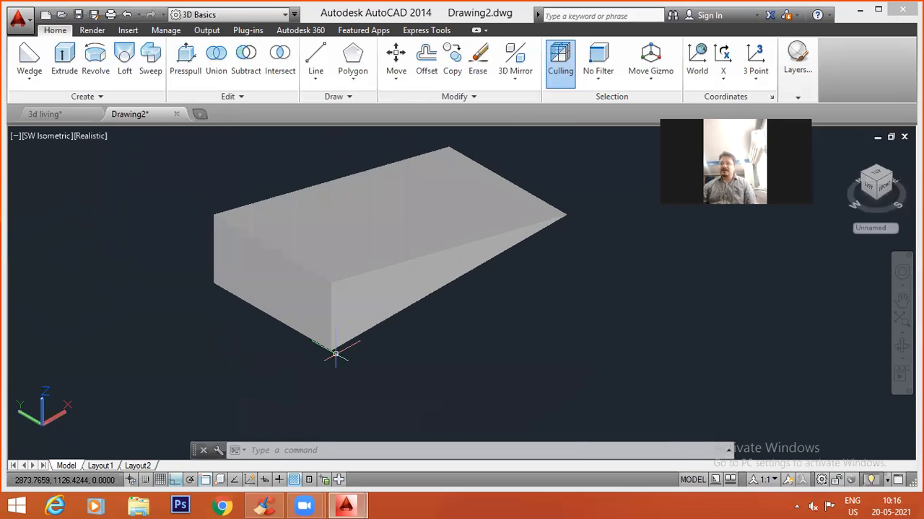
{"action": "scroll", "coordinate": [455, 264], "scroll_direction": "down", "scroll_amount": 5}
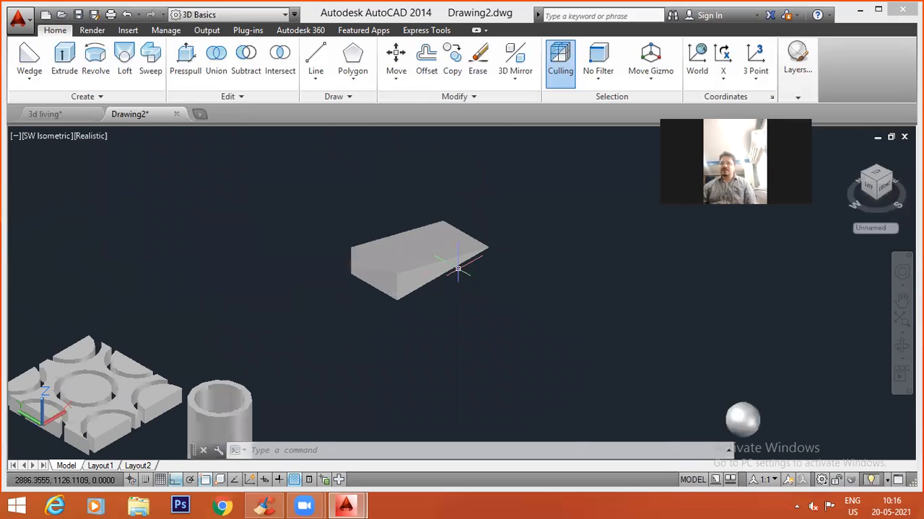
Create a second wedge in front of the first, with a 20 by 20 base and a height of 15.
{"action": "left_click", "coordinate": [29, 59]}
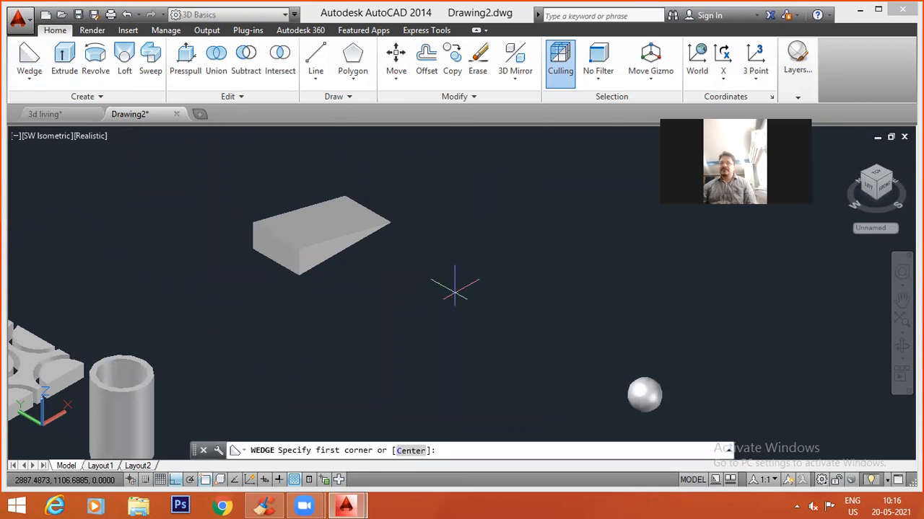
{"action": "left_click", "coordinate": [436, 356]}
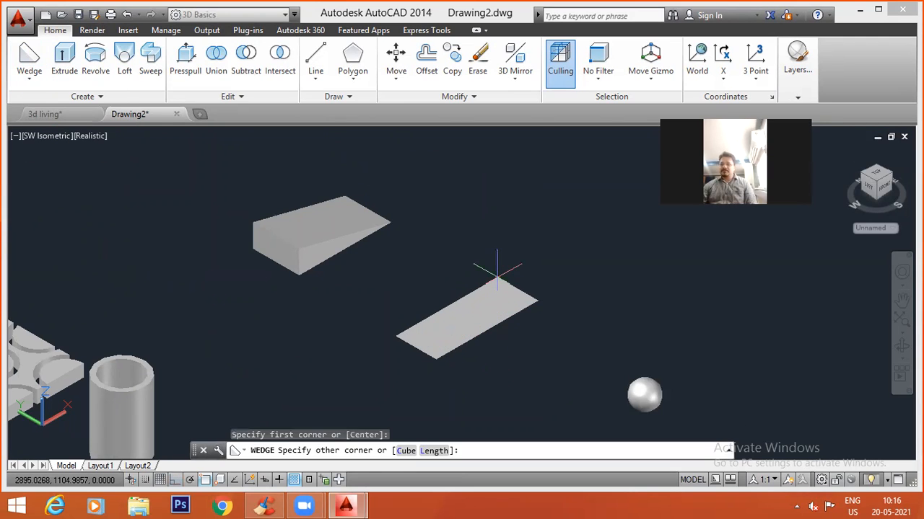
{"action": "type", "text": "@20,20"}
{"action": "key", "text": "Return"}
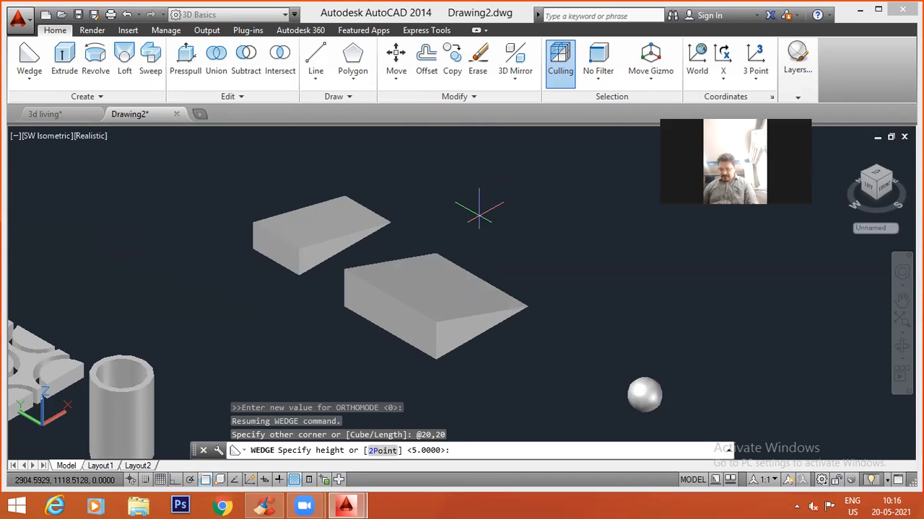
{"action": "key", "text": "Return"}
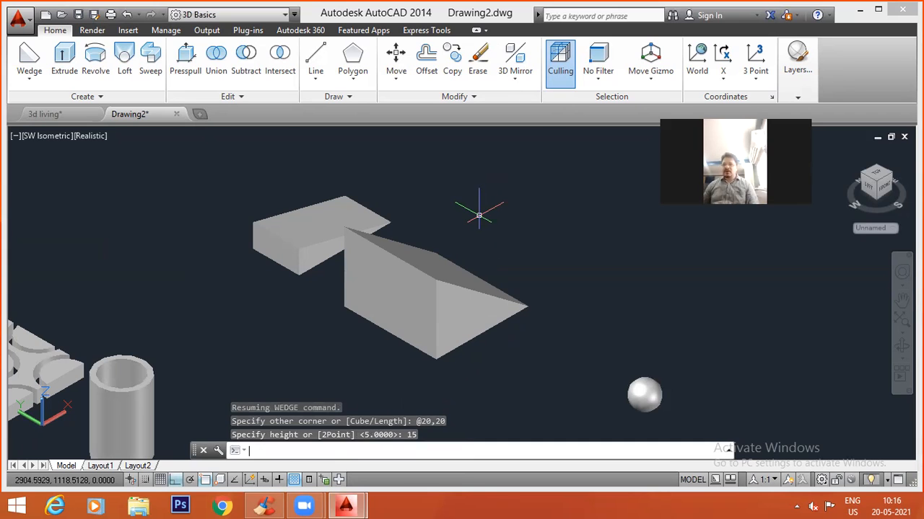
{"action": "key", "text": "Escape"}
{"action": "key", "text": "Escape"}
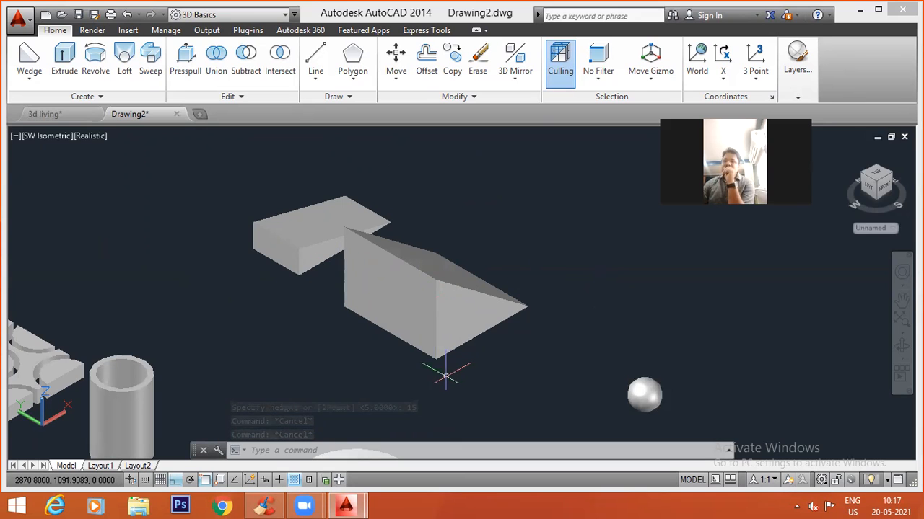
Lower the high edge of the second wedge to a height of about 6, leaving nothing selected.
{"action": "left_click", "coordinate": [401, 268]}
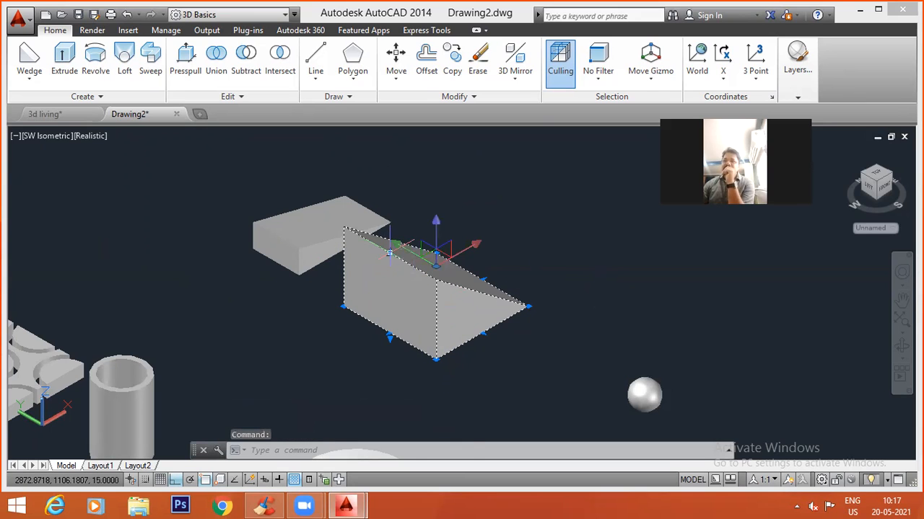
{"action": "left_click", "coordinate": [389, 253]}
{"action": "left_click", "coordinate": [389, 300]}
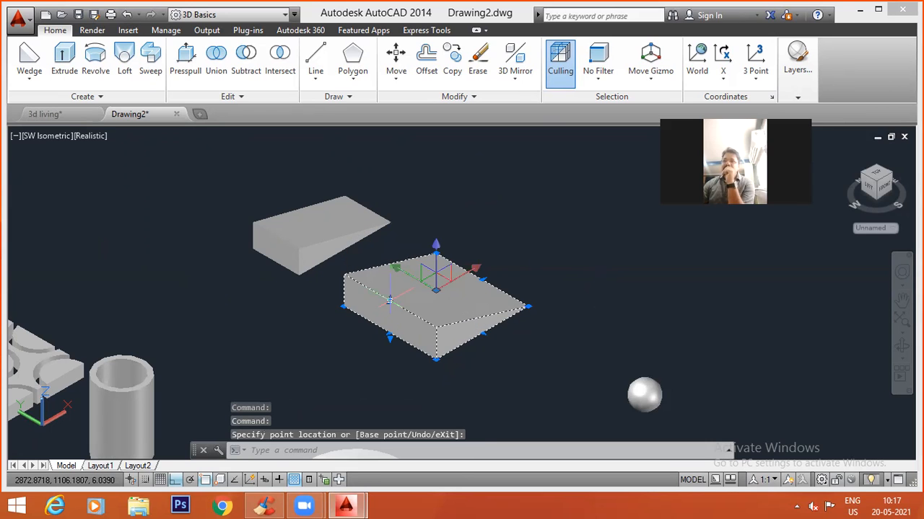
{"action": "key", "text": "Escape"}
{"action": "key", "text": "Escape"}
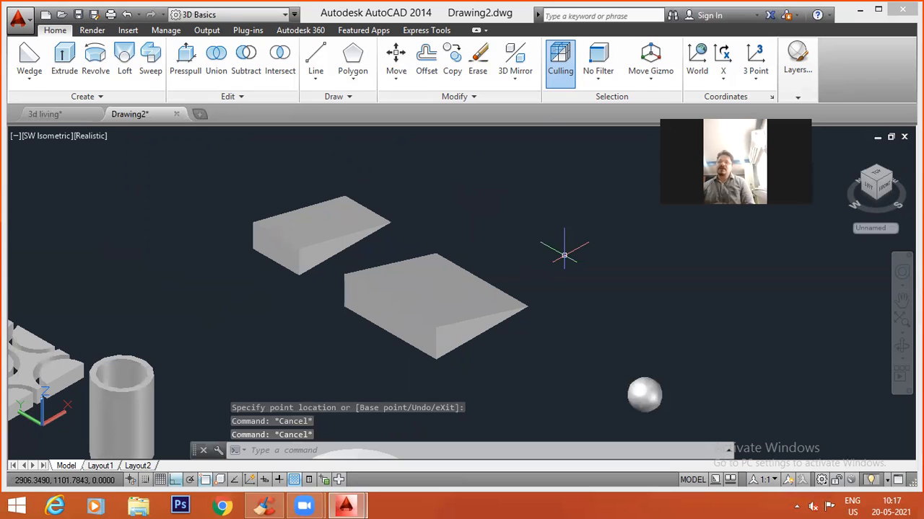
{"action": "left_click", "coordinate": [449, 319]}
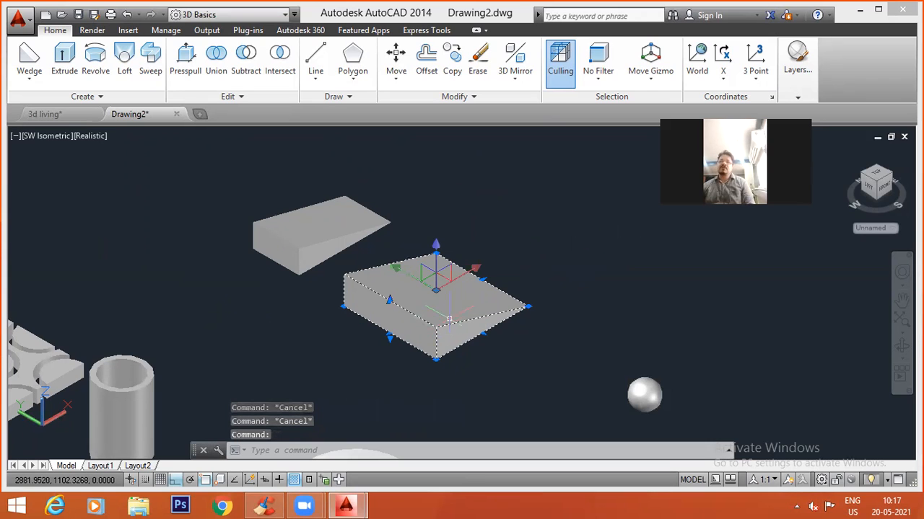
{"action": "scroll", "coordinate": [470, 303], "scroll_direction": "down", "scroll_amount": 3}
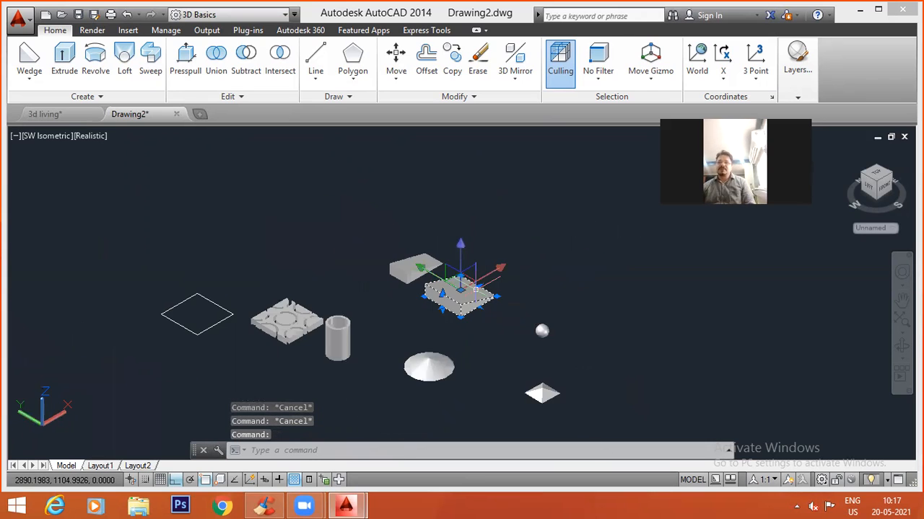
{"action": "key", "text": "Escape"}
{"action": "key", "text": "Escape"}
Draw a long, narrow rectangle in the empty area beyond the pyramid, with its long side along the Y axis.
{"action": "middle_click_drag", "start_coordinate": [542, 268], "coordinate": [296, 274]}
{"action": "type", "text": "rec"}
{"action": "key", "text": "Return"}
{"action": "left_click", "coordinate": [482, 358]}
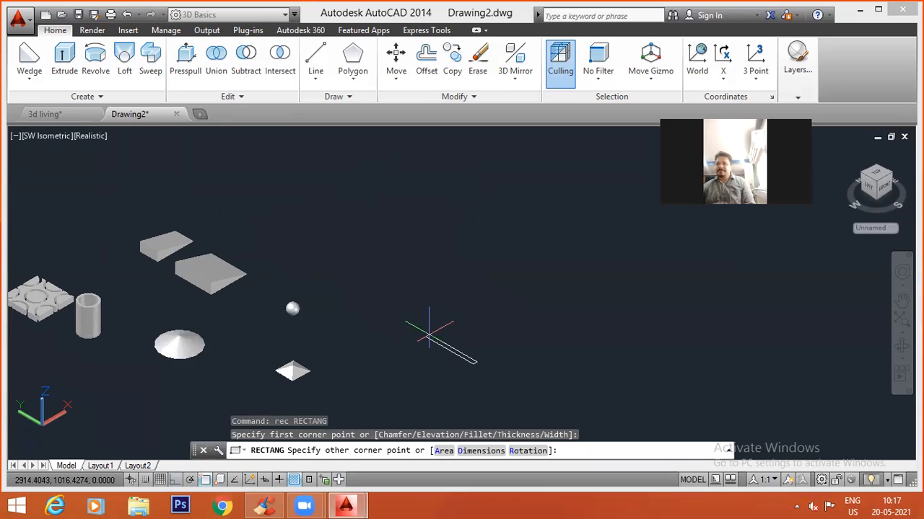
{"action": "left_click", "coordinate": [428, 336]}
{"action": "key", "text": "Escape"}
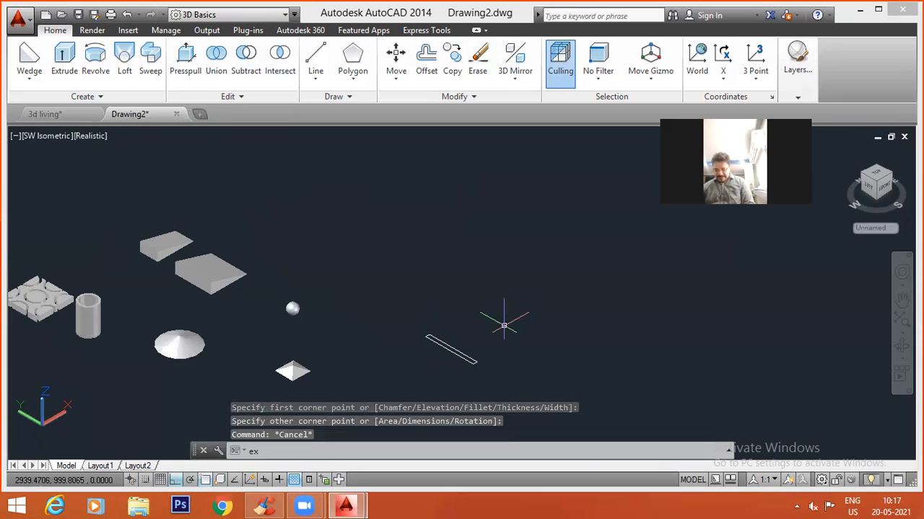
Try to extrude the long, narrow rectangle beyond the pyramid to a height of 10'.
{"action": "type", "text": "ext"}
{"action": "key", "text": "Return"}
{"action": "left_click", "coordinate": [455, 348]}
{"action": "key", "text": "Return"}
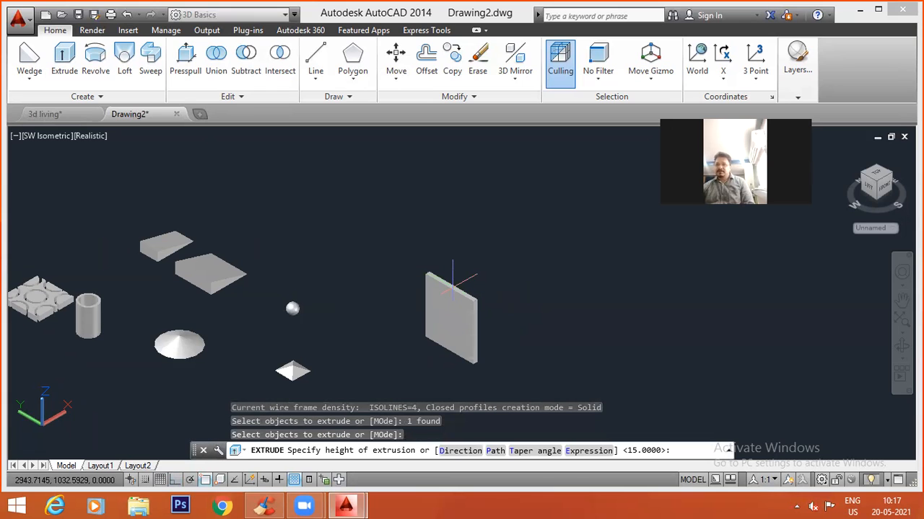
{"action": "key", "text": "Return"}
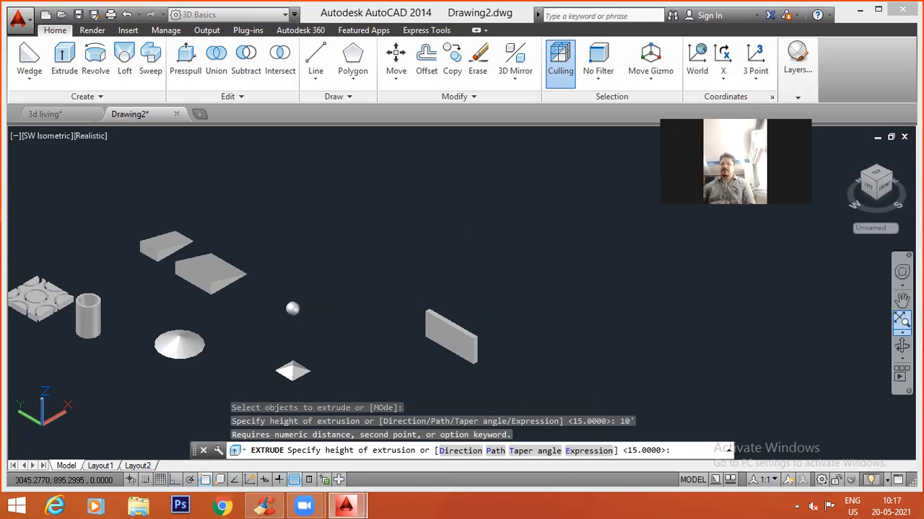
{"action": "key", "text": "Escape"}
{"action": "key", "text": "Escape"}
Set the drawing units to Architectural with 0'-0" length precision and Inches as the insertion scale.
{"action": "type", "text": "un"}
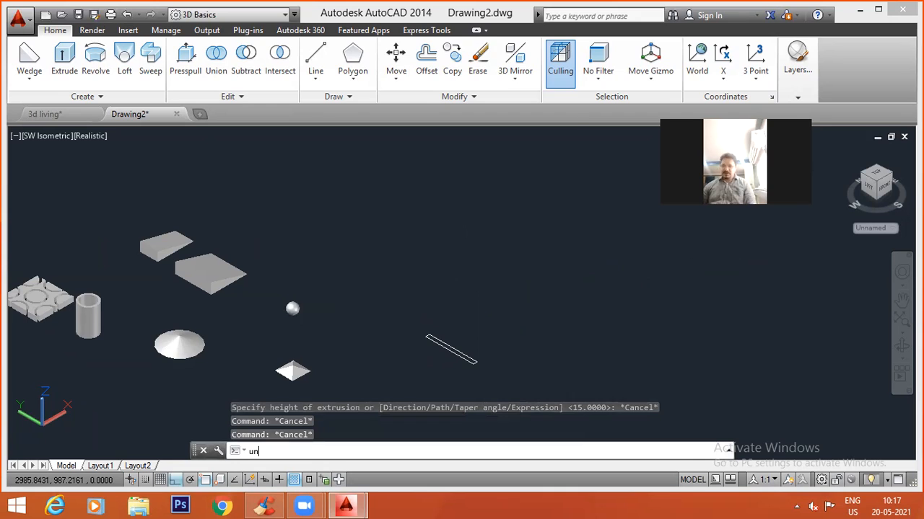
{"action": "key", "text": "Return"}
{"action": "left_click", "coordinate": [390, 158]}
{"action": "left_click", "coordinate": [381, 166]}
{"action": "left_click", "coordinate": [383, 184]}
{"action": "left_click", "coordinate": [383, 198]}
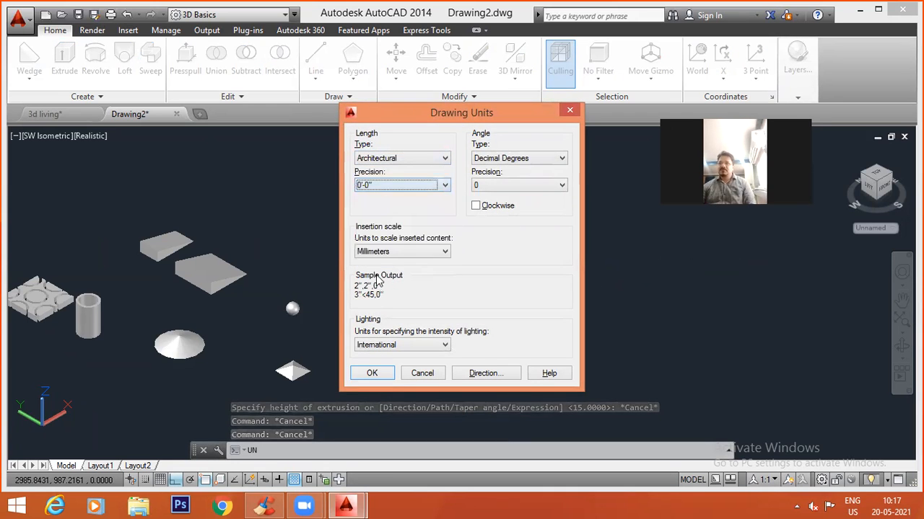
{"action": "left_click", "coordinate": [357, 255]}
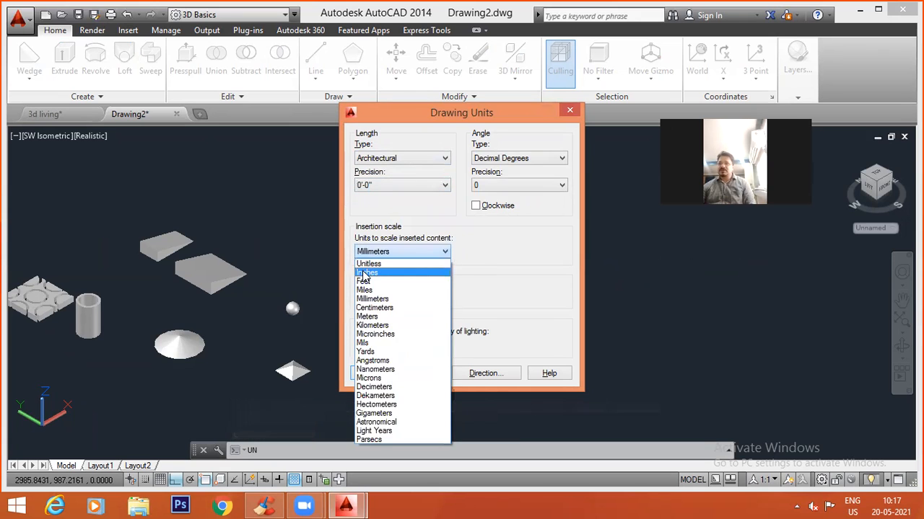
{"action": "left_click", "coordinate": [368, 271]}
{"action": "left_click", "coordinate": [371, 373]}
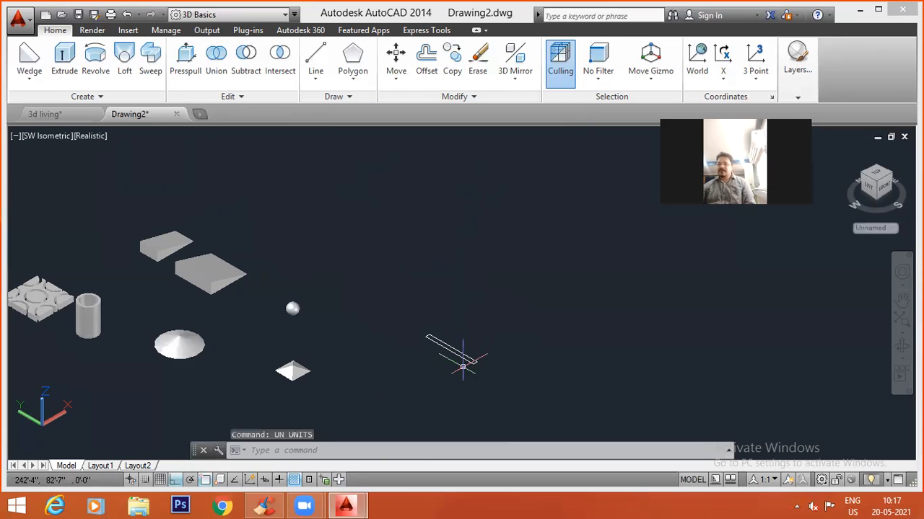
Erase the long, narrow rectangle beyond the pyramid.
{"action": "type", "text": "ex"}
{"action": "key", "text": "Escape"}
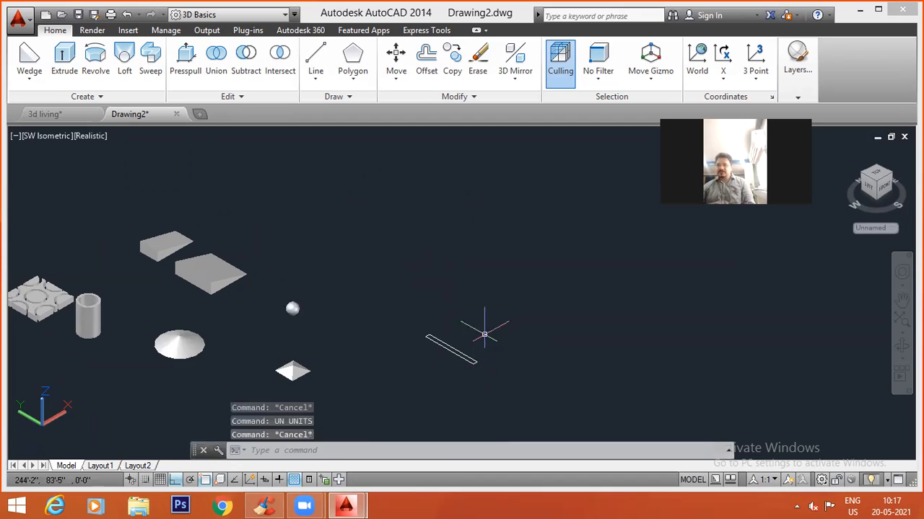
{"action": "left_click", "coordinate": [485, 333]}
{"action": "left_click", "coordinate": [376, 388]}
{"action": "type", "text": "e"}
{"action": "key", "text": "Return"}
Draw a 10' by 9" rectangle in the empty area beyond the pyramid, with its long side along the X axis.
{"action": "type", "text": "r"}
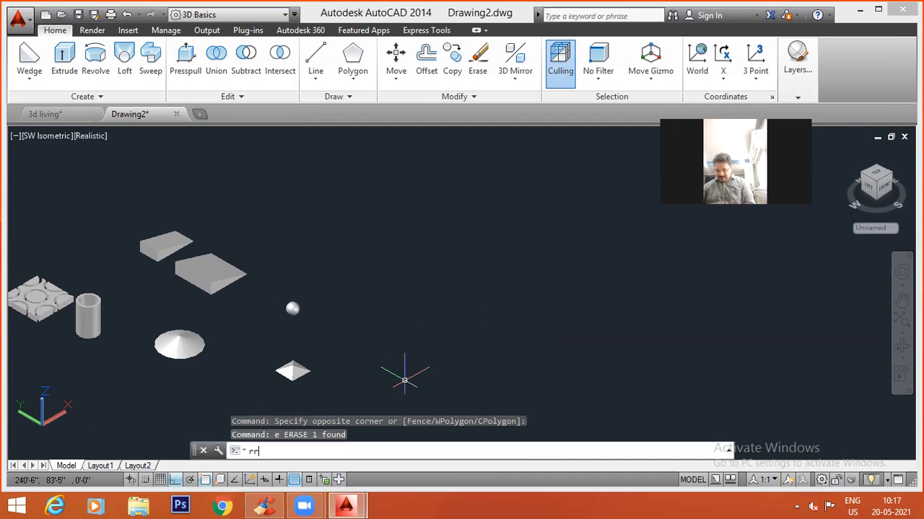
{"action": "type", "text": "r"}
{"action": "key", "text": "Escape"}
{"action": "key", "text": "Escape"}
{"action": "type", "text": "rec"}
{"action": "key", "text": "Return"}
{"action": "left_click", "coordinate": [506, 373]}
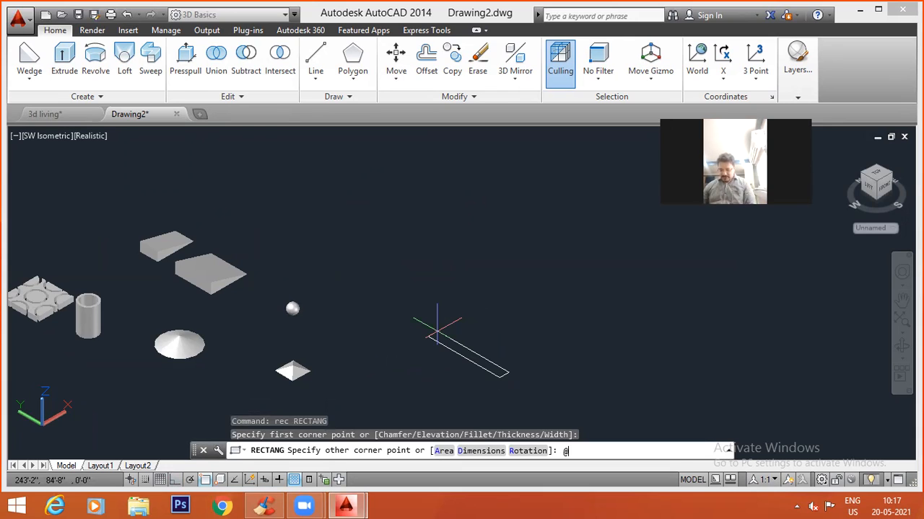
{"action": "type", "text": "@10',9"}
{"action": "key", "text": "Return"}
{"action": "key", "text": "Escape"}
{"action": "key", "text": "Escape"}
Extrude the 10' by 9" rectangle into a wall 10' high.
{"action": "type", "text": "ext"}
{"action": "key", "text": "Return"}
{"action": "left_click", "coordinate": [543, 330]}
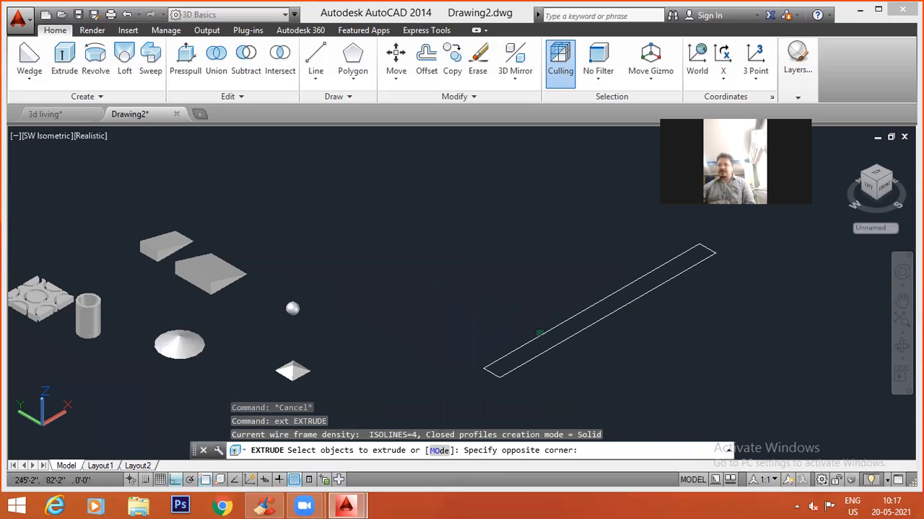
{"action": "left_click", "coordinate": [513, 353]}
{"action": "scroll", "coordinate": [513, 353], "scroll_direction": "down", "scroll_amount": 8}
{"action": "key", "text": "Return"}
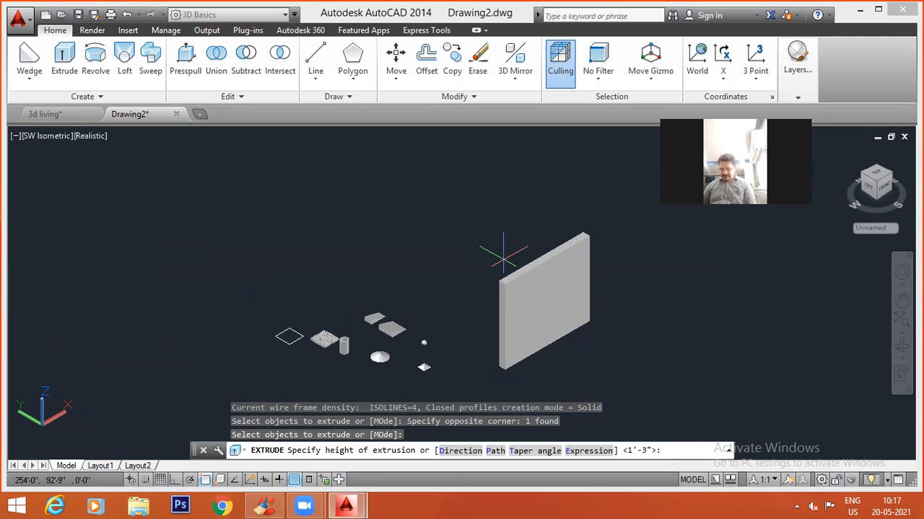
{"action": "type", "text": "10'"}
{"action": "key", "text": "Return"}
{"action": "key", "text": "Escape"}
{"action": "key", "text": "Escape"}
Copy the wall along the X axis from its bottom front corner, about 22'-9" away.
{"action": "middle_click_drag", "start_coordinate": [531, 284], "coordinate": [282, 296]}
{"action": "type", "text": "co"}
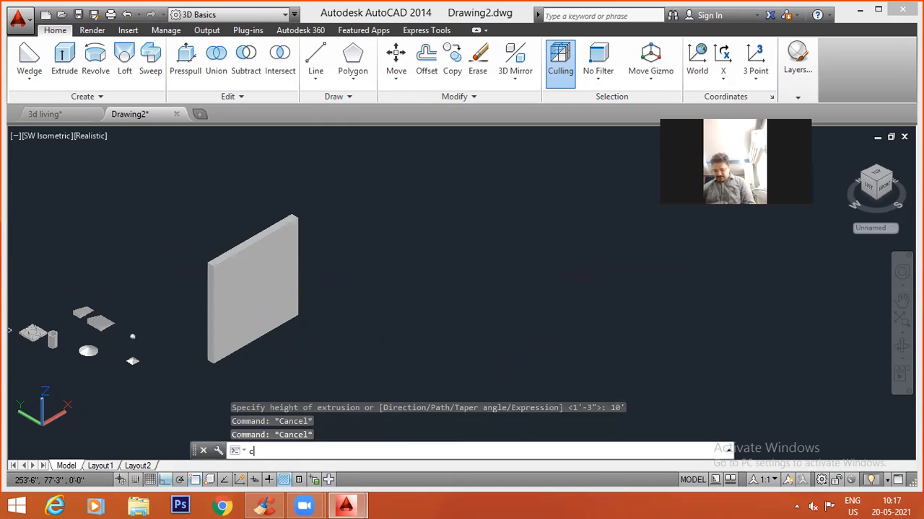
{"action": "key", "text": "Return"}
{"action": "left_click", "coordinate": [348, 266]}
{"action": "left_click", "coordinate": [257, 350]}
{"action": "key", "text": "Return"}
{"action": "left_click", "coordinate": [213, 365]}
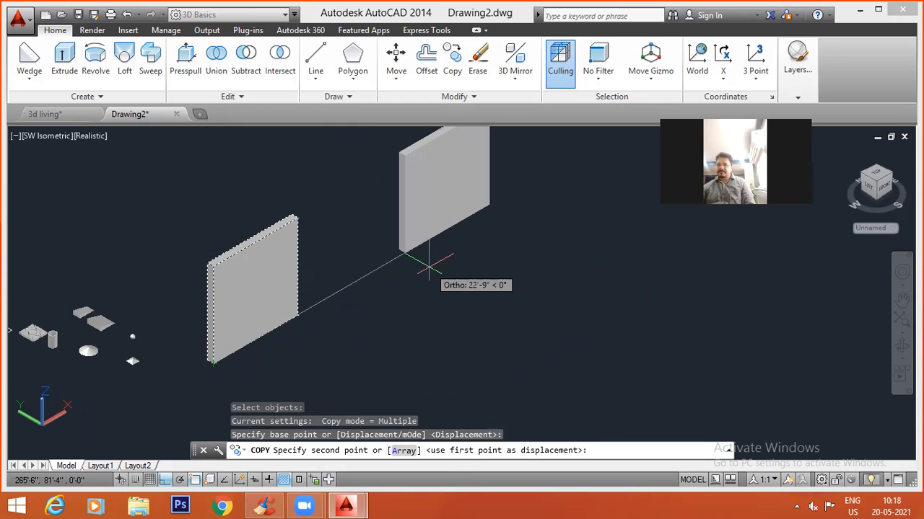
{"action": "left_click", "coordinate": [425, 287]}
{"action": "key", "text": "Escape"}
{"action": "key", "text": "Escape"}
{"action": "key", "text": "Escape"}
Draw a floor rectangle from the first wall's outer bottom front corner, spanning both walls and extending well behind them.
{"action": "middle_click_drag", "start_coordinate": [427, 293], "coordinate": [453, 321]}
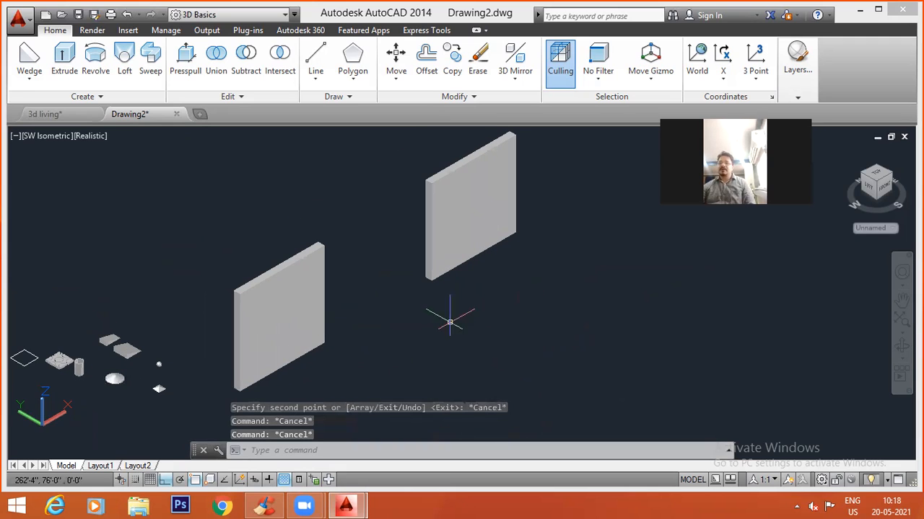
{"action": "type", "text": "rec"}
{"action": "key", "text": "Return"}
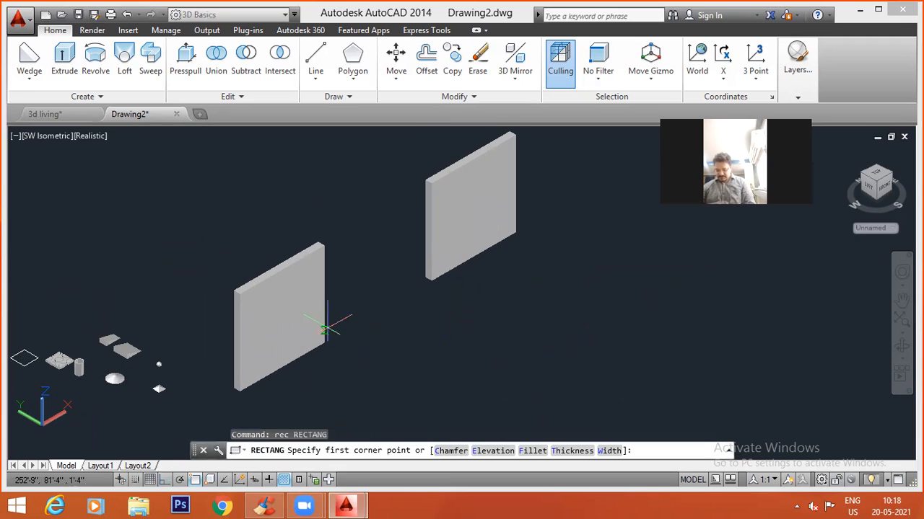
{"action": "left_click", "coordinate": [239, 390]}
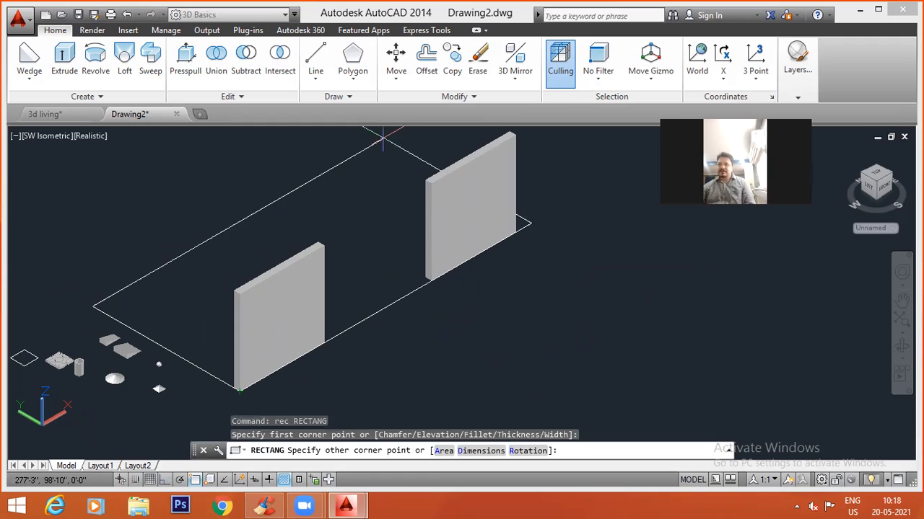
{"action": "left_click", "coordinate": [360, 143]}
{"action": "key", "text": "Escape"}
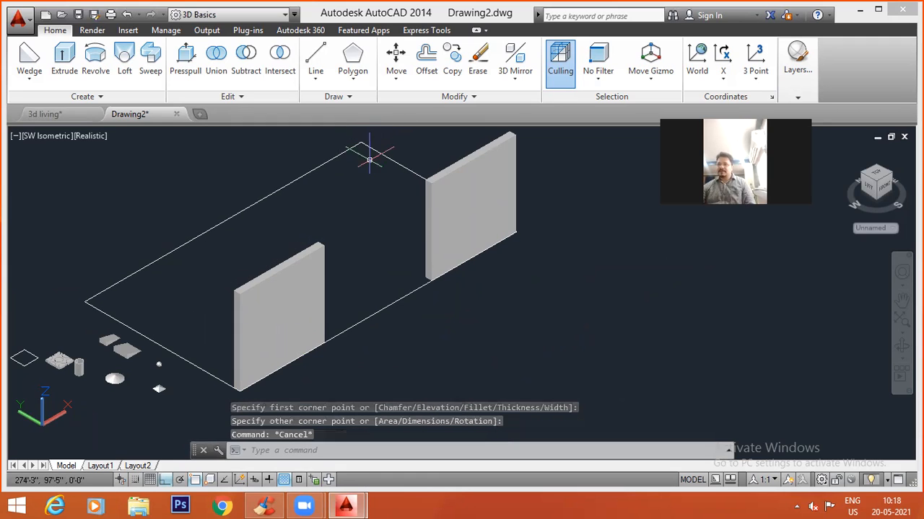
Extrude the large floor rectangle upward by 1.5' to form a slab.
{"action": "type", "text": "ext"}
{"action": "key", "text": "Return"}
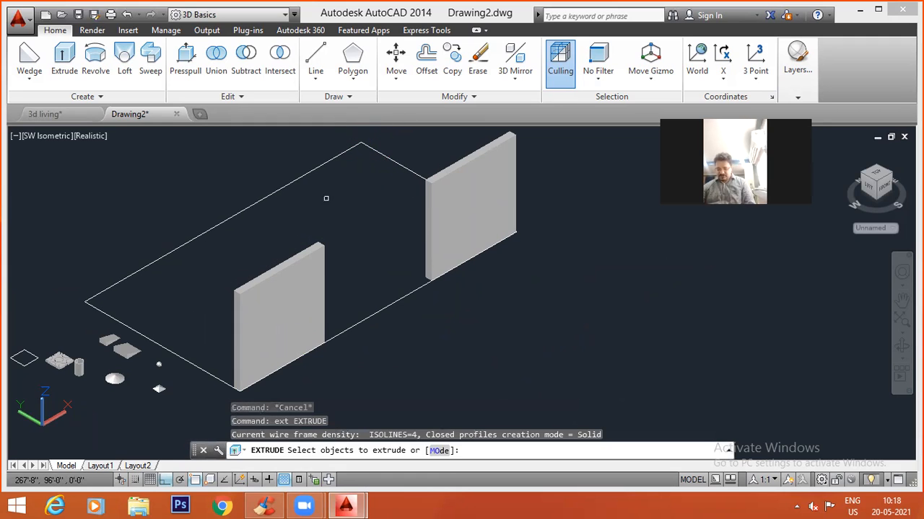
{"action": "left_click", "coordinate": [240, 217]}
{"action": "key", "text": "Return"}
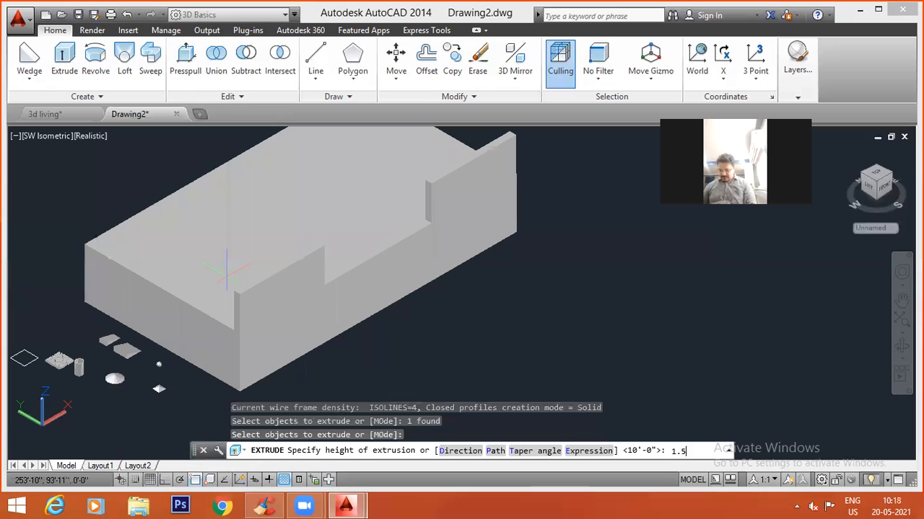
{"action": "type", "text": "1.5"}
{"action": "key", "text": "Return"}
{"action": "key", "text": "Escape"}
{"action": "key", "text": "Escape"}
{"action": "key", "text": "Escape"}
Measure the opening between the two walls along the slab's bottom front edge.
{"action": "middle_click_drag", "start_coordinate": [406, 270], "coordinate": [345, 239]}
{"action": "left_click", "coordinate": [347, 243]}
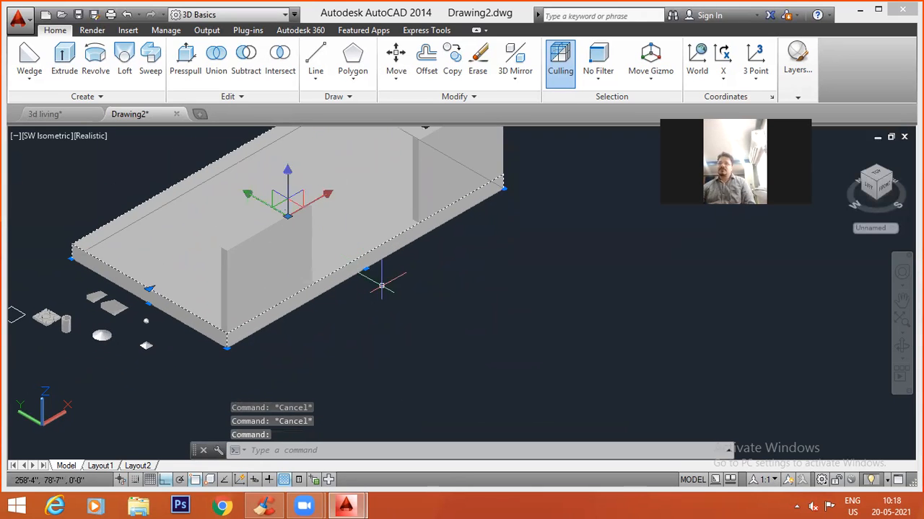
{"action": "middle_click_drag", "start_coordinate": [382, 286], "coordinate": [375, 353]}
{"action": "key", "text": "Escape"}
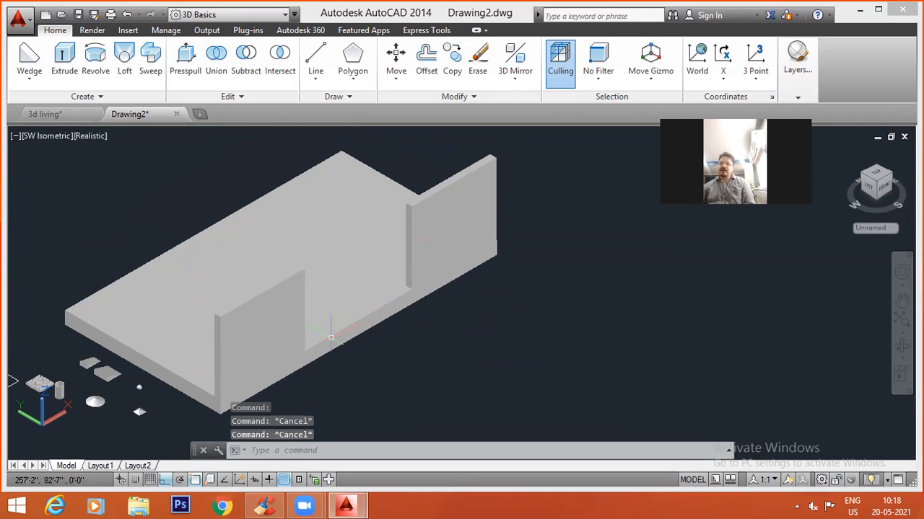
{"action": "middle_click_drag", "start_coordinate": [594, 438], "coordinate": [490, 326]}
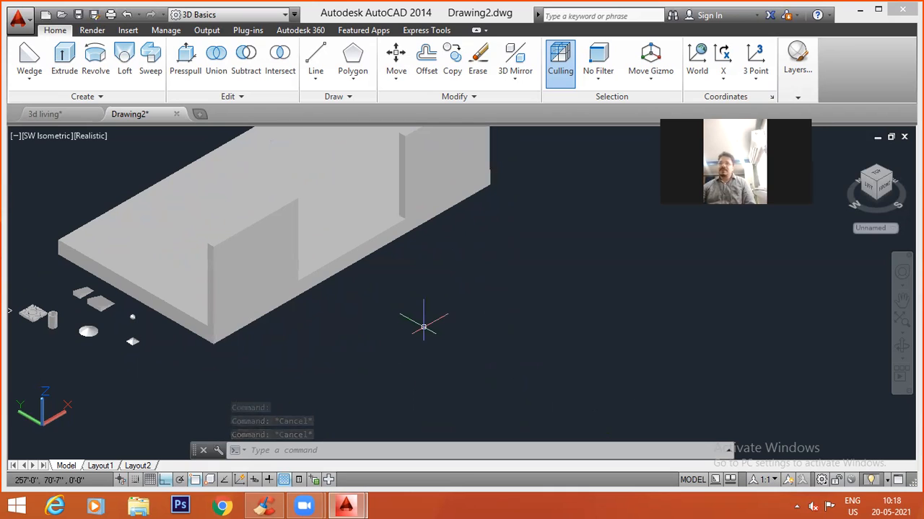
{"action": "type", "text": "di"}
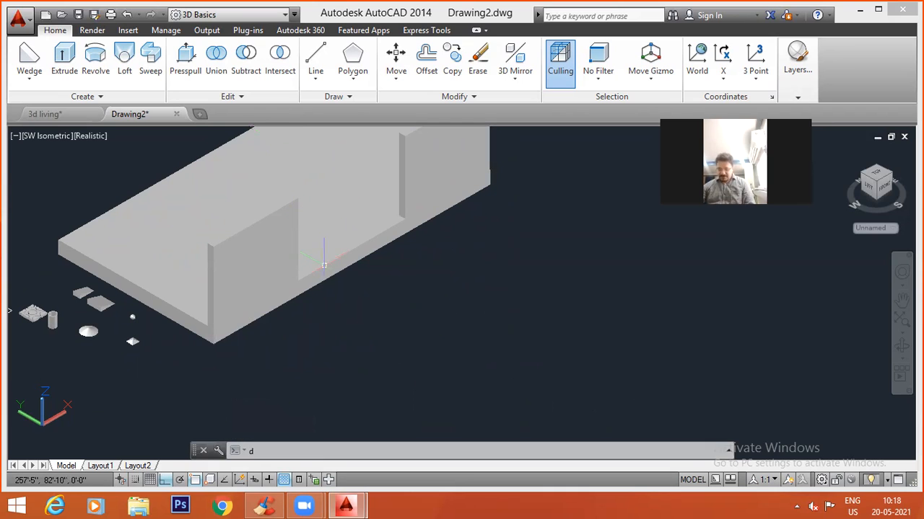
{"action": "key", "text": "Return"}
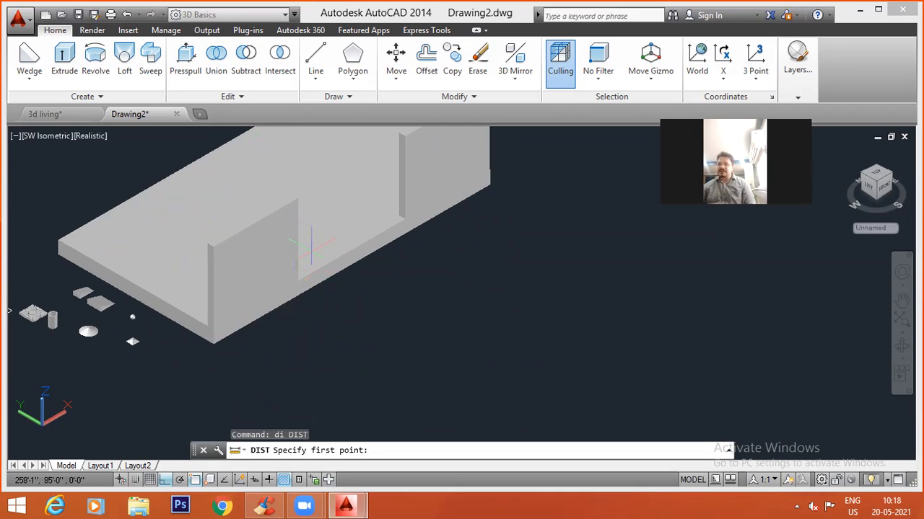
{"action": "left_click", "coordinate": [298, 298]}
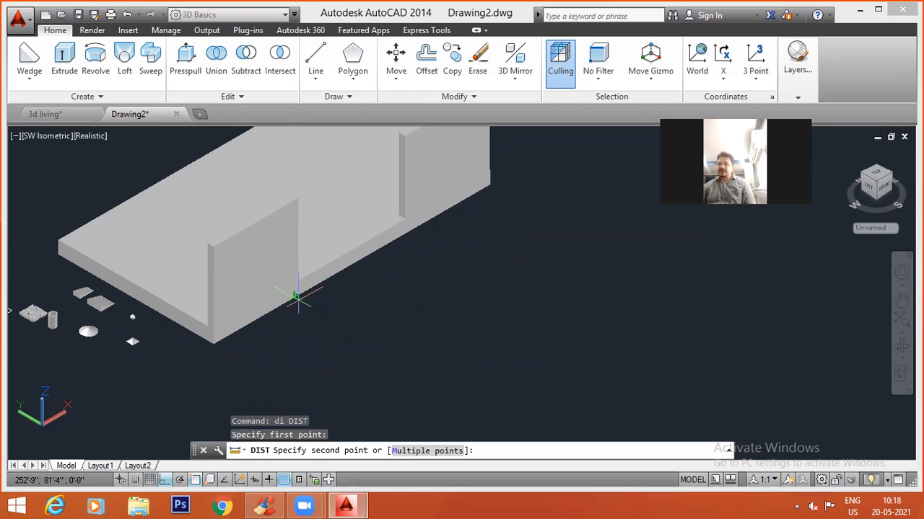
{"action": "left_click", "coordinate": [405, 234]}
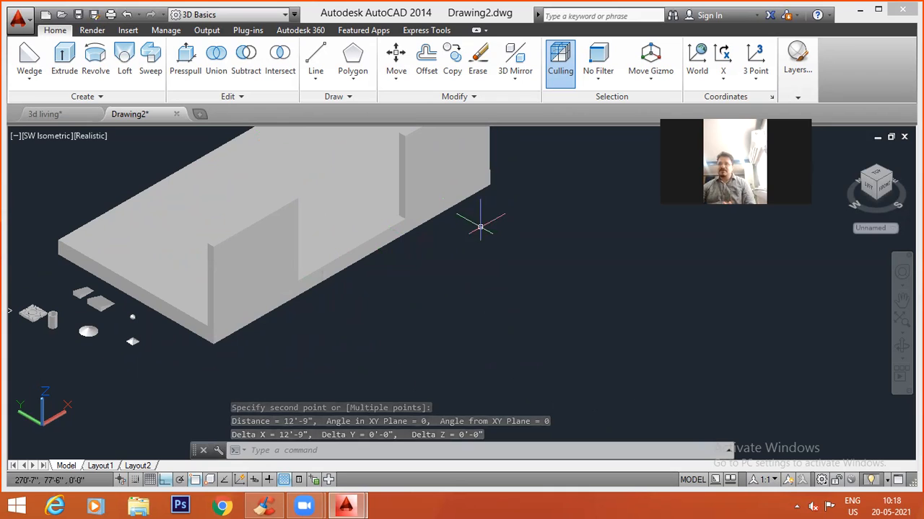
{"action": "type", "text": "rec"}
{"action": "key", "text": "Return"}
{"action": "left_click", "coordinate": [453, 349]}
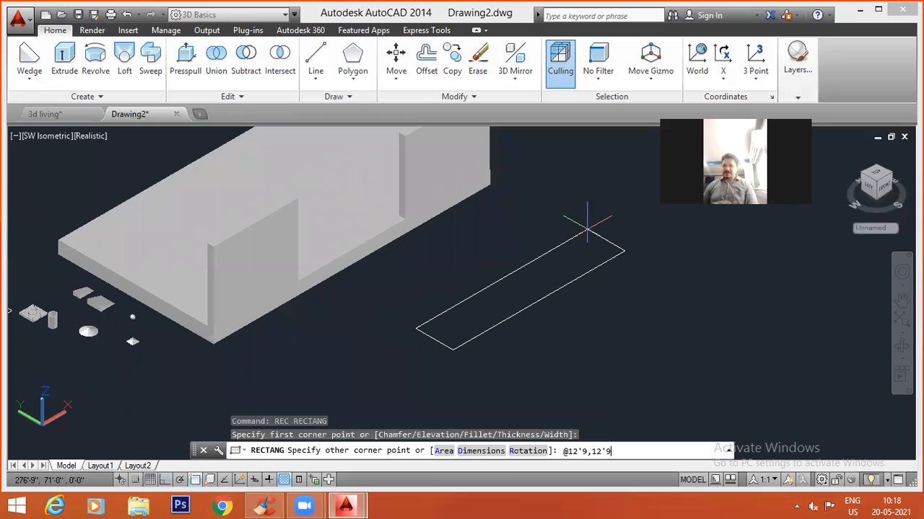
{"action": "key", "text": "Escape"}
{"action": "key", "text": "Escape"}
{"action": "key", "text": "Escape"}
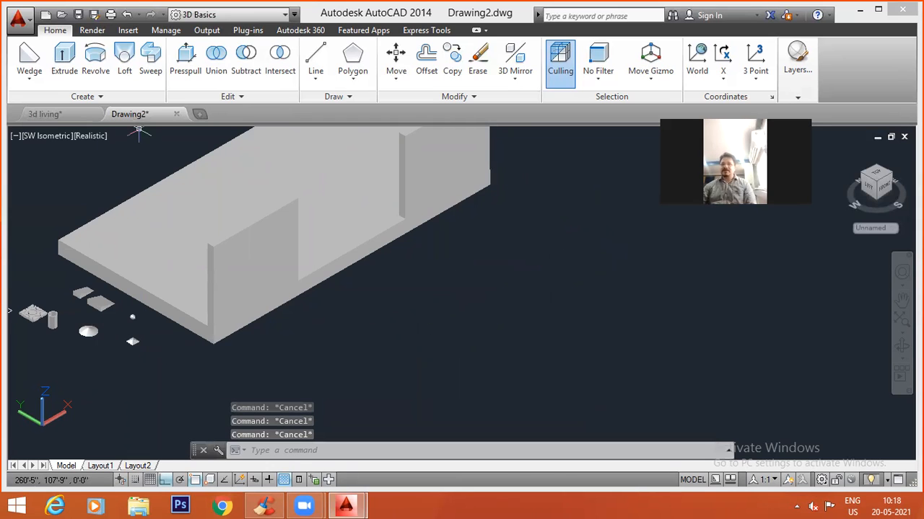
Create a wedge in front of the wall opening with a 12'9" by 12'9" base and a height of 1'3".
{"action": "left_click", "coordinate": [30, 79]}
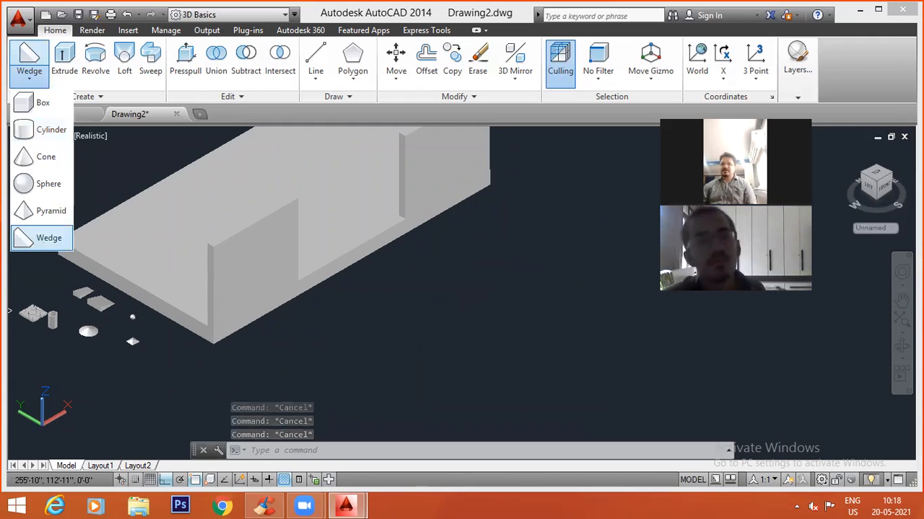
{"action": "left_click", "coordinate": [32, 238]}
{"action": "left_click", "coordinate": [382, 357]}
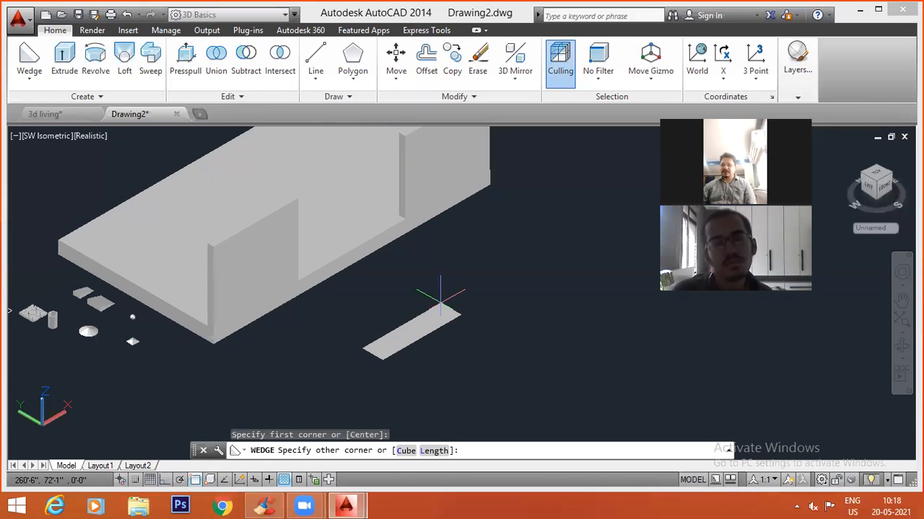
{"action": "type", "text": "@12'9,12'9"}
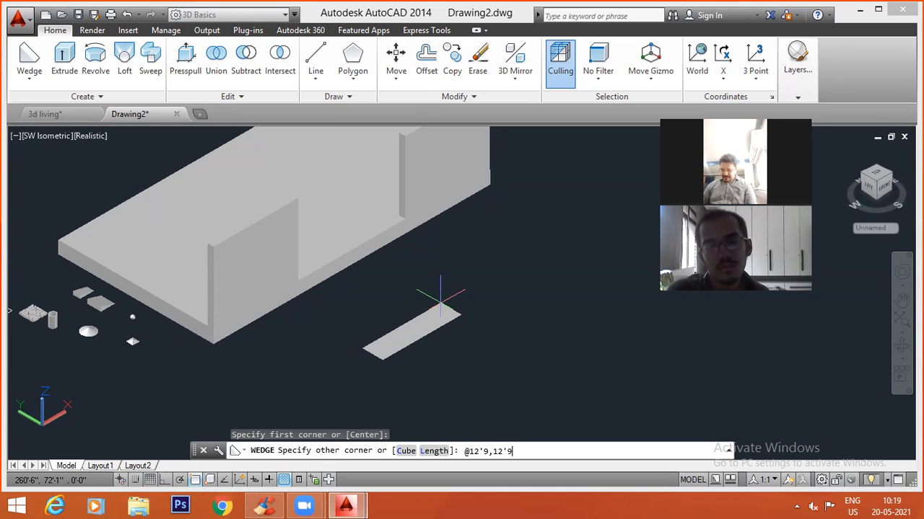
{"action": "key", "text": "Return"}
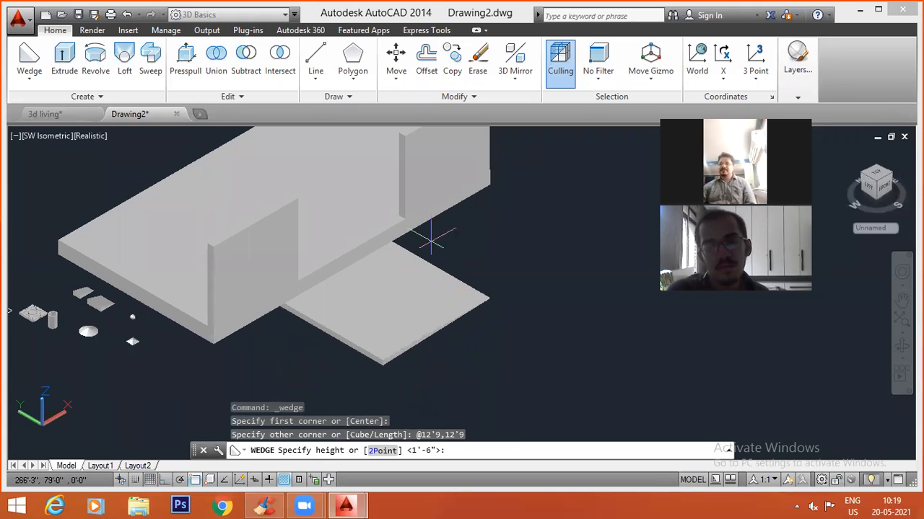
{"action": "type", "text": "1'3"}
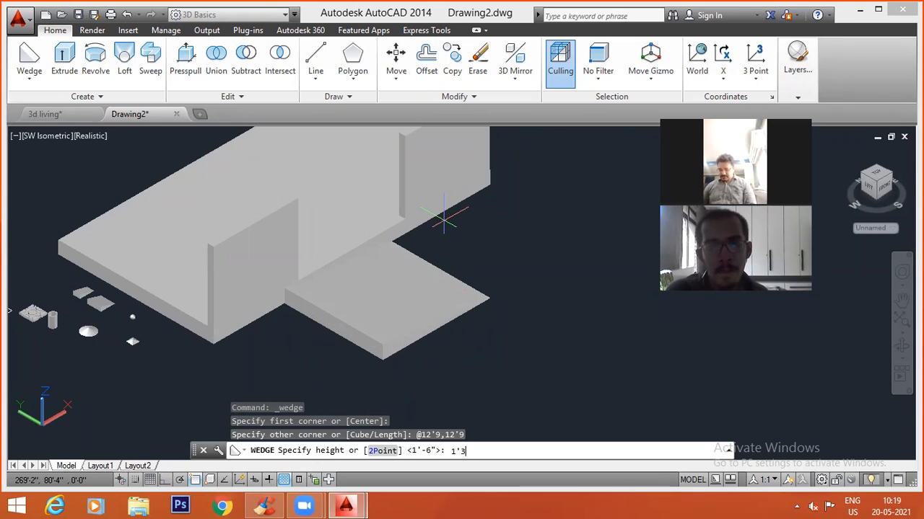
{"action": "key", "text": "Escape"}
{"action": "key", "text": "Escape"}
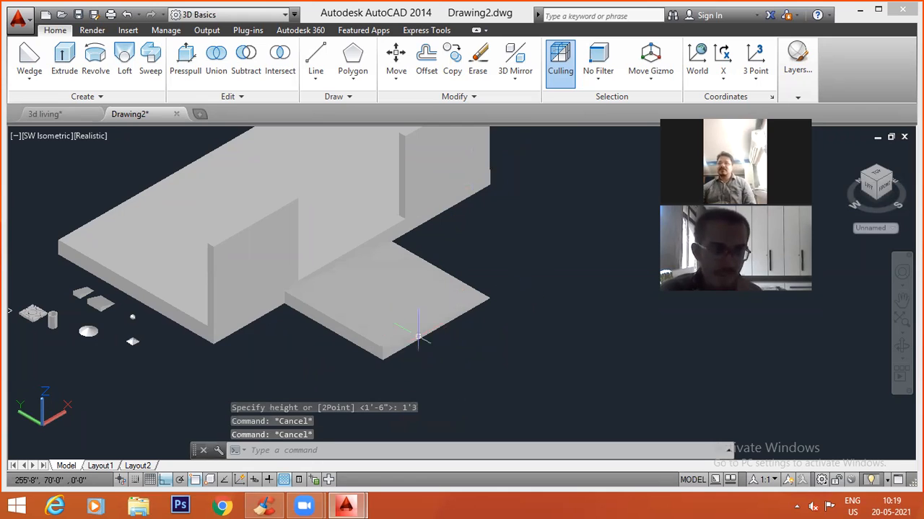
Raise the top of the wedge in front of the wall opening by 3" using its height grip.
{"action": "middle_click_drag", "start_coordinate": [424, 329], "coordinate": [523, 308]}
{"action": "left_click", "coordinate": [491, 297]}
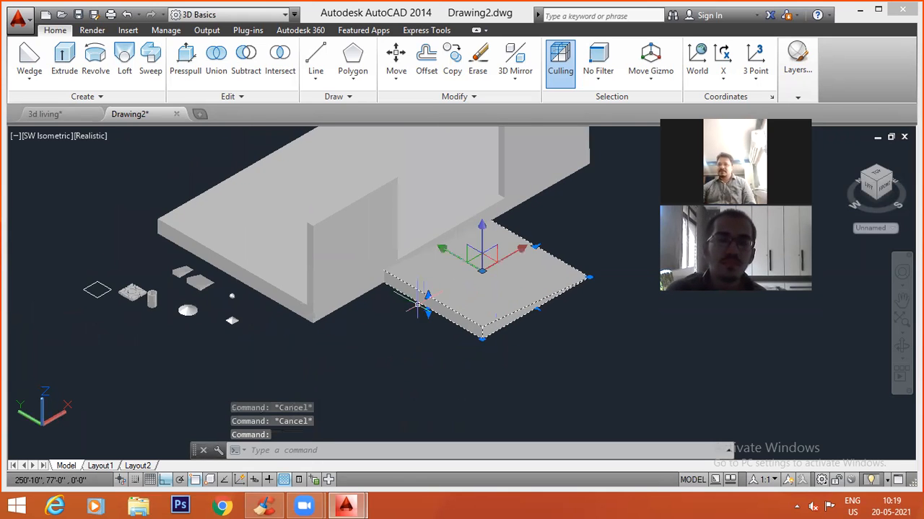
{"action": "scroll", "coordinate": [422, 303], "scroll_direction": "up", "scroll_amount": 3}
{"action": "left_click", "coordinate": [435, 287]}
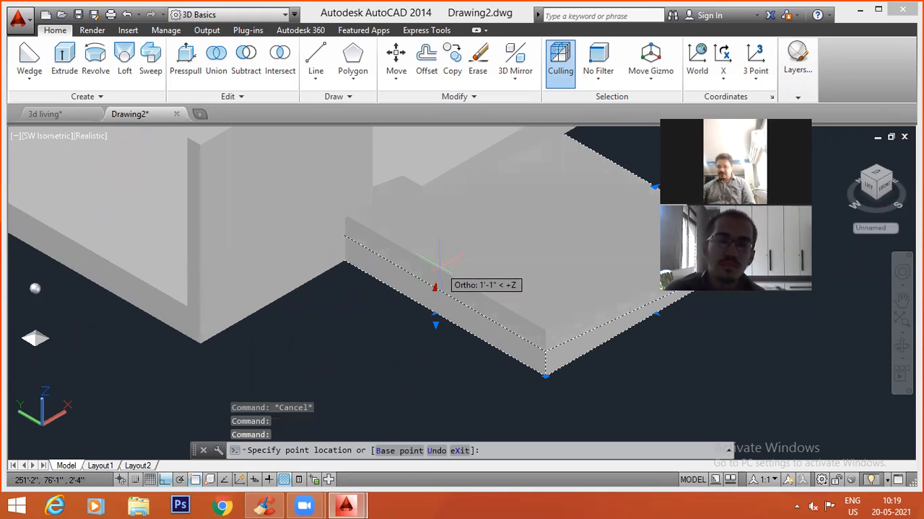
{"action": "type", "text": "3"}
{"action": "key", "text": "Return"}
{"action": "key", "text": "Escape"}
{"action": "key", "text": "Escape"}
{"action": "scroll", "coordinate": [462, 355], "scroll_direction": "down", "scroll_amount": 4}
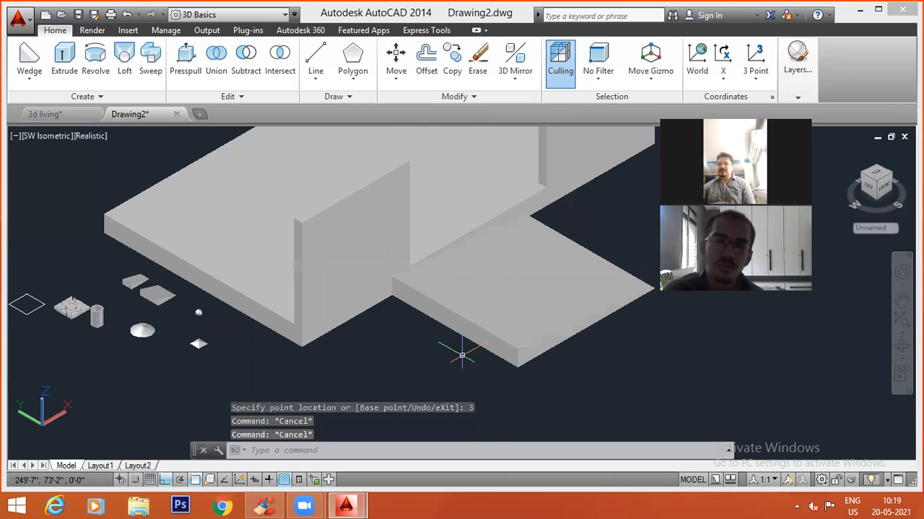
Rotate the wedge 90° clockwise about its bottom front corner so that its slope descends away from the slab.
{"action": "middle_click_drag", "start_coordinate": [540, 313], "coordinate": [452, 301]}
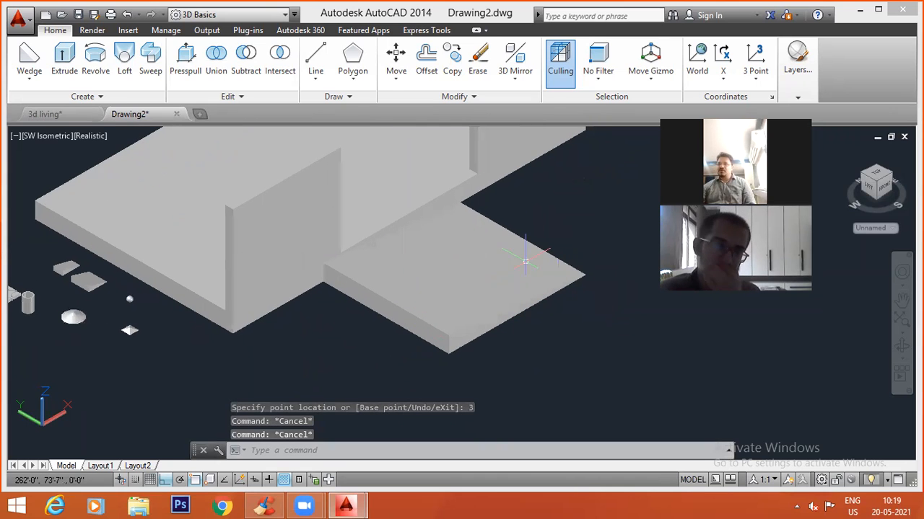
{"action": "type", "text": "ro"}
{"action": "key", "text": "Return"}
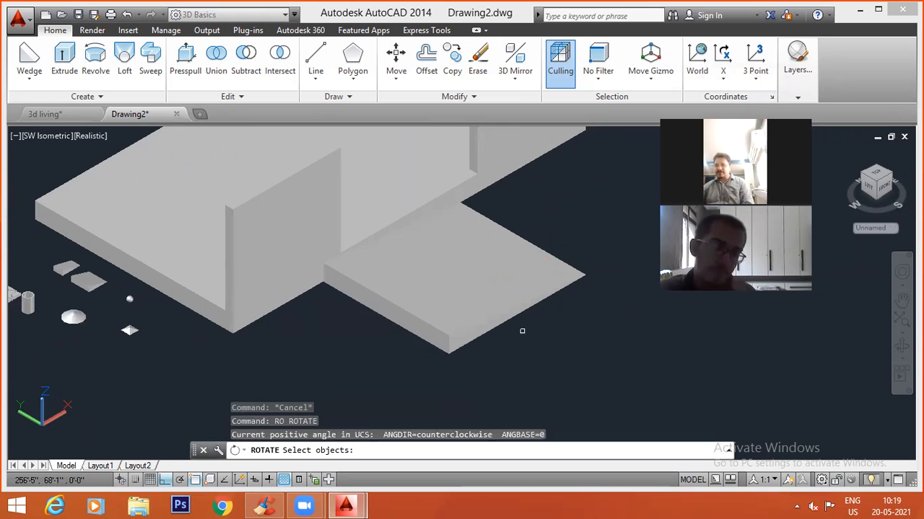
{"action": "left_click", "coordinate": [511, 309]}
{"action": "key", "text": "Return"}
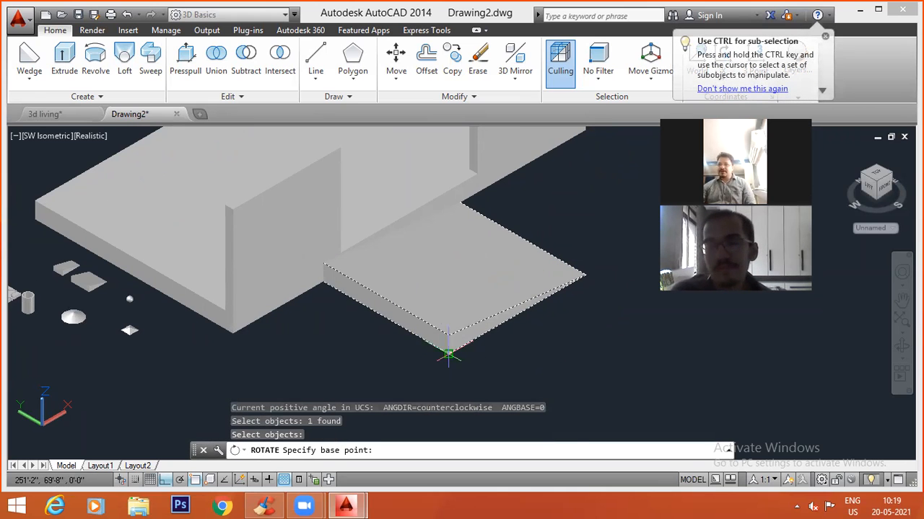
{"action": "left_click", "coordinate": [448, 354]}
{"action": "left_click", "coordinate": [622, 401]}
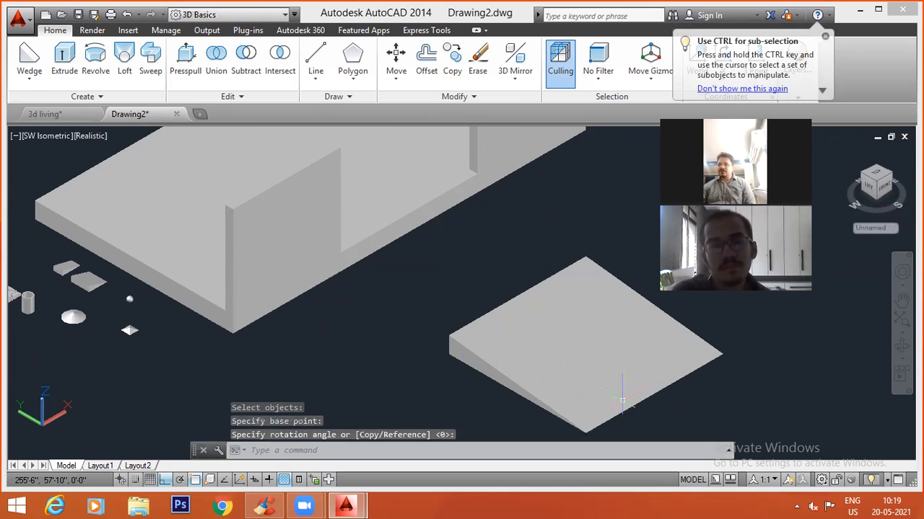
Move the wedge by its tall end's bottom corner to the slab's bottom edge at the first wall's inner corner.
{"action": "type", "text": "m"}
{"action": "key", "text": "Return"}
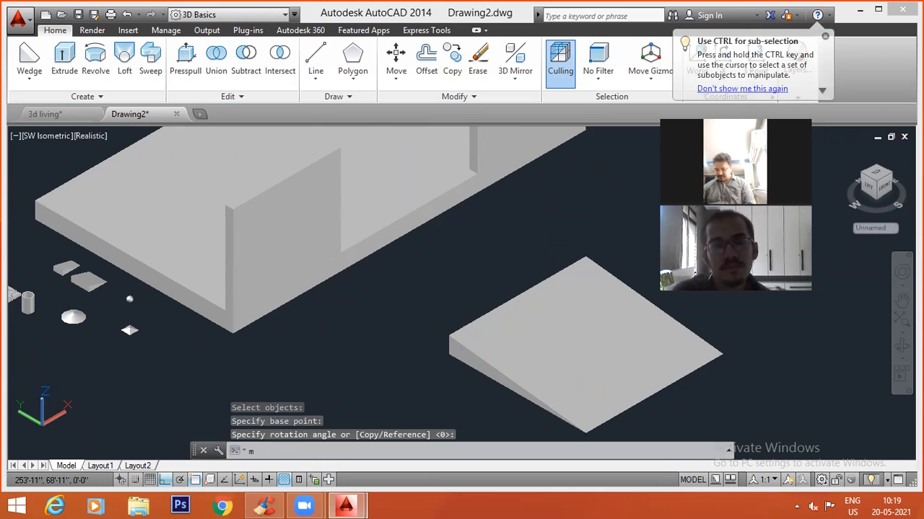
{"action": "left_click", "coordinate": [456, 357]}
{"action": "key", "text": "Return"}
{"action": "left_click", "coordinate": [448, 354]}
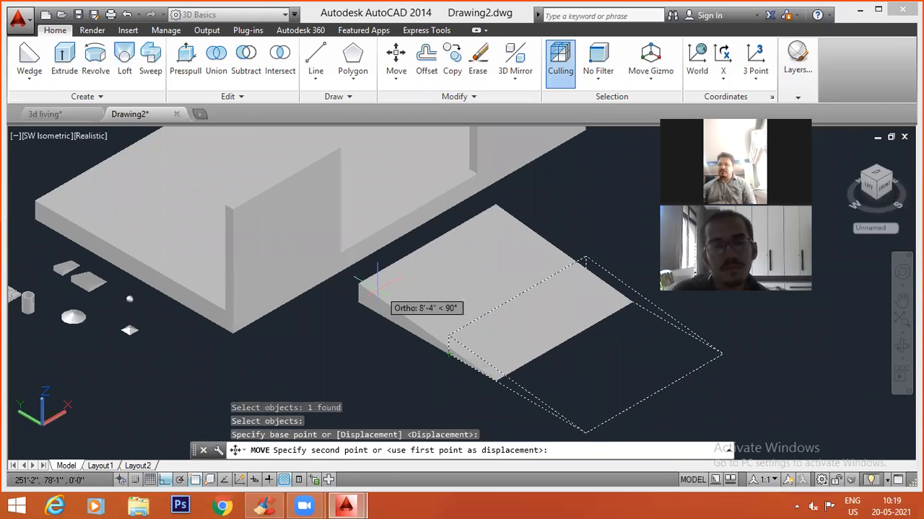
{"action": "left_click", "coordinate": [344, 268]}
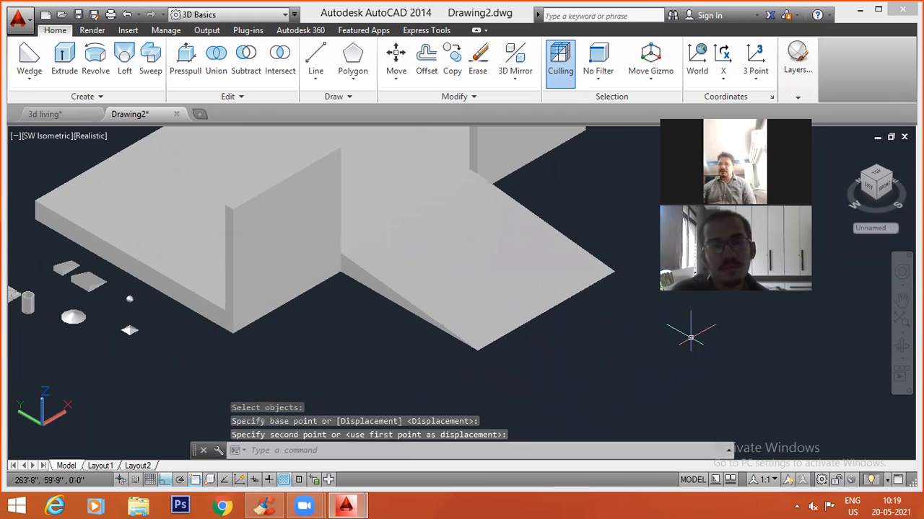
Examine the ramp's slope and its fit against the slab and between the walls from several angles.
{"action": "scroll", "coordinate": [689, 334], "scroll_direction": "down", "scroll_amount": 4}
{"action": "key", "text": "Escape"}
{"action": "middle_click_drag", "start_coordinate": [615, 306], "coordinate": [521, 316], "text": "shift"}
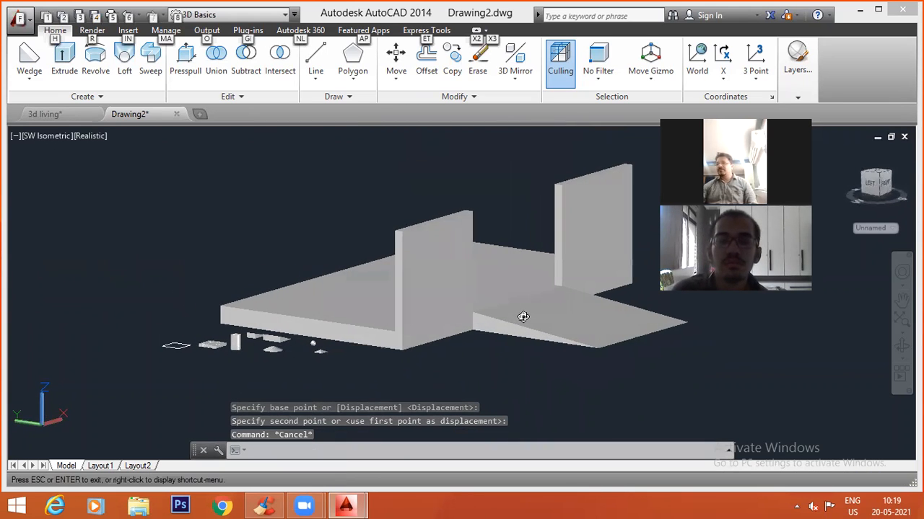
{"action": "scroll", "coordinate": [495, 303], "scroll_direction": "up", "scroll_amount": 3}
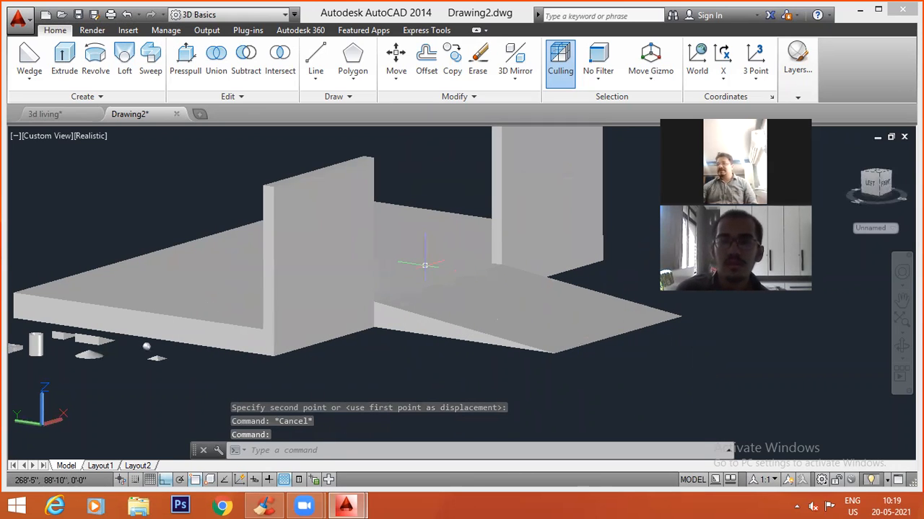
{"action": "middle_click_drag", "start_coordinate": [421, 318], "coordinate": [383, 334]}
{"action": "scroll", "coordinate": [354, 299], "scroll_direction": "down", "scroll_amount": 2}
{"action": "scroll", "coordinate": [311, 299], "scroll_direction": "up", "scroll_amount": 3}
{"action": "scroll", "coordinate": [309, 299], "scroll_direction": "down", "scroll_amount": 2}
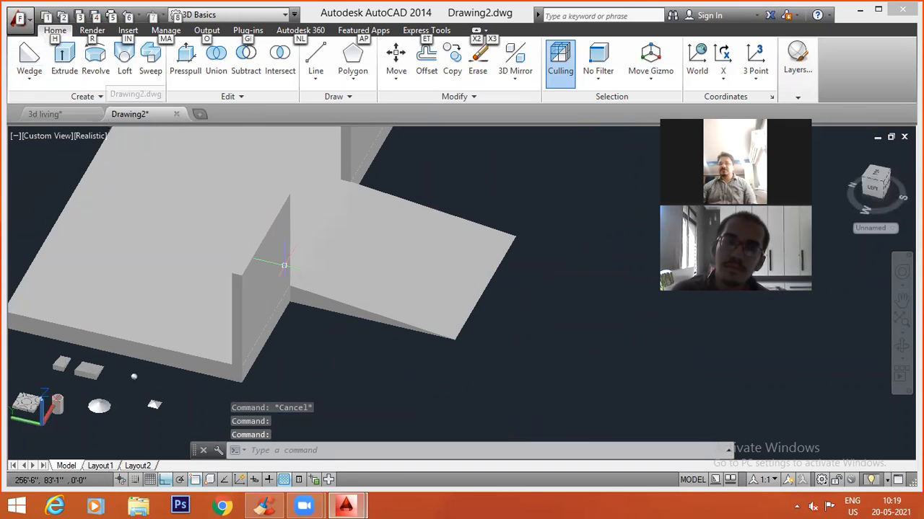
{"action": "middle_click_drag", "start_coordinate": [288, 360], "coordinate": [277, 324], "text": "shift"}
{"action": "scroll", "coordinate": [442, 296], "scroll_direction": "up", "scroll_amount": 2}
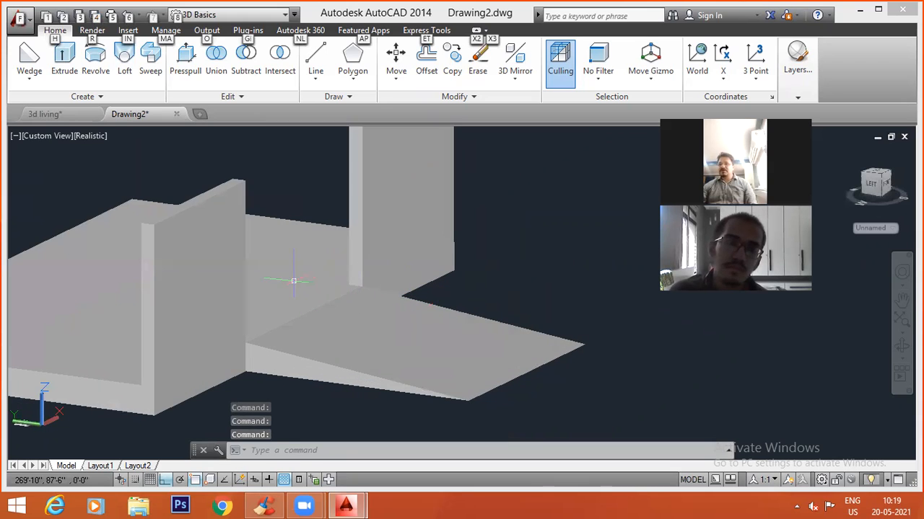
{"action": "scroll", "coordinate": [348, 301], "scroll_direction": "down", "scroll_amount": 4}
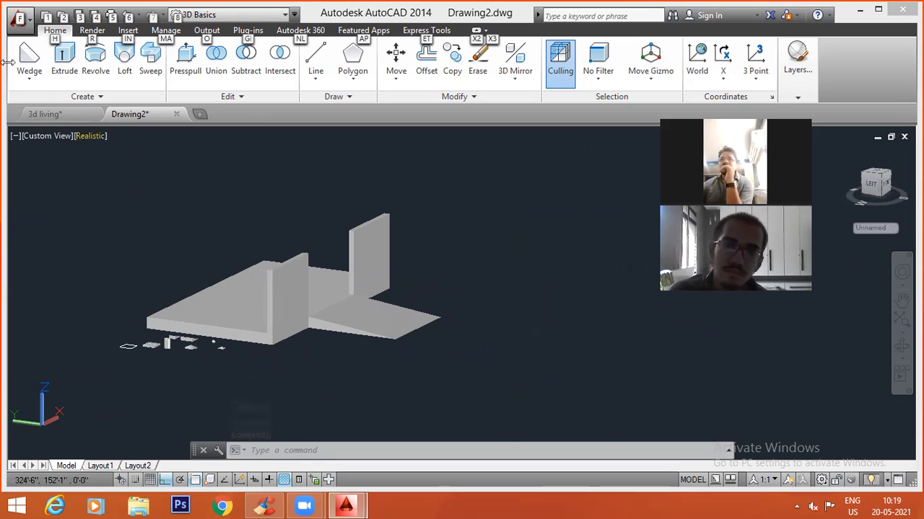
{"action": "left_click", "coordinate": [23, 84]}
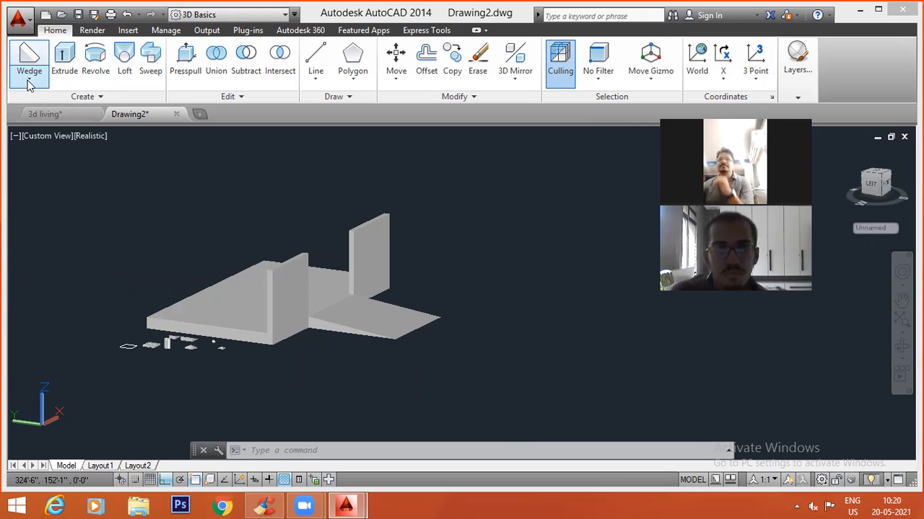
{"action": "left_click", "coordinate": [29, 85]}
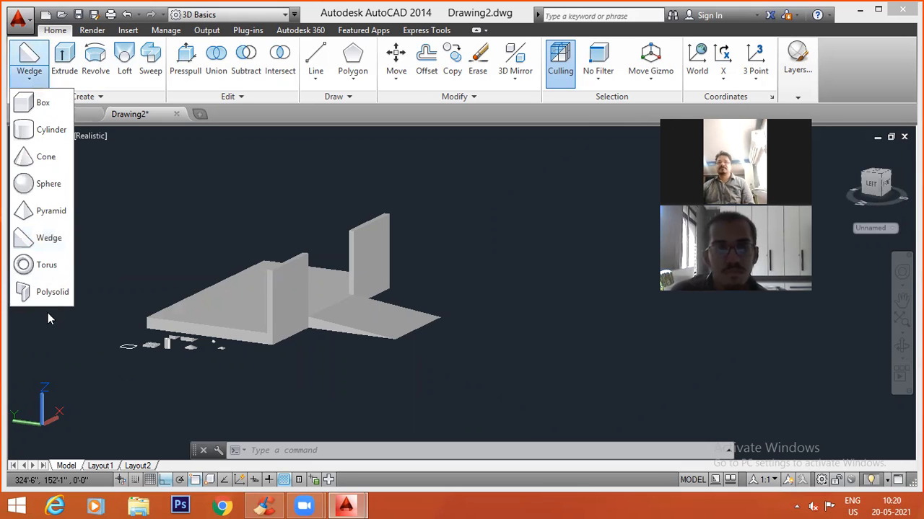
{"action": "left_click", "coordinate": [46, 265]}
{"action": "left_click", "coordinate": [603, 352]}
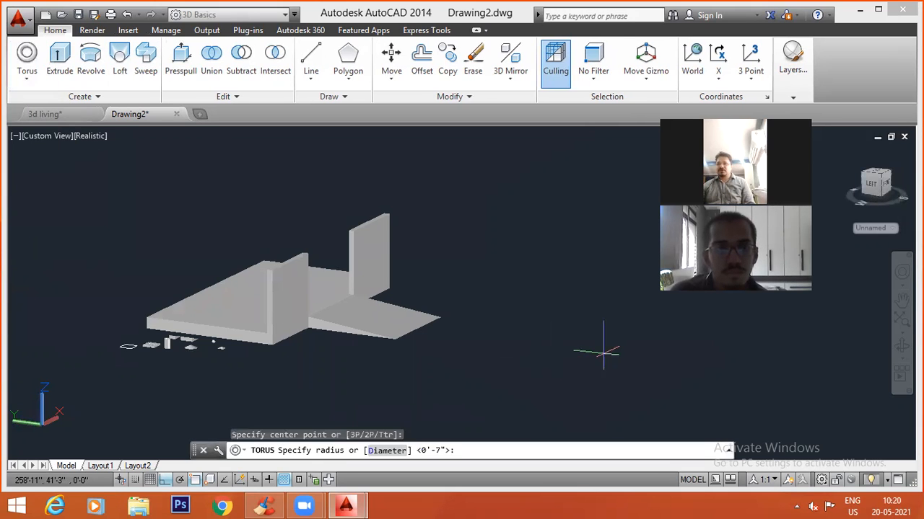
{"action": "key", "text": "Escape"}
{"action": "key", "text": "Escape"}
{"action": "key", "text": "Escape"}
Restore the SW Isometric view and shift the model aside to leave empty space next to the ramp.
{"action": "left_click", "coordinate": [36, 137]}
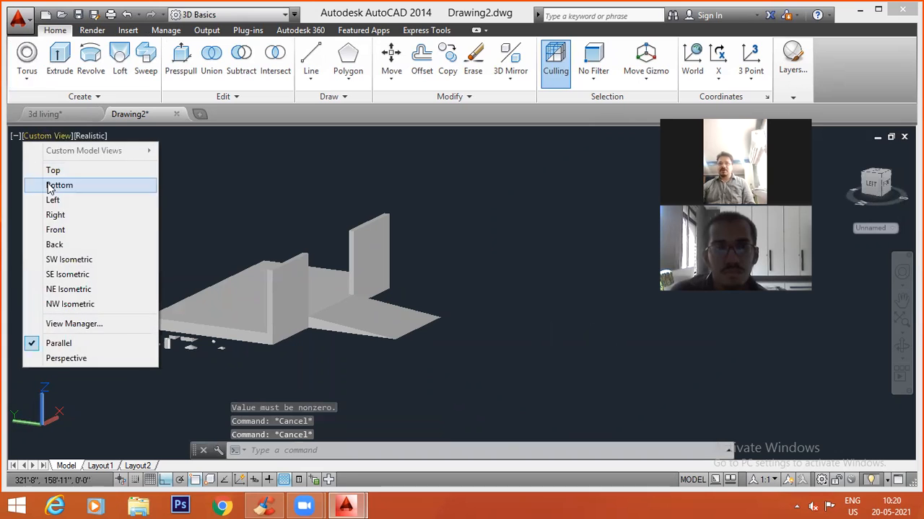
{"action": "left_click", "coordinate": [68, 259]}
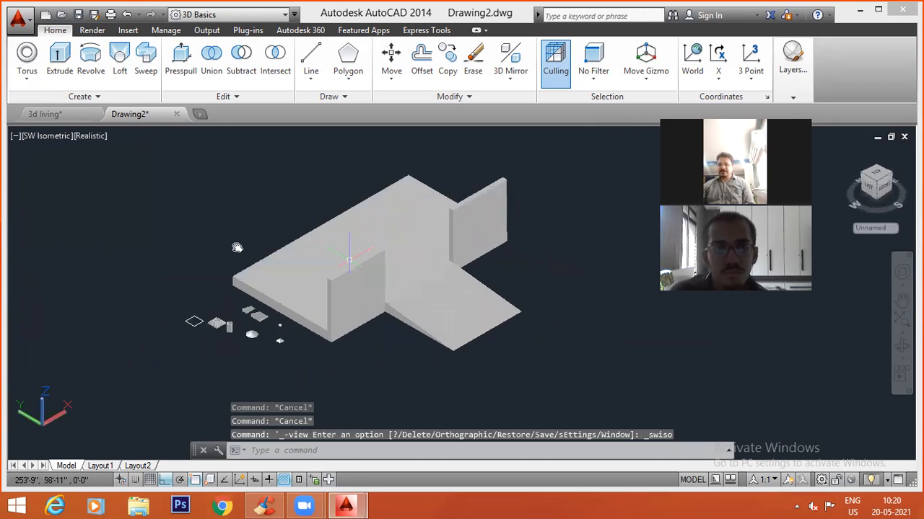
{"action": "middle_click_drag", "start_coordinate": [237, 247], "coordinate": [48, 218]}
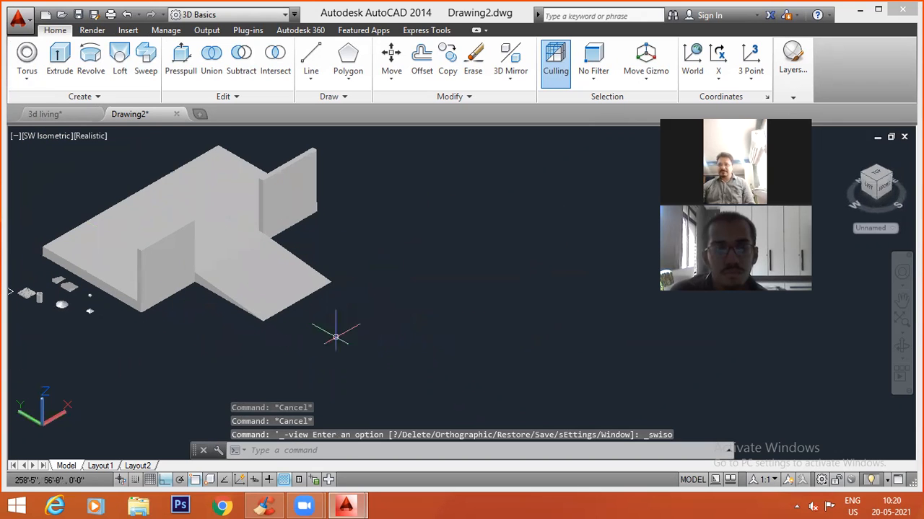
Create a trial torus with a radius of about 11' in the empty space beside the ramp and erase it.
{"action": "left_click", "coordinate": [32, 78]}
{"action": "left_click", "coordinate": [493, 297]}
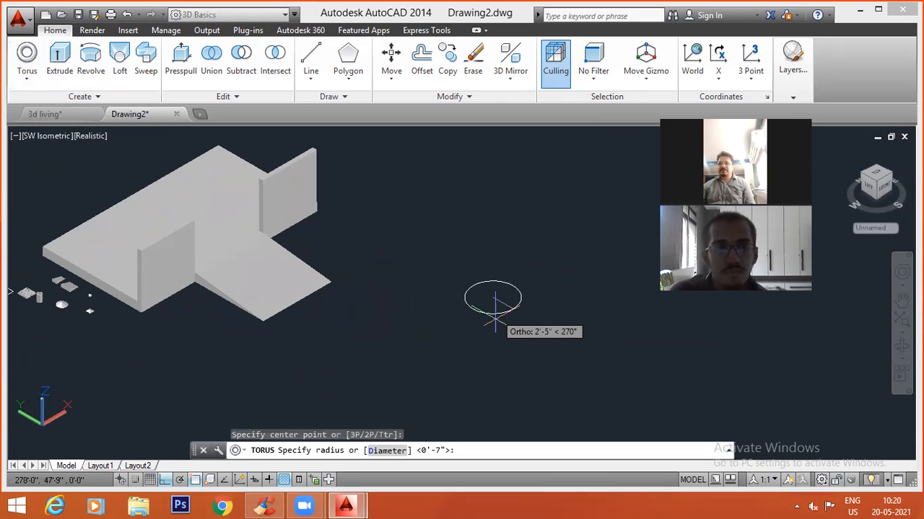
{"action": "left_click", "coordinate": [525, 344]}
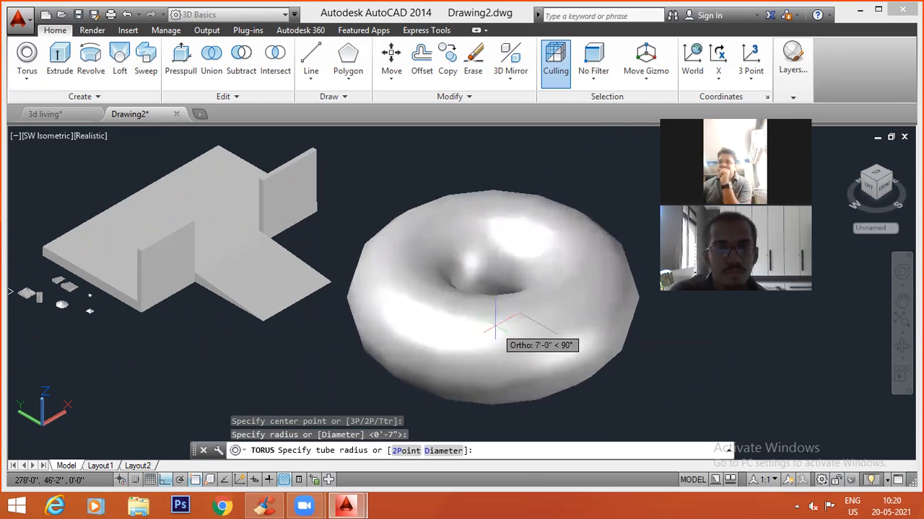
{"action": "left_click", "coordinate": [503, 336]}
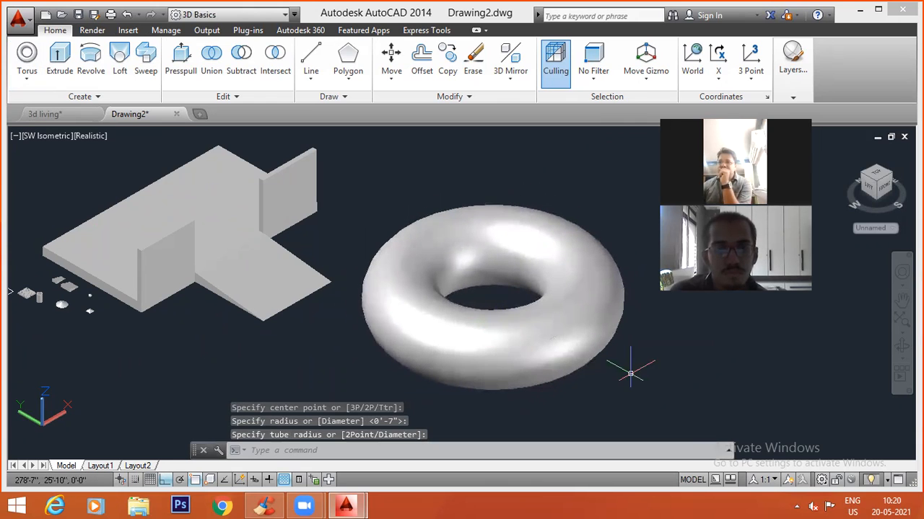
{"action": "left_click", "coordinate": [586, 354]}
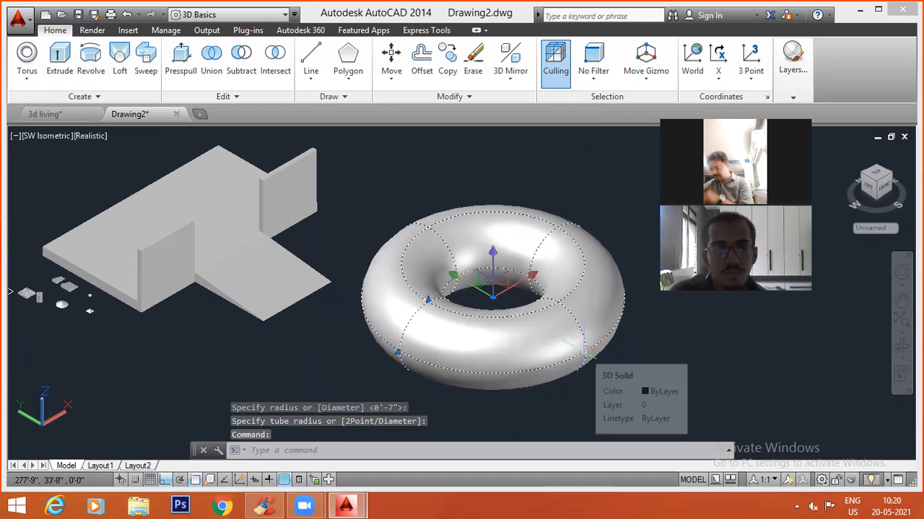
{"action": "key", "text": "Delete"}
{"action": "left_click", "coordinate": [27, 79]}
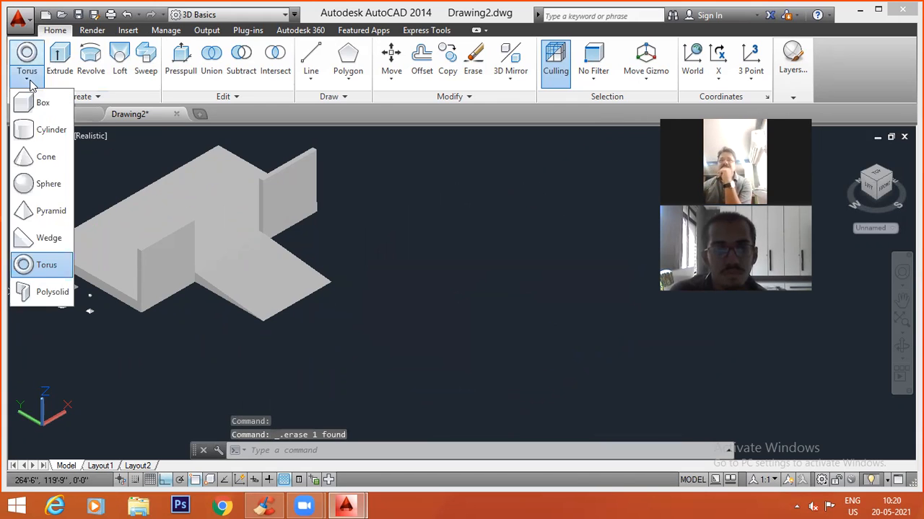
{"action": "left_click", "coordinate": [51, 294]}
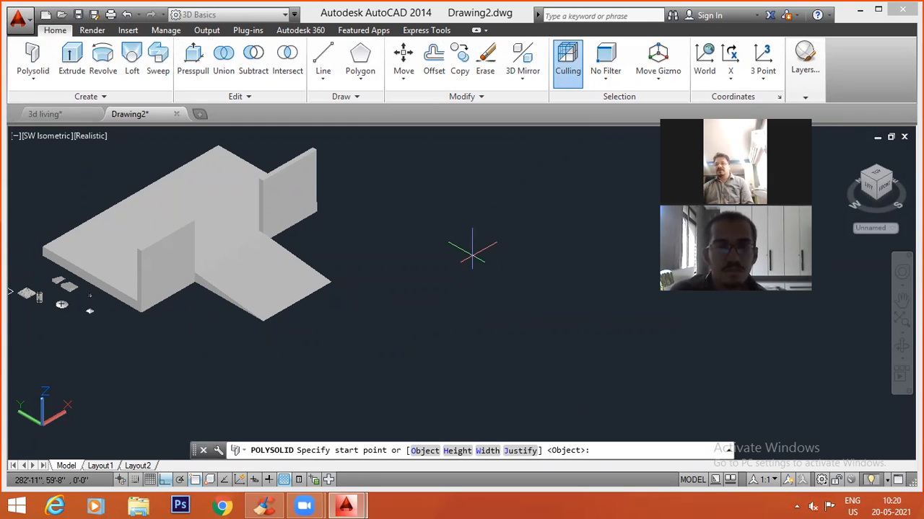
{"action": "key", "text": "Escape"}
{"action": "key", "text": "Escape"}
{"action": "key", "text": "Escape"}
Start a polysolid in the empty space beside the model and set its height to 10'.
{"action": "scroll", "coordinate": [350, 287], "scroll_direction": "down", "scroll_amount": 5}
{"action": "scroll", "coordinate": [426, 293], "scroll_direction": "up", "scroll_amount": 1}
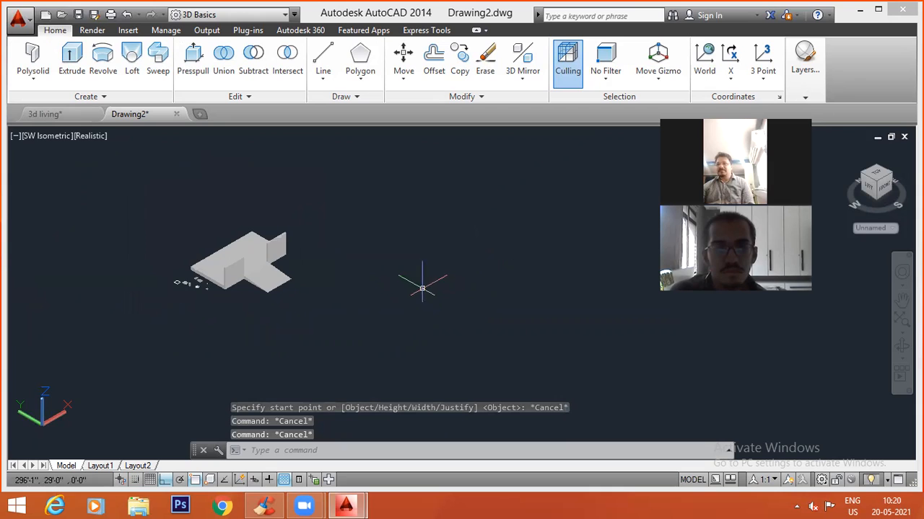
{"action": "scroll", "coordinate": [481, 350], "scroll_direction": "up", "scroll_amount": 3}
{"action": "scroll", "coordinate": [480, 356], "scroll_direction": "down", "scroll_amount": 4}
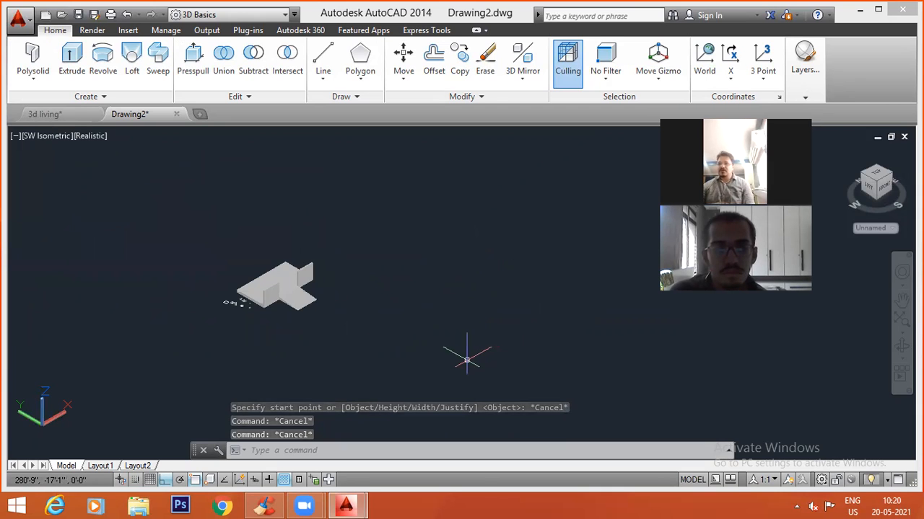
{"action": "scroll", "coordinate": [476, 353], "scroll_direction": "up", "scroll_amount": 1}
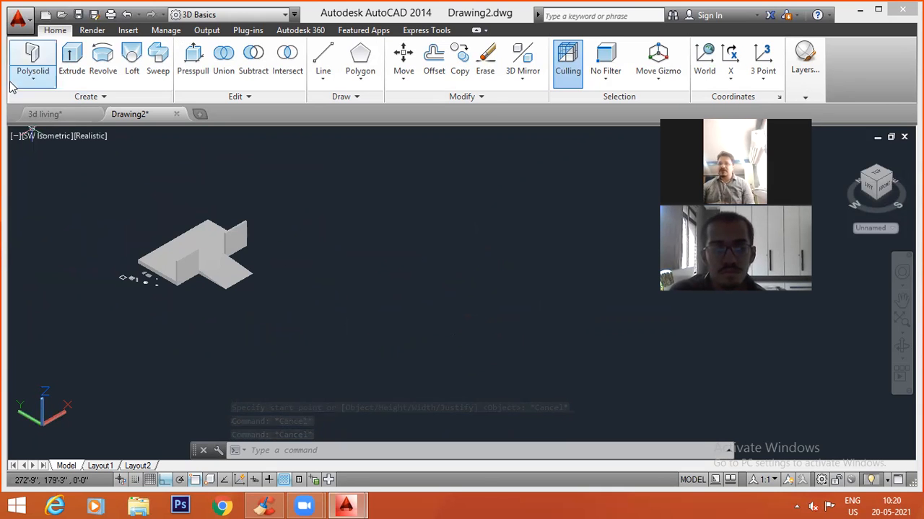
{"action": "left_click", "coordinate": [32, 59]}
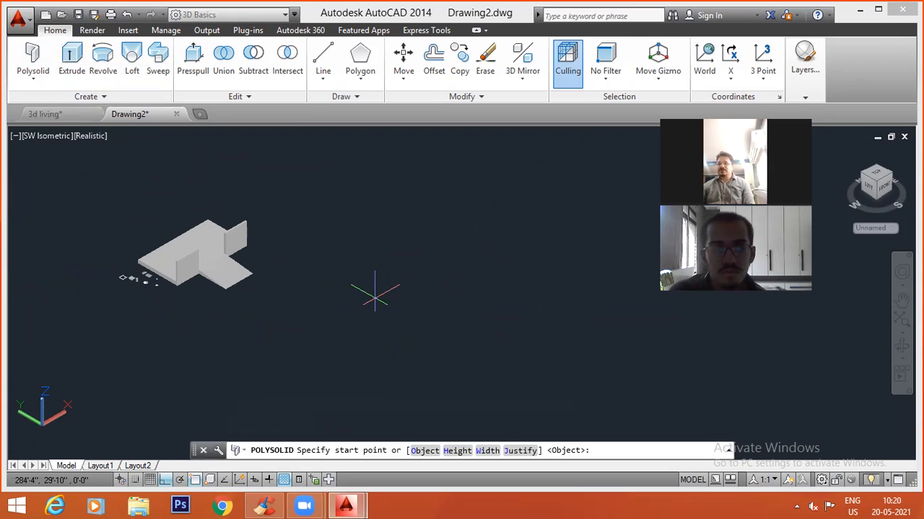
{"action": "key", "text": "Return"}
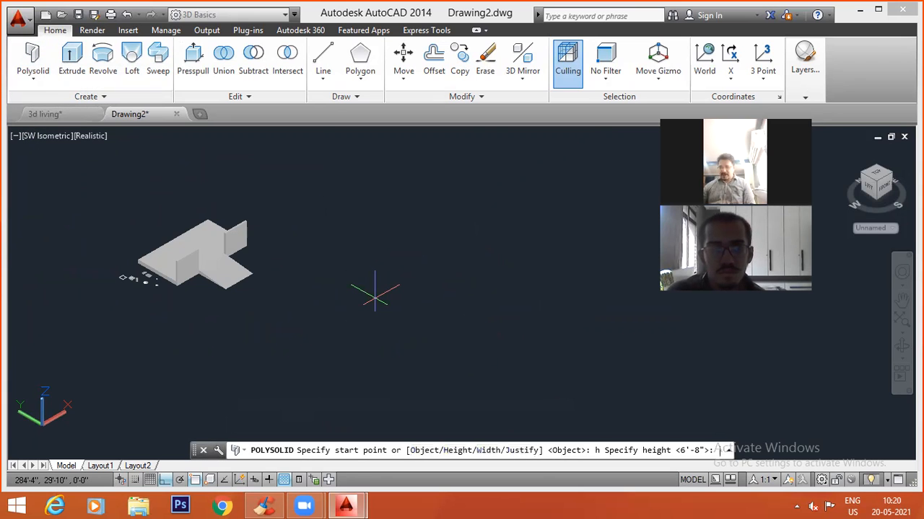
{"action": "type", "text": "10'"}
{"action": "key", "text": "Return"}
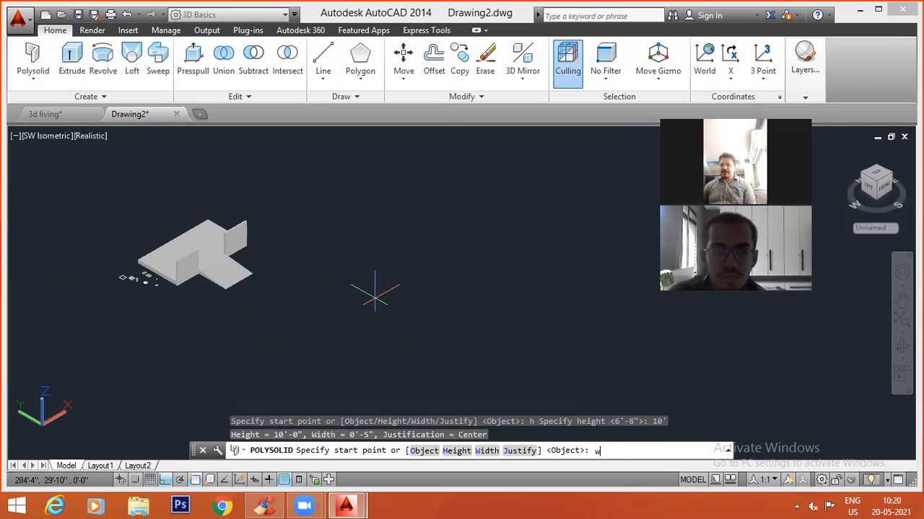
Set the polysolid's width to 6" and its justification to Center.
{"action": "key", "text": "Return"}
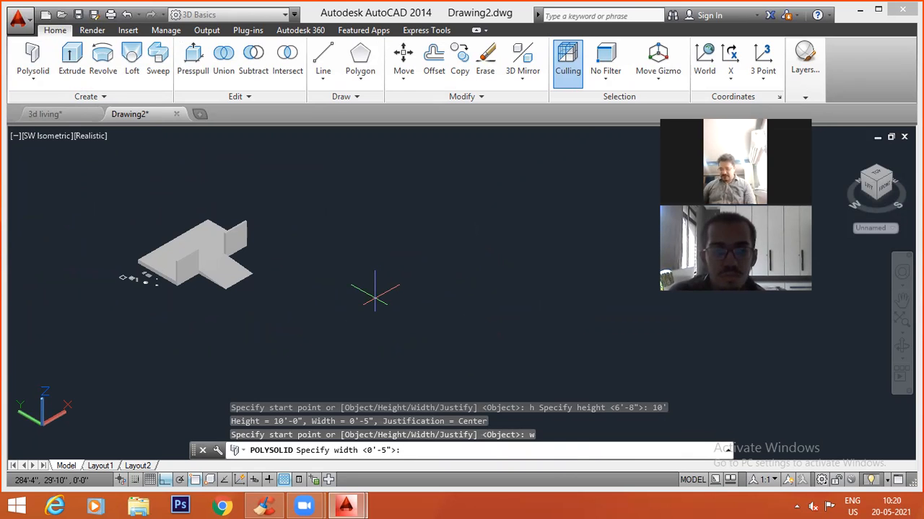
{"action": "key", "text": "Return"}
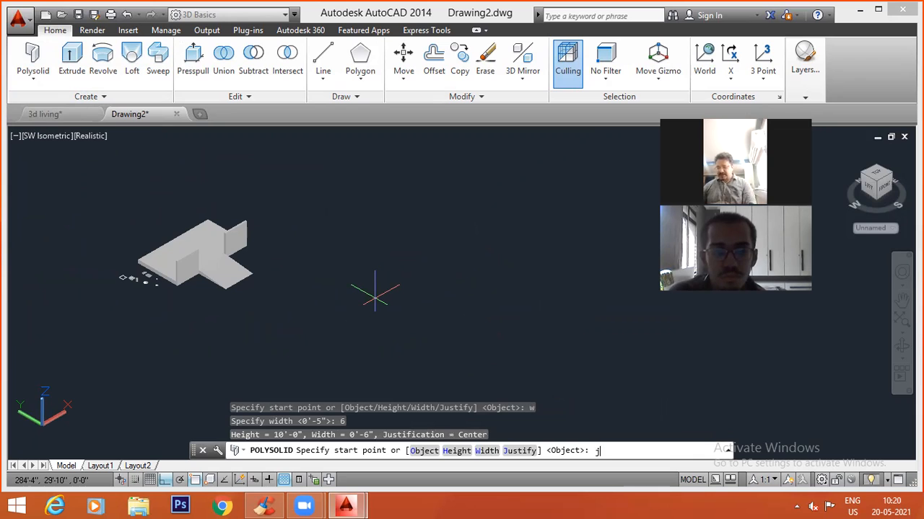
{"action": "key", "text": "Return"}
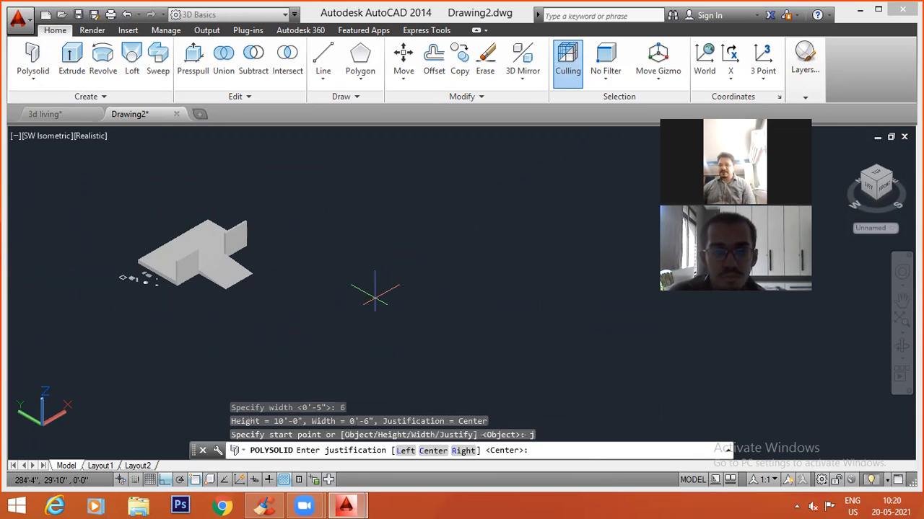
{"action": "type", "text": "c"}
{"action": "key", "text": "Return"}
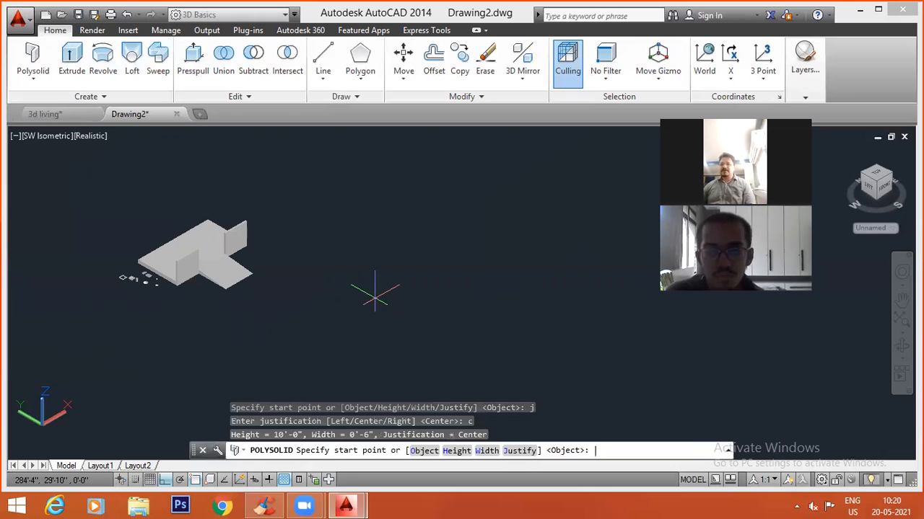
Draw the polysolid's first three wall segments in the empty space: 12' at 0°, 10' at 270° and 12'6" at 0°.
{"action": "left_click", "coordinate": [434, 338]}
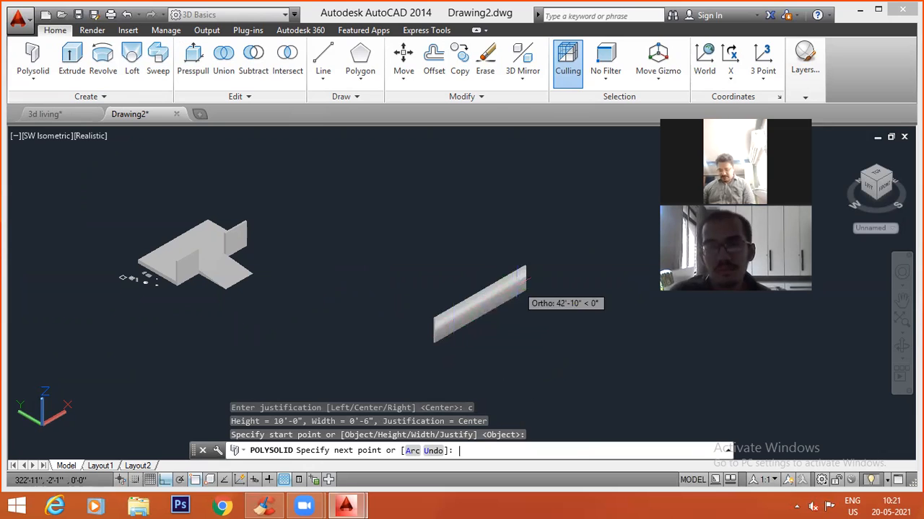
{"action": "type", "text": "12'"}
{"action": "key", "text": "Return"}
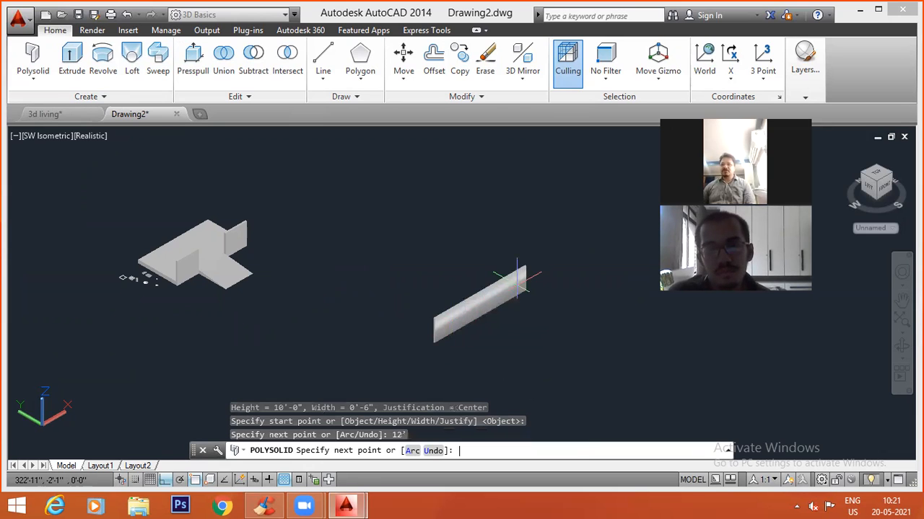
{"action": "type", "text": "1"}
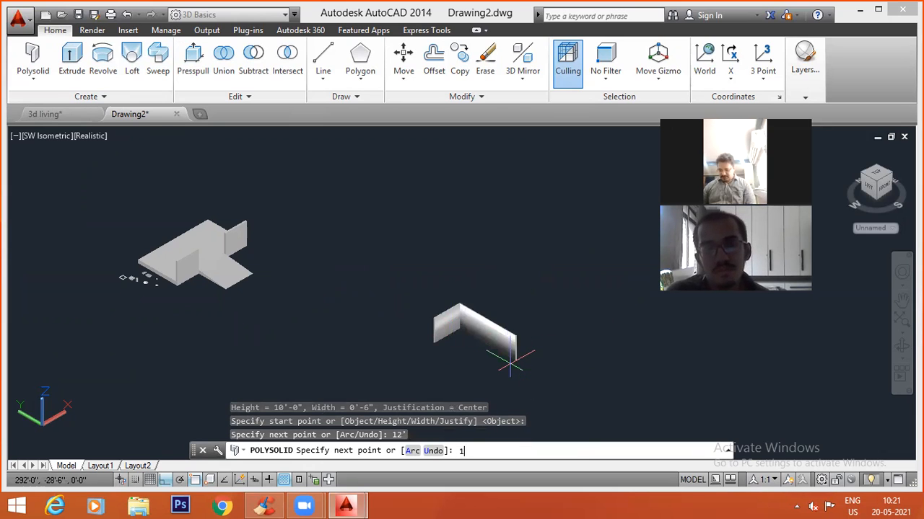
{"action": "type", "text": "0'"}
{"action": "key", "text": "Return"}
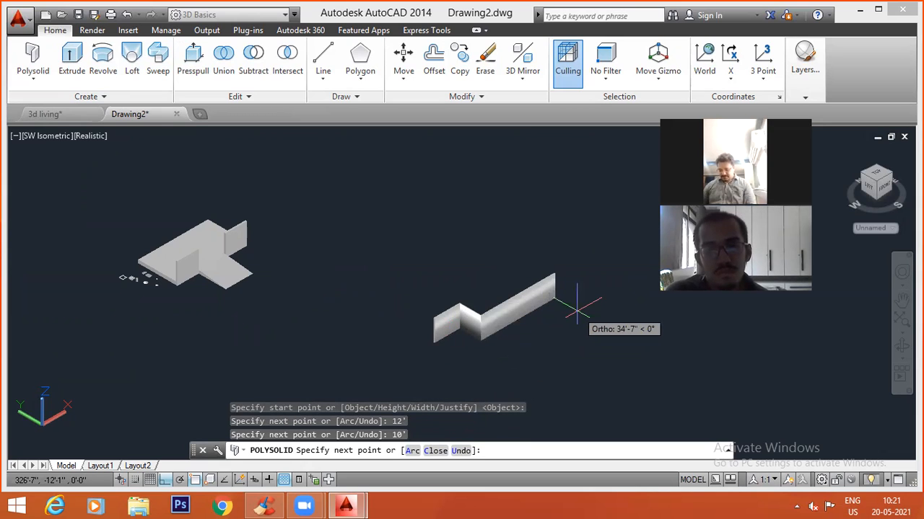
{"action": "type", "text": "12"}
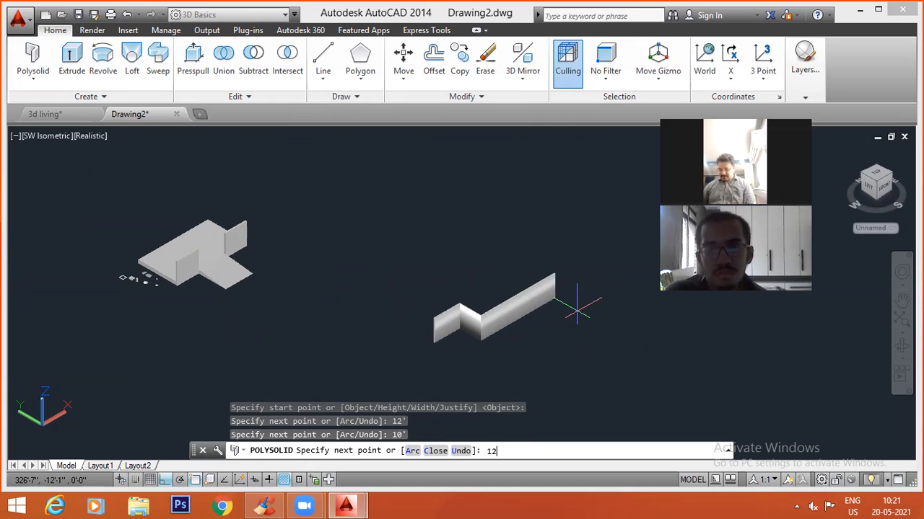
{"action": "type", "text": "'6"}
{"action": "key", "text": "Return"}
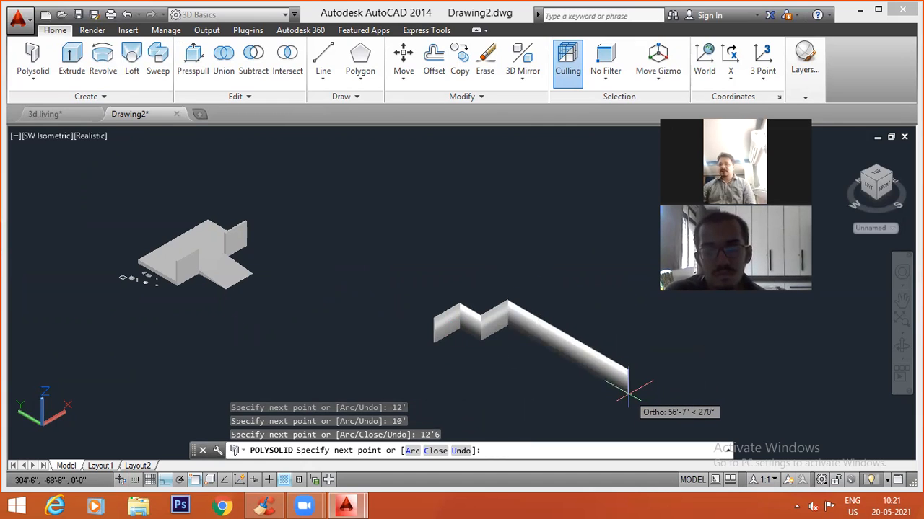
Continue the polysolid wall with segments of 10' at 270°, 12'6" at 180° and 5' at 270°.
{"action": "type", "text": "10"}
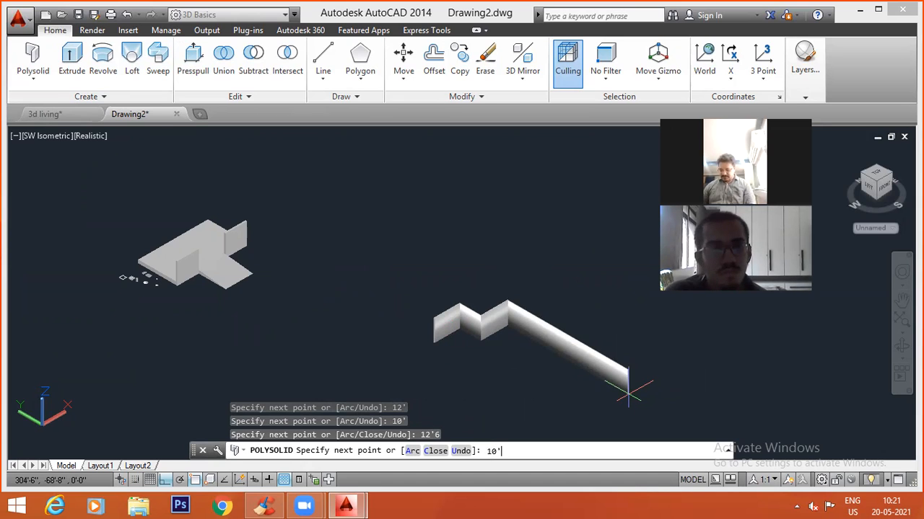
{"action": "key", "text": "Return"}
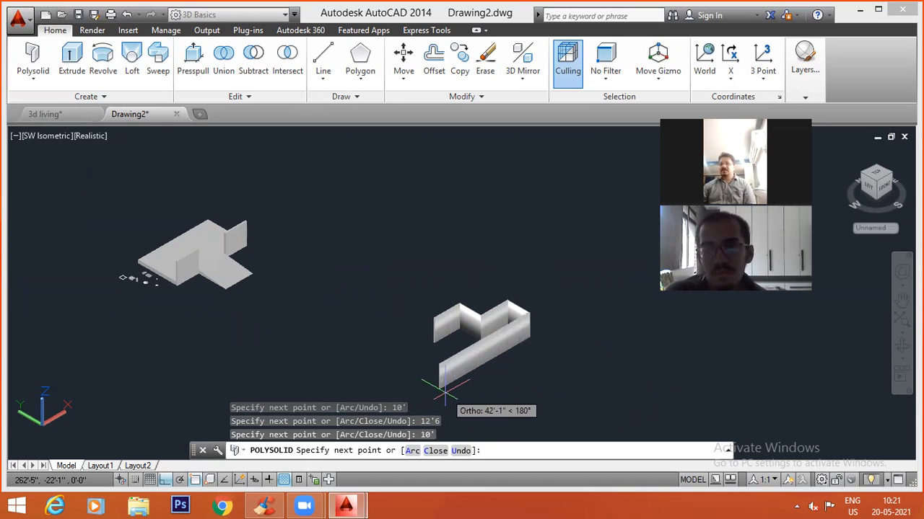
{"action": "type", "text": "12'"}
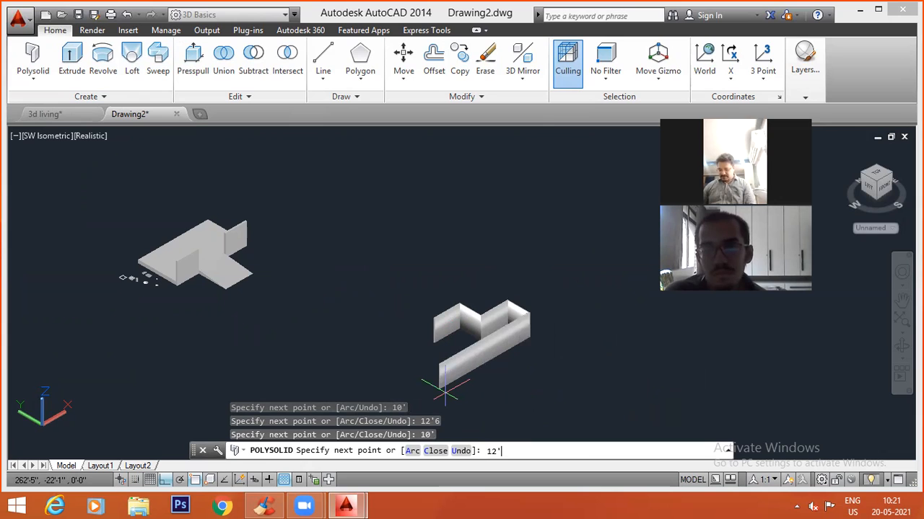
{"action": "type", "text": "6"}
{"action": "key", "text": "Return"}
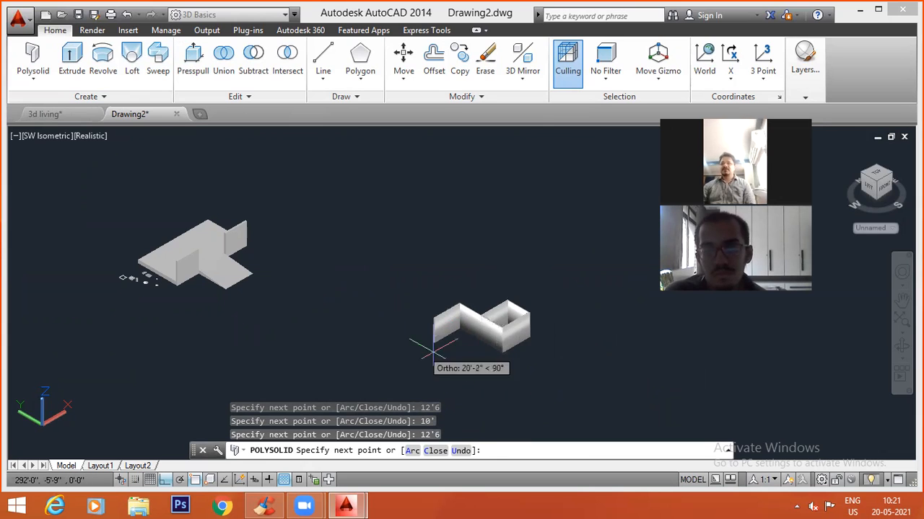
{"action": "type", "text": "5'"}
{"action": "key", "text": "Return"}
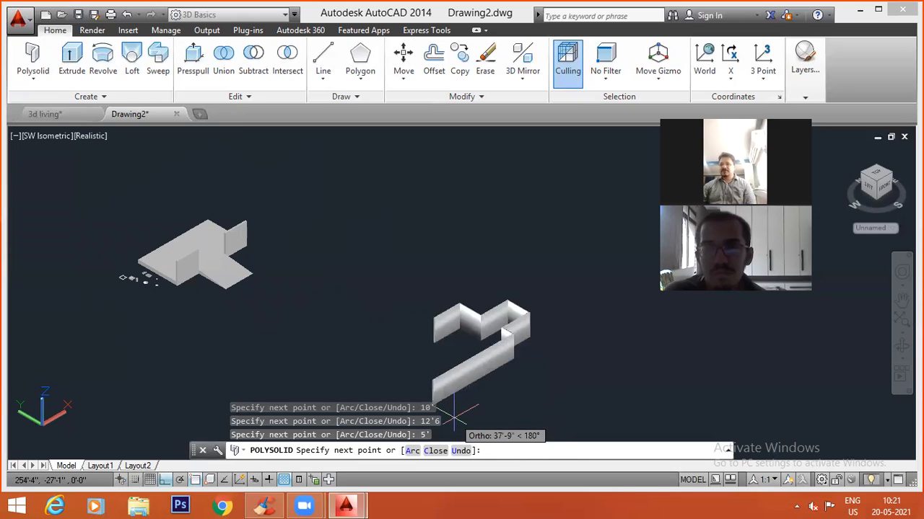
Add a 12' segment at 180° and close the polysolid wall back to its start point.
{"action": "scroll", "coordinate": [459, 410], "scroll_direction": "up", "scroll_amount": 1}
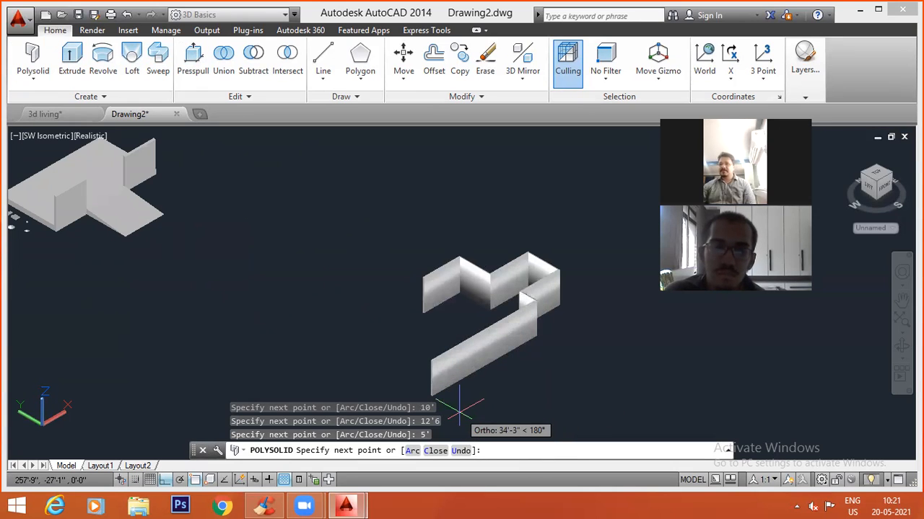
{"action": "type", "text": "12'"}
{"action": "key", "text": "Return"}
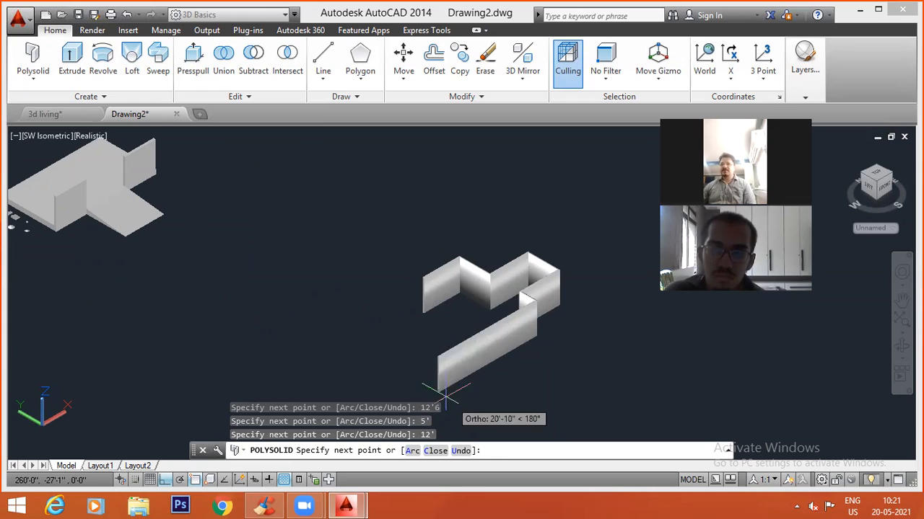
{"action": "type", "text": "c"}
{"action": "key", "text": "Return"}
{"action": "scroll", "coordinate": [459, 302], "scroll_direction": "up", "scroll_amount": 5}
{"action": "key", "text": "Escape"}
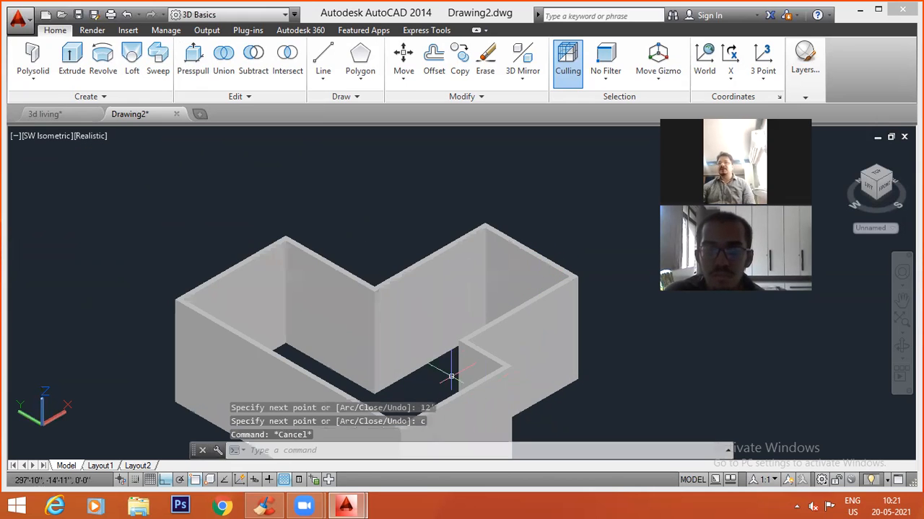
Examine the closed polysolid wall's corners and thickness from the opposite side.
{"action": "scroll", "coordinate": [451, 254], "scroll_direction": "down", "scroll_amount": 2}
{"action": "middle_click_drag", "start_coordinate": [438, 262], "coordinate": [264, 264], "text": "shift"}
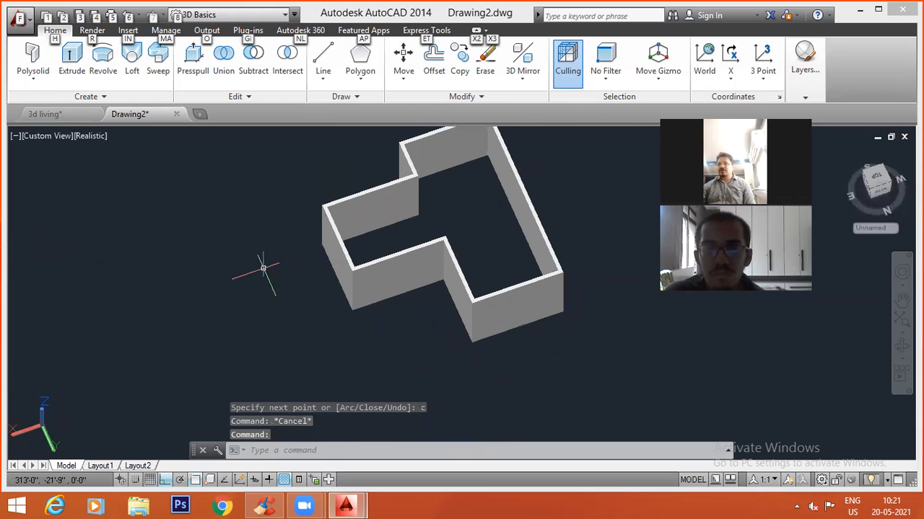
{"action": "scroll", "coordinate": [423, 233], "scroll_direction": "up", "scroll_amount": 3}
{"action": "key", "text": "Escape"}
{"action": "key", "text": "Escape"}
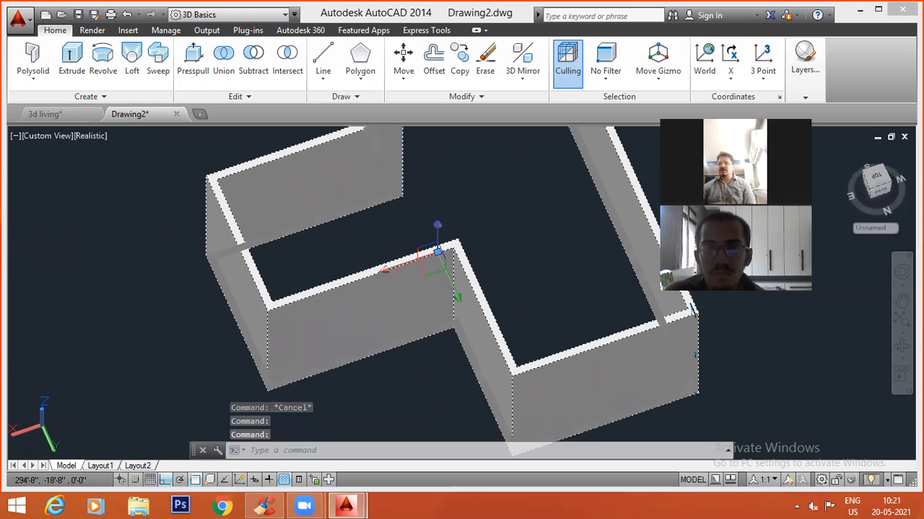
{"action": "scroll", "coordinate": [330, 274], "scroll_direction": "down", "scroll_amount": 3}
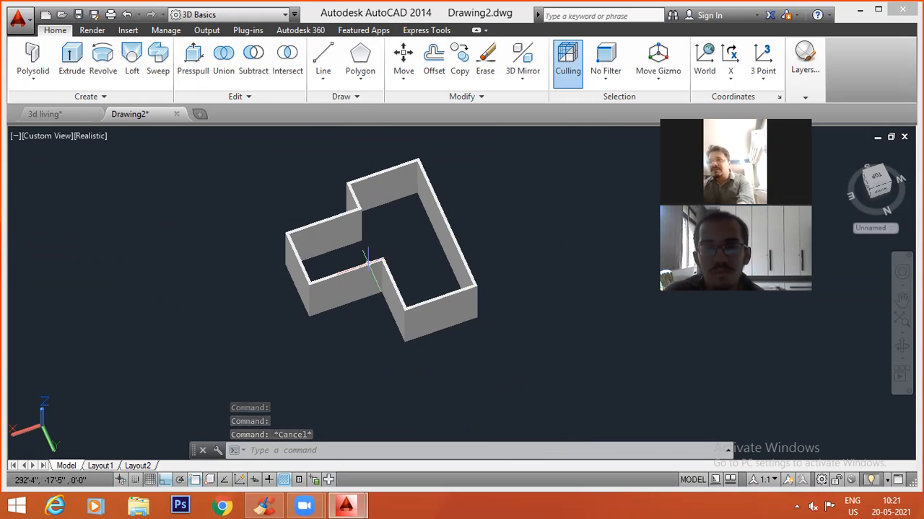
Select the polysolid wall and review the available solid editing tools, including Subtract and Chamfer Edge.
{"action": "left_click", "coordinate": [353, 274]}
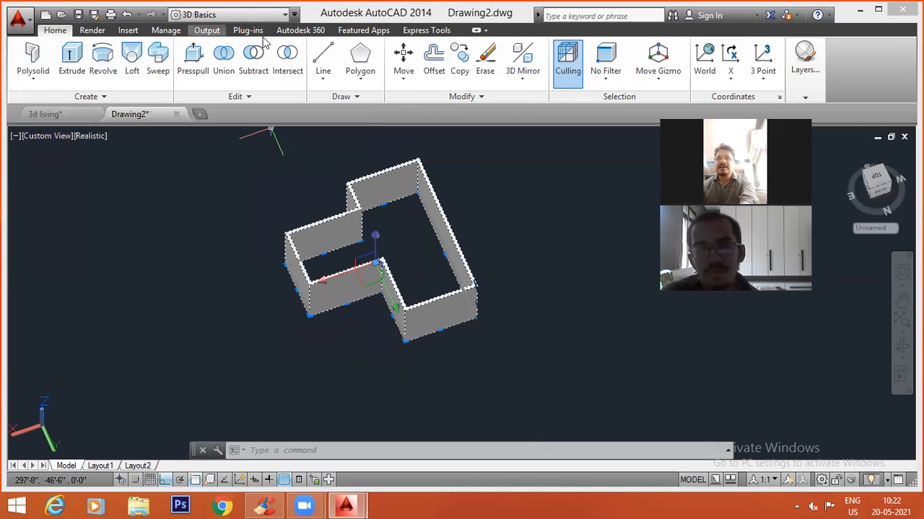
{"action": "right_click", "coordinate": [843, 67]}
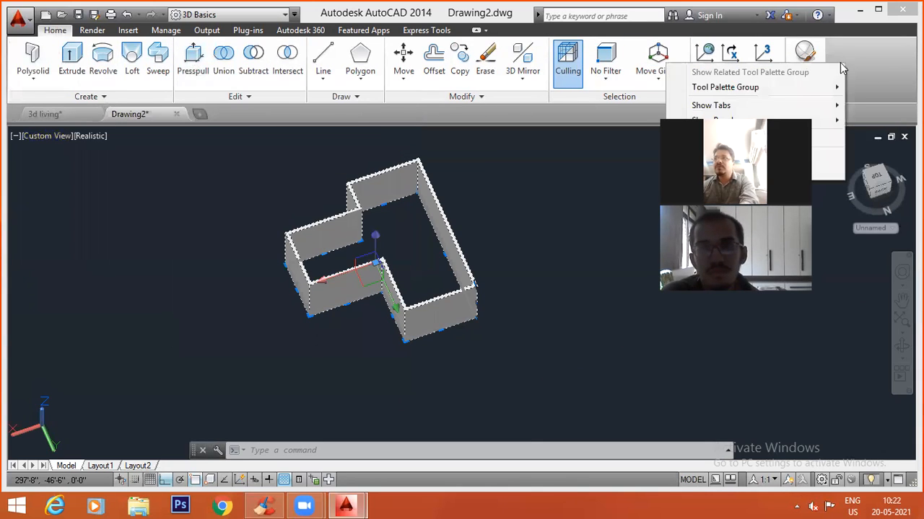
{"action": "left_click", "coordinate": [292, 31]}
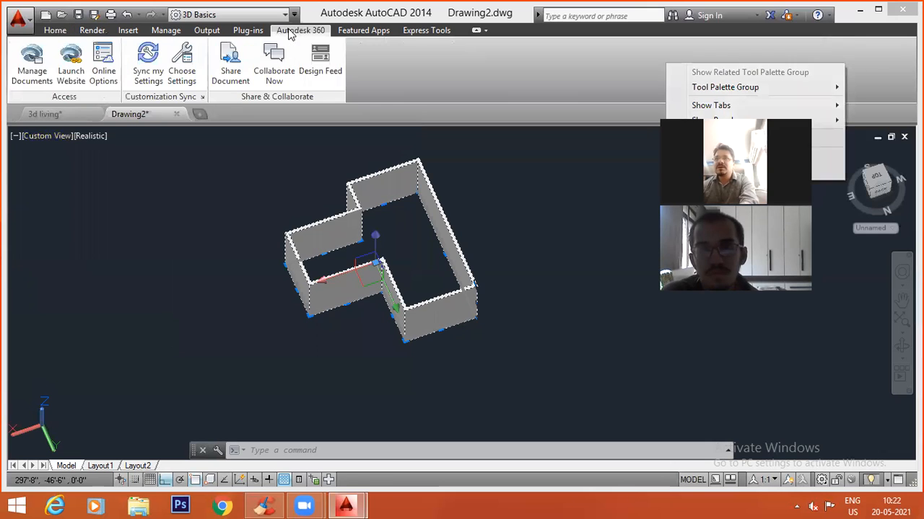
{"action": "left_click", "coordinate": [58, 32]}
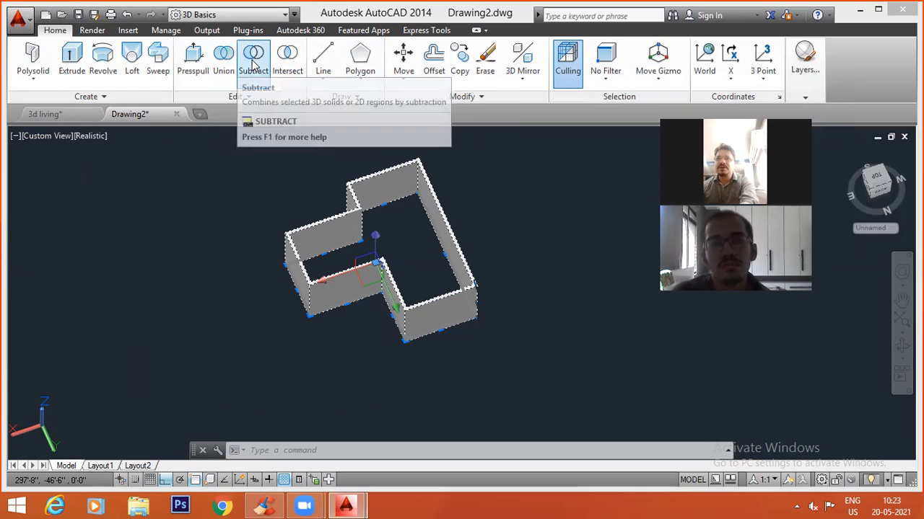
{"action": "left_click", "coordinate": [251, 98]}
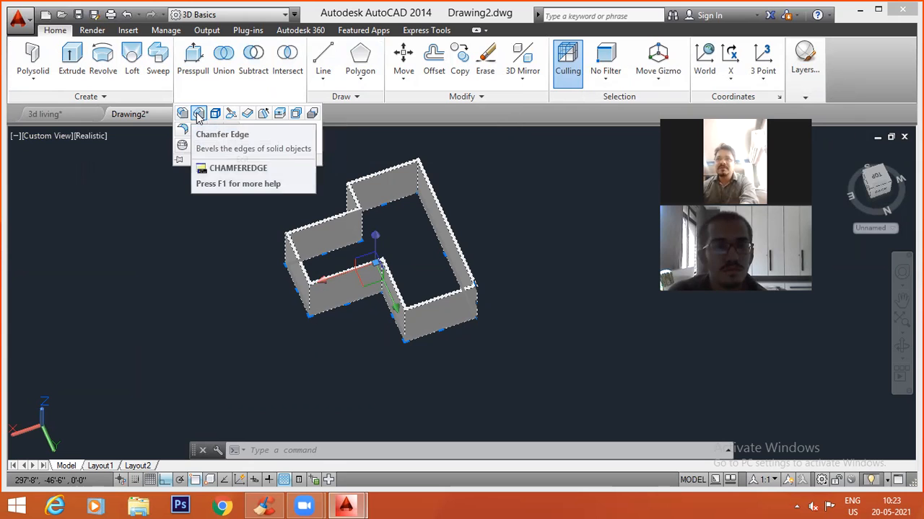
{"action": "key", "text": "Escape"}
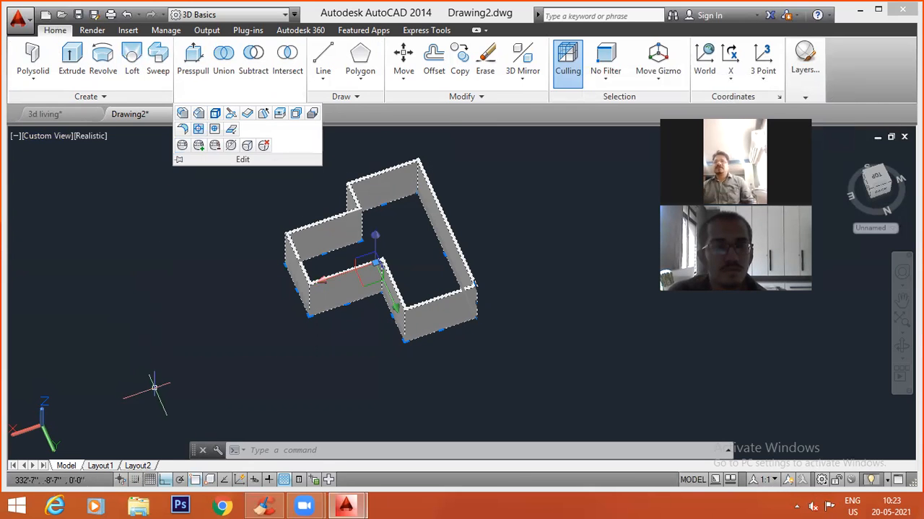
Deselect the polysolid wall and bring the slab, ramp and small sample solids into view.
{"action": "key", "text": "Escape"}
{"action": "key", "text": "Escape"}
{"action": "scroll", "coordinate": [426, 252], "scroll_direction": "down", "scroll_amount": 6}
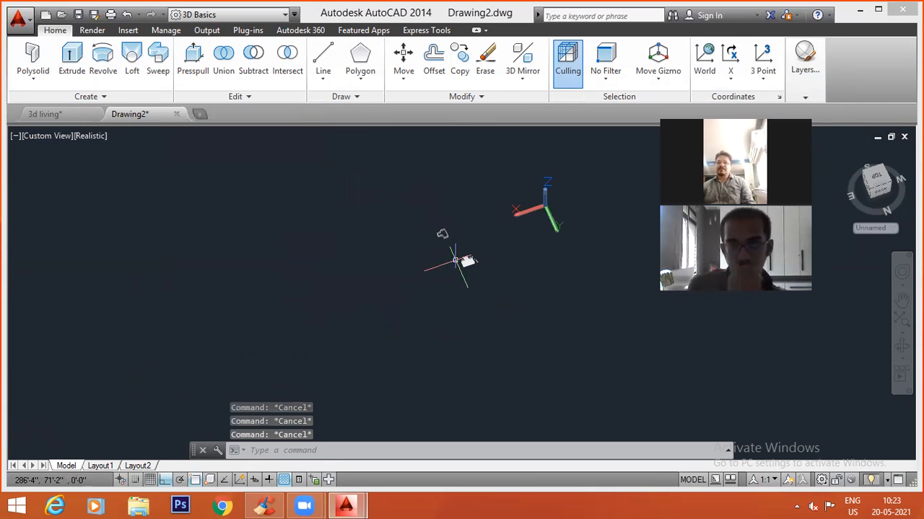
{"action": "scroll", "coordinate": [479, 261], "scroll_direction": "up", "scroll_amount": 8}
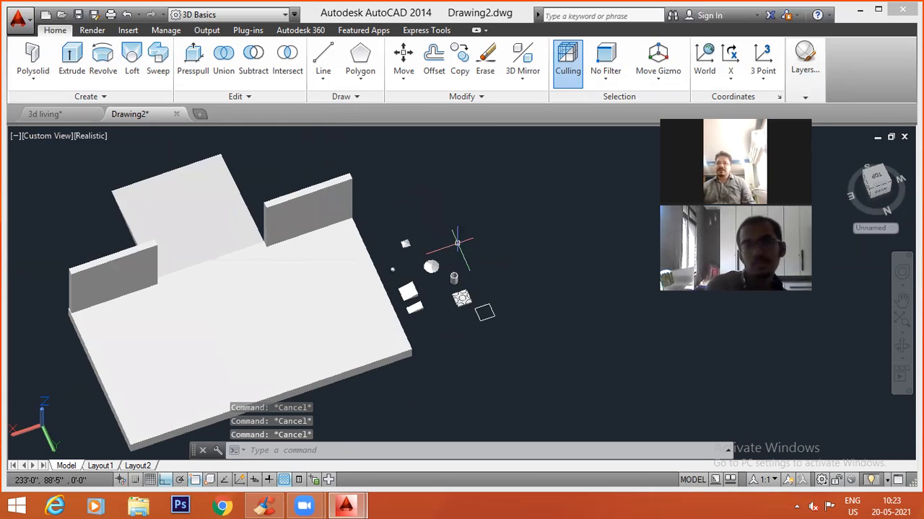
Fillet the nearer wall panel's long top edge on the slab side with a 3-inch radius.
{"action": "scroll", "coordinate": [456, 296], "scroll_direction": "up", "scroll_amount": 2}
{"action": "middle_click_drag", "start_coordinate": [448, 336], "coordinate": [652, 196], "text": "shift"}
{"action": "scroll", "coordinate": [450, 282], "scroll_direction": "down", "scroll_amount": 3}
{"action": "middle_click_drag", "start_coordinate": [301, 363], "coordinate": [412, 334], "text": "shift"}
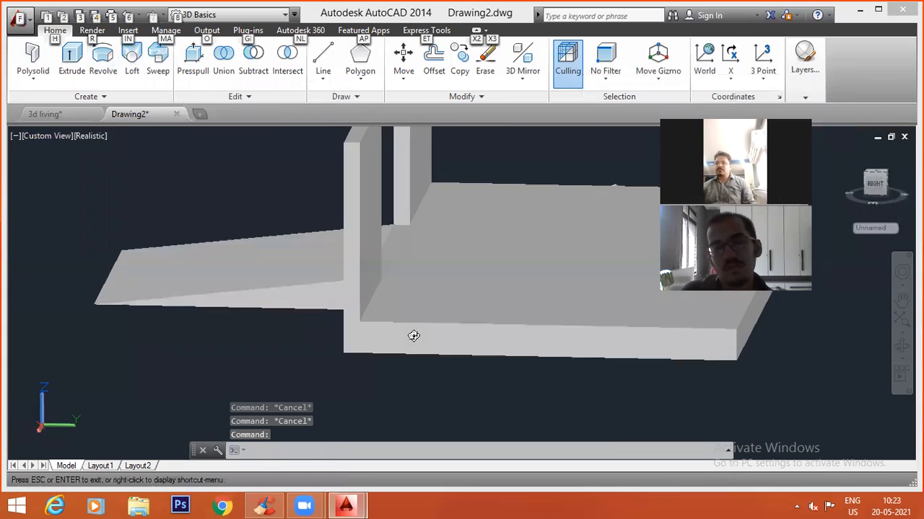
{"action": "scroll", "coordinate": [369, 351], "scroll_direction": "down", "scroll_amount": 4}
{"action": "scroll", "coordinate": [339, 234], "scroll_direction": "up", "scroll_amount": 5}
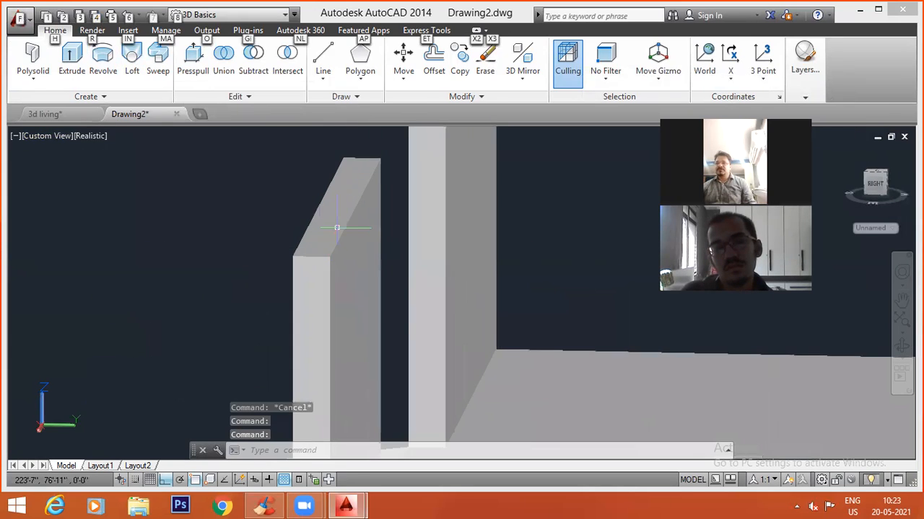
{"action": "middle_click_drag", "start_coordinate": [345, 273], "coordinate": [267, 303]}
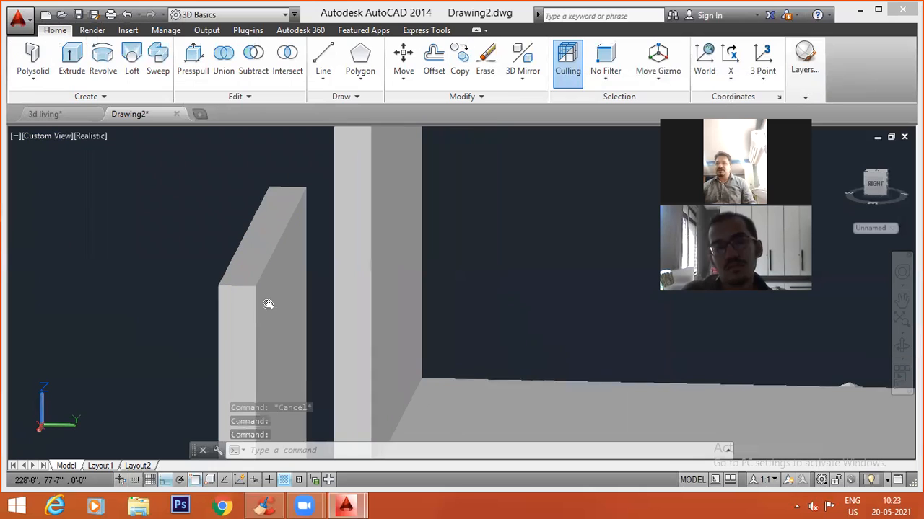
{"action": "type", "text": "f"}
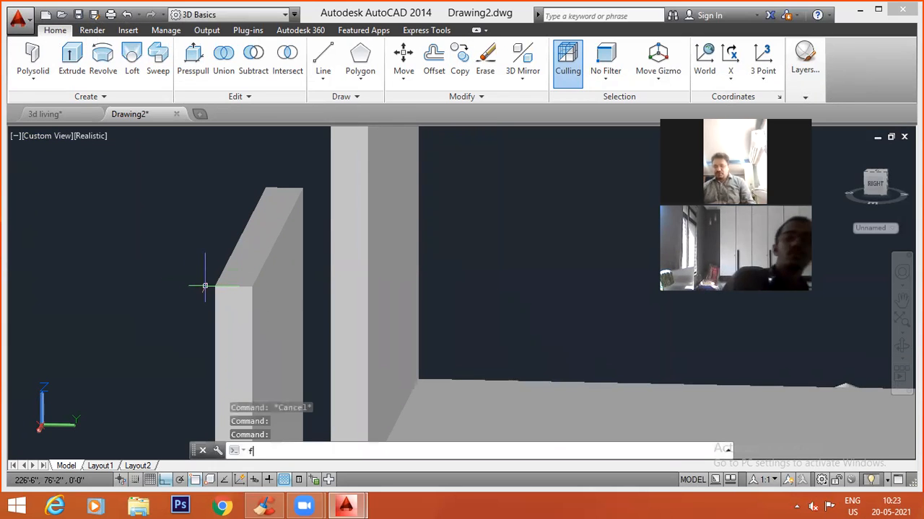
{"action": "key", "text": "Return"}
{"action": "type", "text": "r"}
{"action": "key", "text": "Return"}
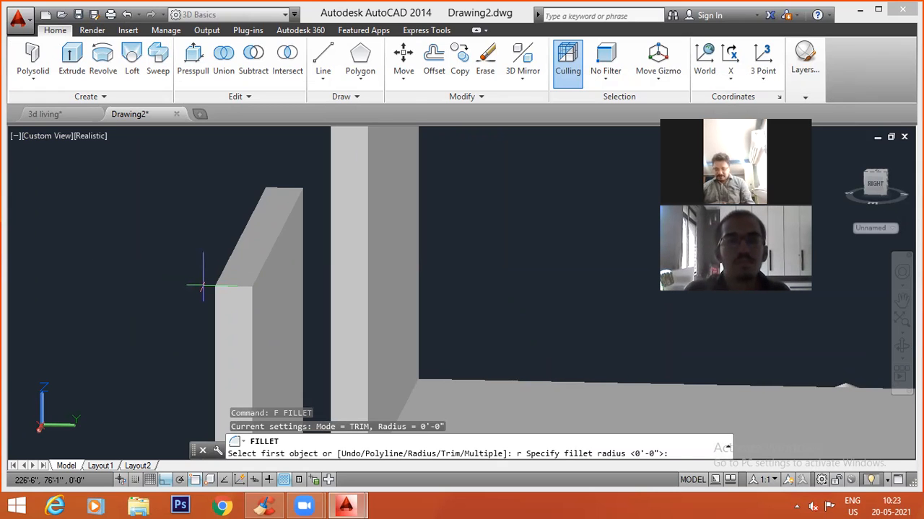
{"action": "type", "text": "3"}
{"action": "key", "text": "Return"}
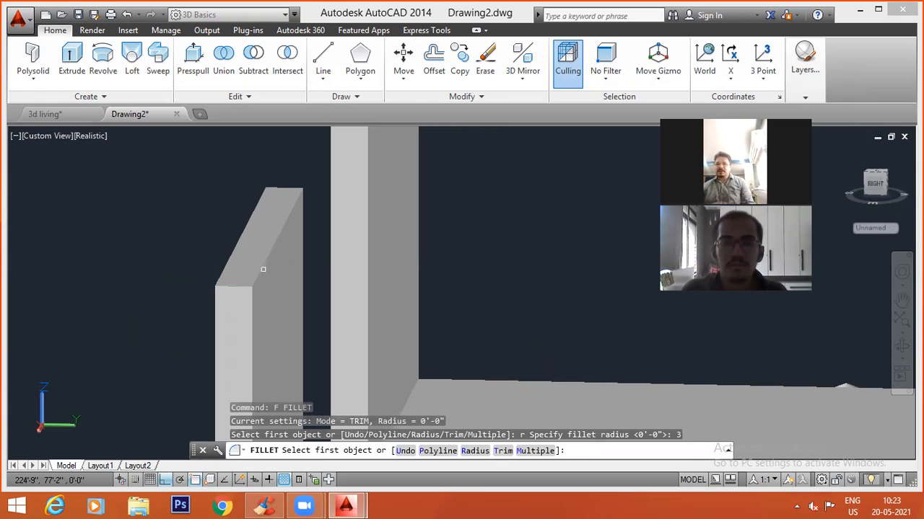
{"action": "left_click", "coordinate": [263, 270]}
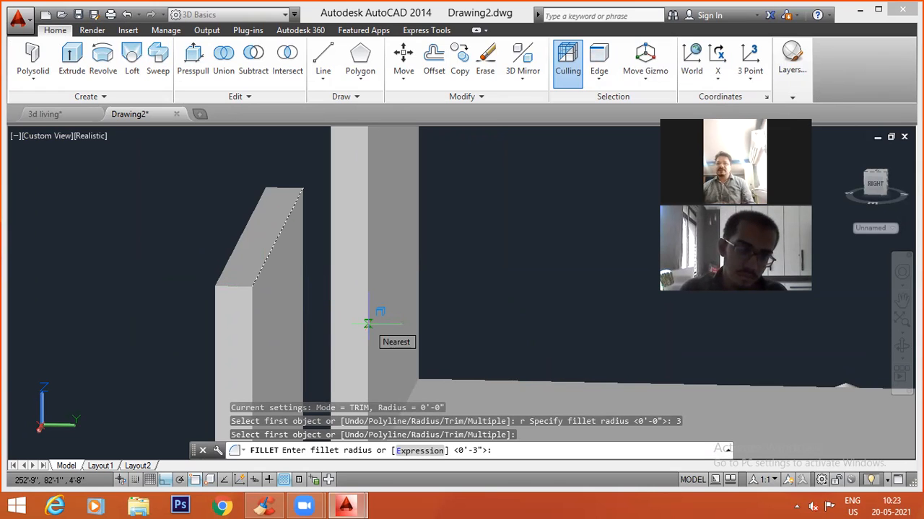
{"action": "key", "text": "Return"}
{"action": "key", "text": "Return"}
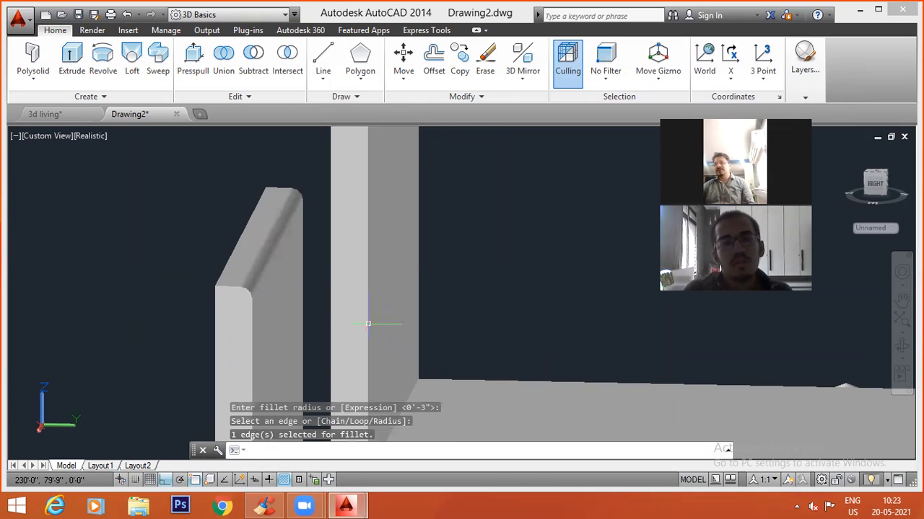
Round the opposite long top edge of the same wall panel, on the ramp side, with a 3-inch fillet.
{"action": "scroll", "coordinate": [301, 305], "scroll_direction": "down", "scroll_amount": 2}
{"action": "scroll", "coordinate": [255, 280], "scroll_direction": "up", "scroll_amount": 3}
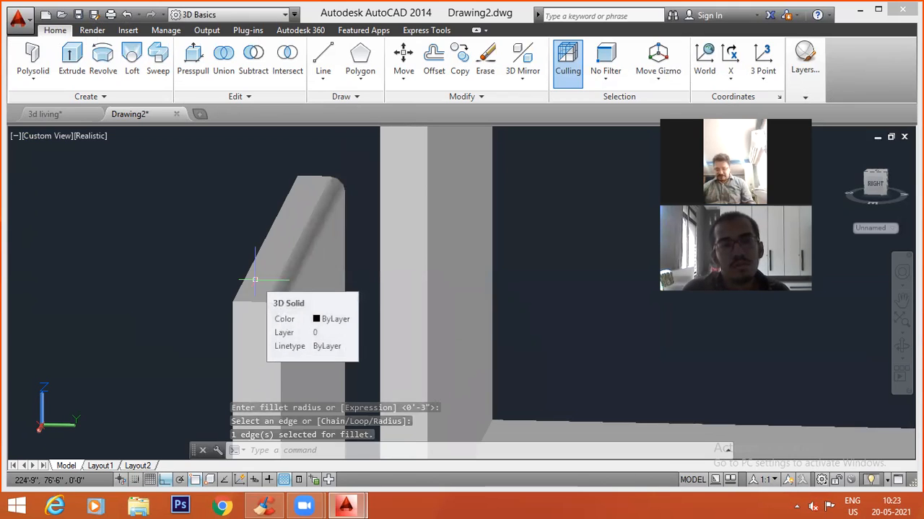
{"action": "type", "text": "f"}
{"action": "key", "text": "Return"}
{"action": "type", "text": "r"}
{"action": "key", "text": "Return"}
{"action": "type", "text": "3"}
{"action": "key", "text": "Return"}
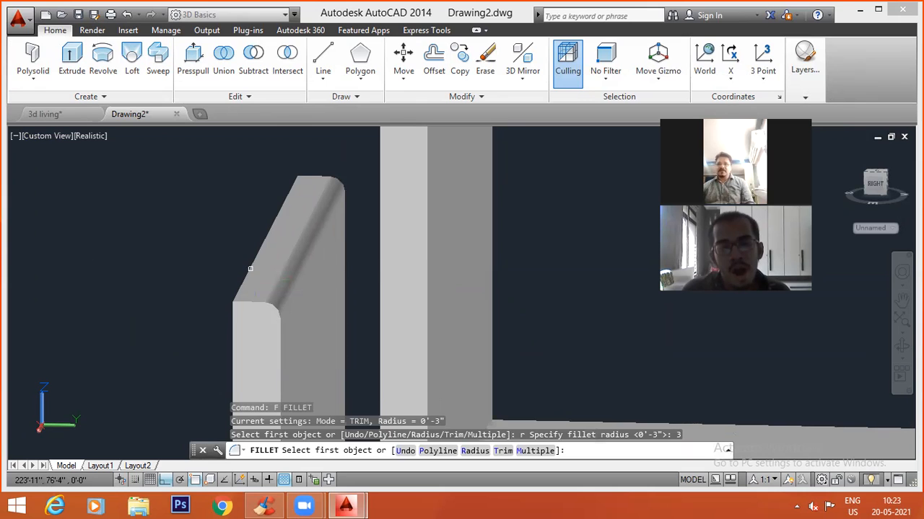
{"action": "left_click", "coordinate": [249, 268]}
{"action": "key", "text": "Return"}
{"action": "key", "text": "Return"}
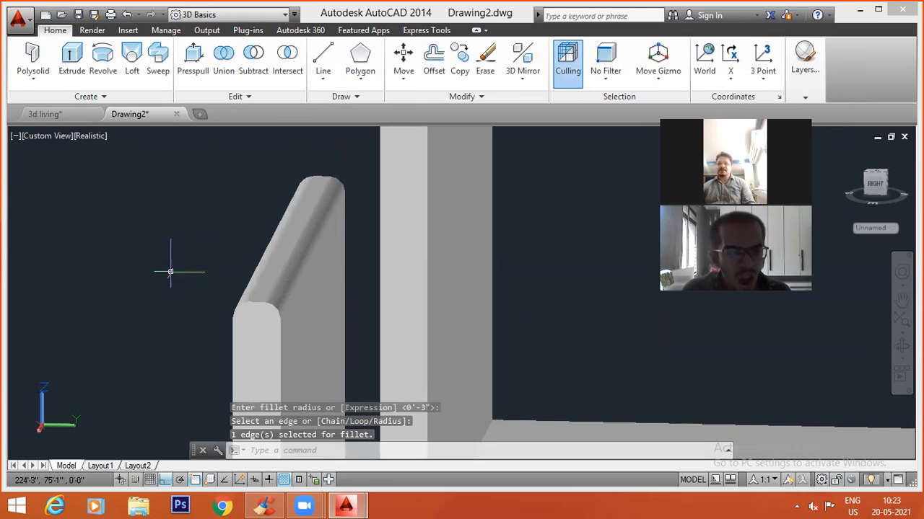
Fillet the slab's top edge opposite the ramp with a 6-inch radius.
{"action": "scroll", "coordinate": [392, 270], "scroll_direction": "down", "scroll_amount": 5}
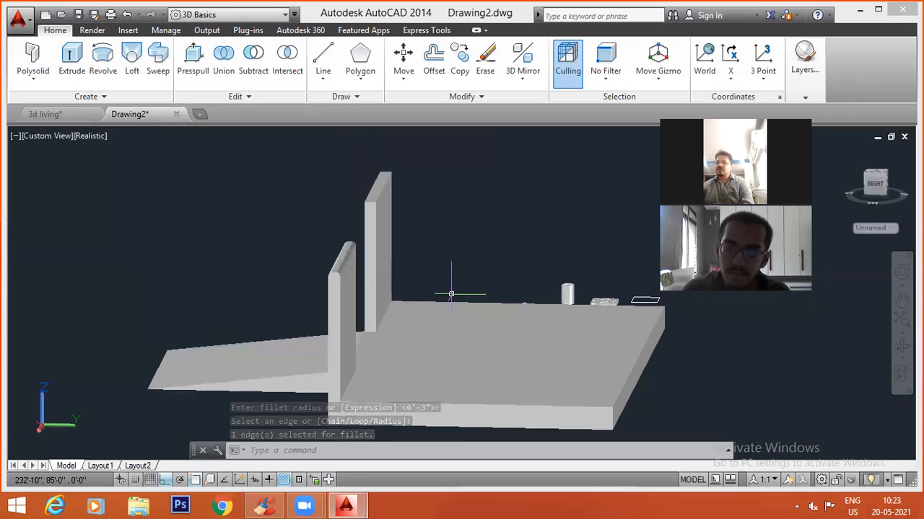
{"action": "middle_click_drag", "start_coordinate": [580, 411], "coordinate": [490, 359]}
{"action": "type", "text": "f"}
{"action": "key", "text": "Return"}
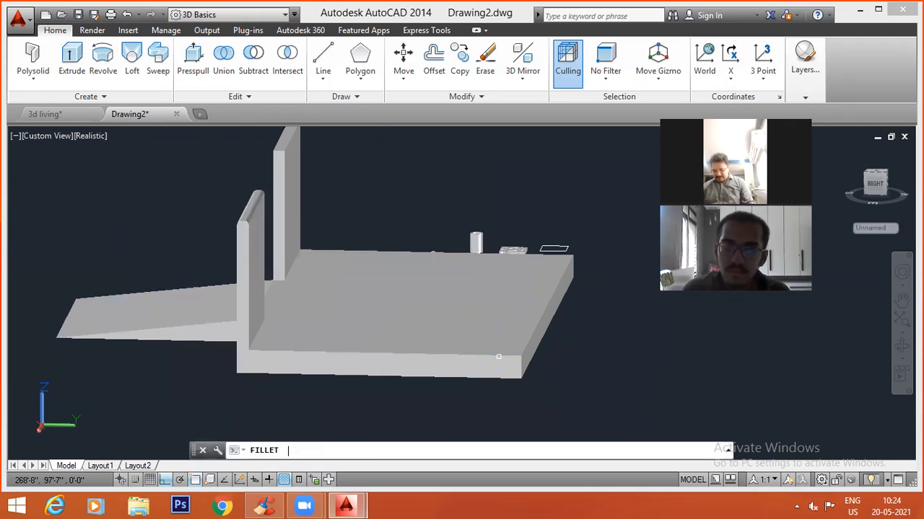
{"action": "type", "text": "r"}
{"action": "key", "text": "Return"}
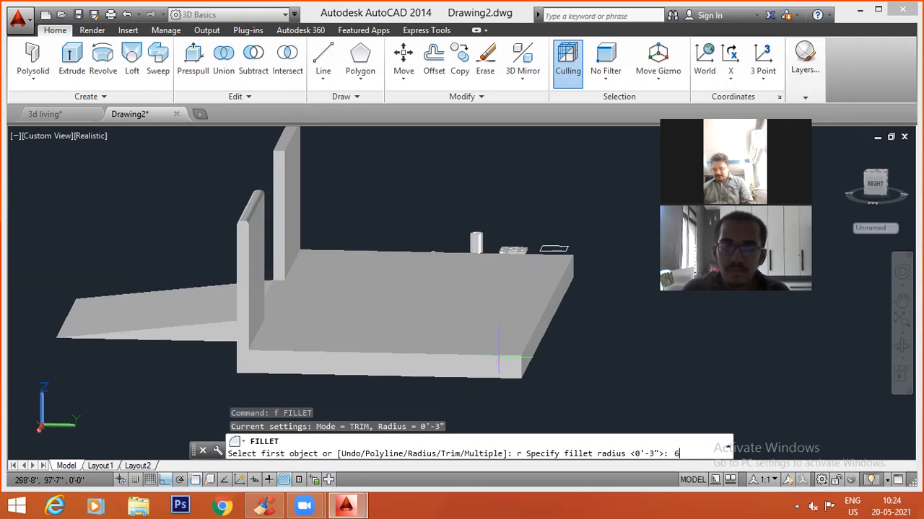
{"action": "type", "text": "6"}
{"action": "key", "text": "Return"}
{"action": "scroll", "coordinate": [521, 338], "scroll_direction": "up", "scroll_amount": 5}
{"action": "left_click", "coordinate": [505, 337]}
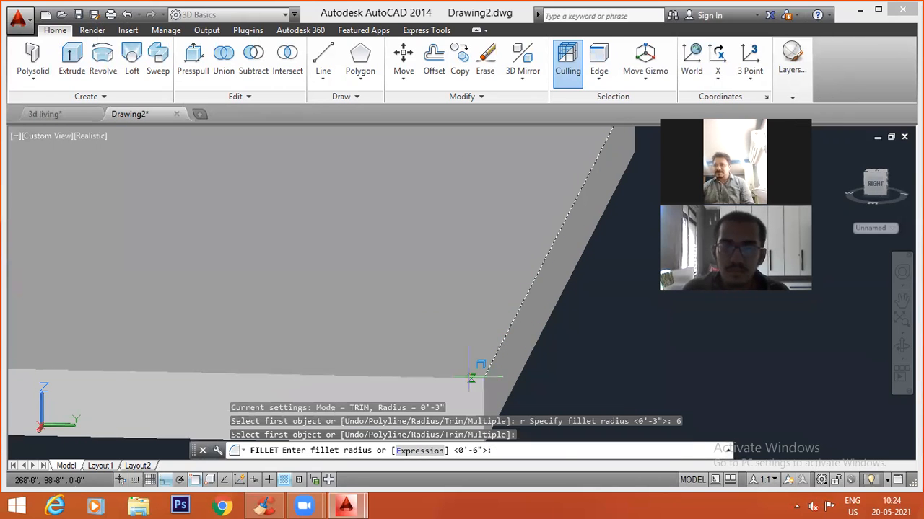
{"action": "key", "text": "Return"}
Fillet the slab's adjoining top edge, beside the filleted wall panel, using the same 6-inch radius.
{"action": "key", "text": "Return"}
{"action": "key", "text": "Return"}
{"action": "left_click", "coordinate": [433, 375]}
{"action": "key", "text": "Return"}
{"action": "scroll", "coordinate": [543, 355], "scroll_direction": "down", "scroll_amount": 6}
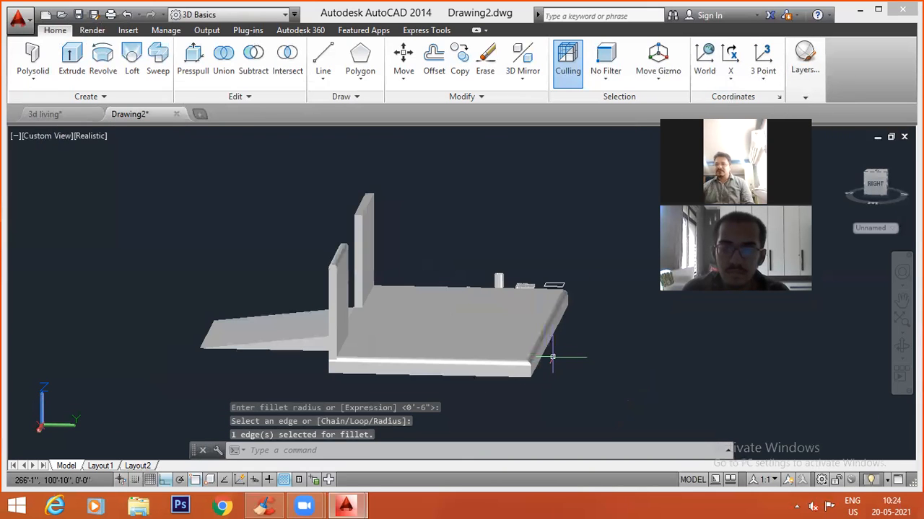
{"action": "middle_click_drag", "start_coordinate": [558, 356], "coordinate": [254, 401], "text": "shift"}
{"action": "scroll", "coordinate": [412, 305], "scroll_direction": "up", "scroll_amount": 2}
{"action": "key", "text": "f"}
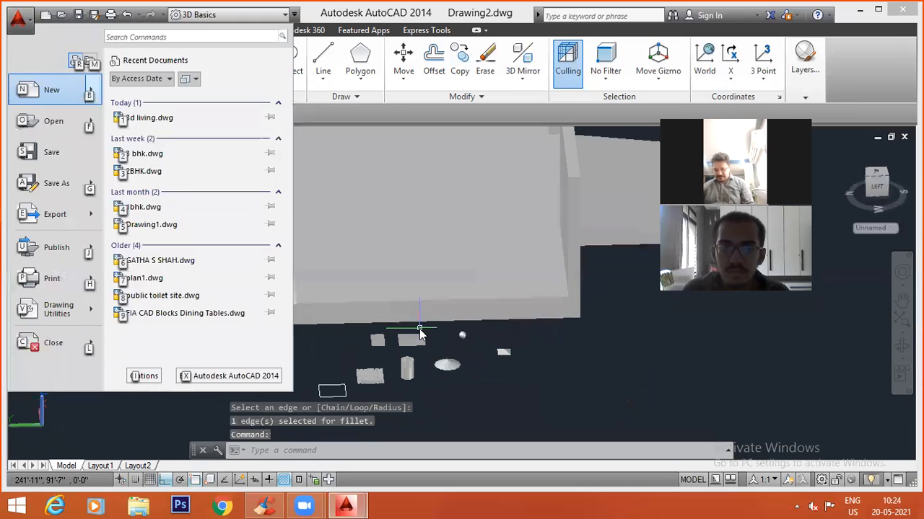
{"action": "key", "text": "n"}
{"action": "key", "text": "Escape"}
{"action": "key", "text": "Escape"}
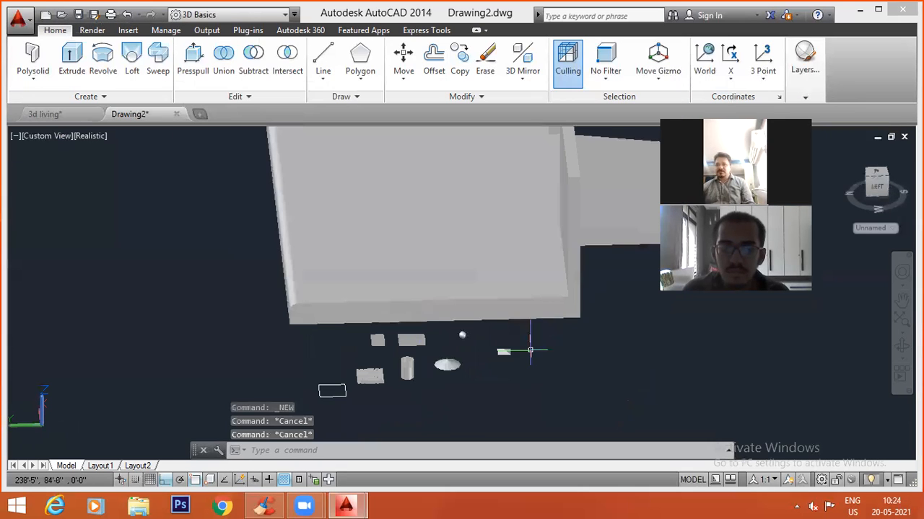
Fillet the slab's top edge facing the small sample solids with a 6-inch radius.
{"action": "type", "text": "f"}
{"action": "key", "text": "Return"}
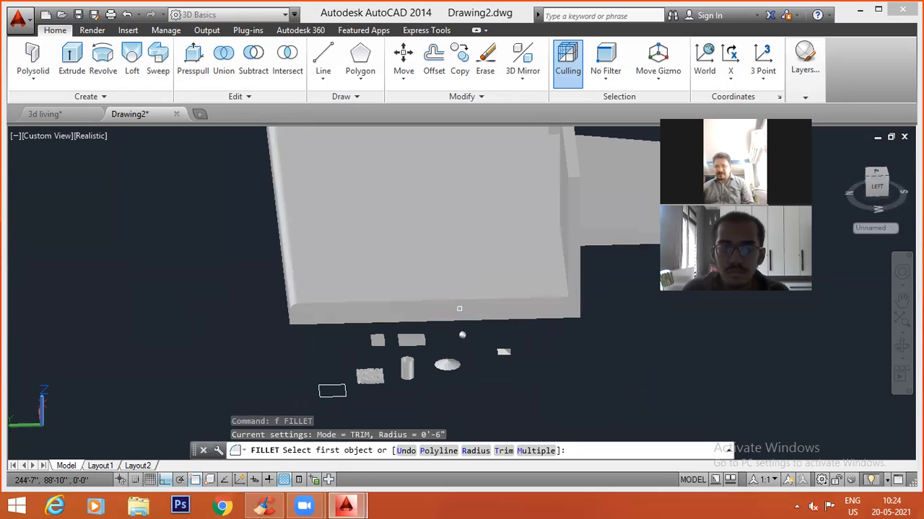
{"action": "left_click", "coordinate": [461, 299]}
{"action": "key", "text": "Return"}
{"action": "key", "text": "Return"}
{"action": "key", "text": "Escape"}
{"action": "key", "text": "Escape"}
{"action": "middle_click_drag", "start_coordinate": [461, 330], "coordinate": [564, 301], "text": "shift"}
{"action": "scroll", "coordinate": [518, 369], "scroll_direction": "down", "scroll_amount": 3}
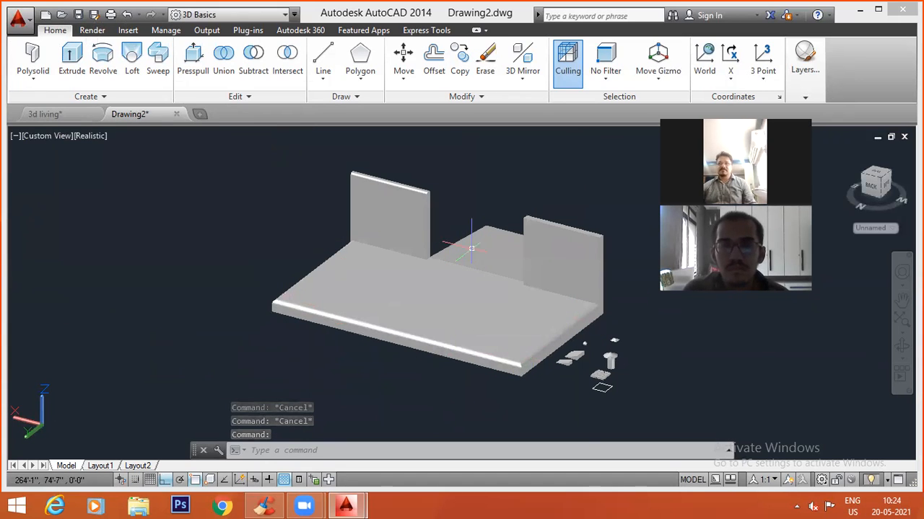
{"action": "scroll", "coordinate": [594, 233], "scroll_direction": "up", "scroll_amount": 5}
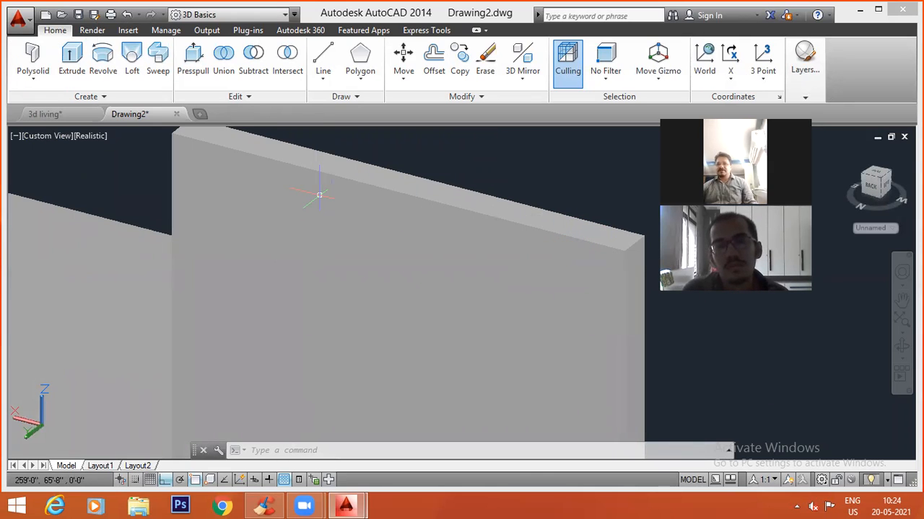
{"action": "type", "text": "cha"}
{"action": "key", "text": "Return"}
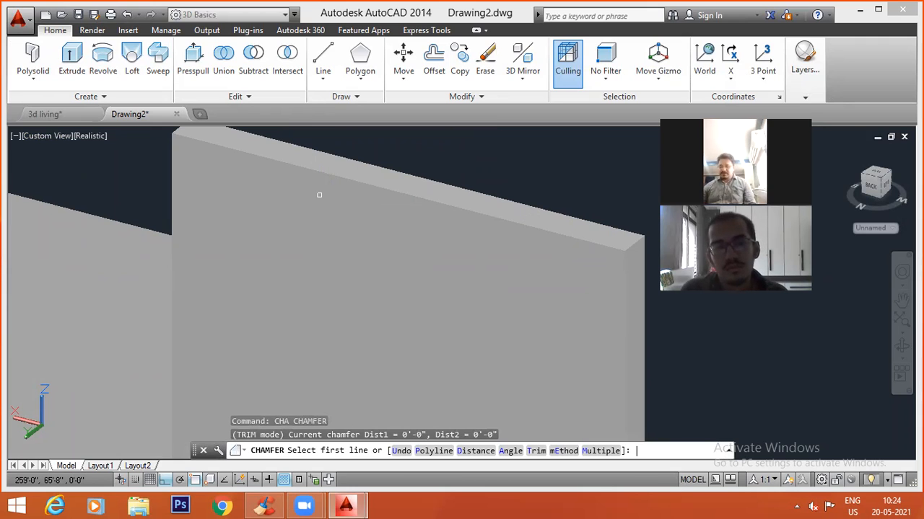
{"action": "type", "text": "di"}
{"action": "key", "text": "Return"}
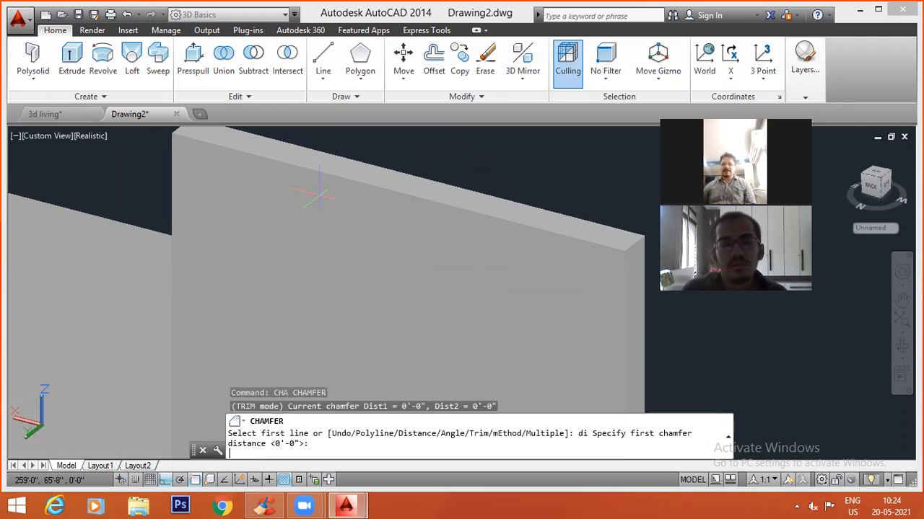
{"action": "key", "text": "Escape"}
{"action": "key", "text": "Escape"}
{"action": "key", "text": "Escape"}
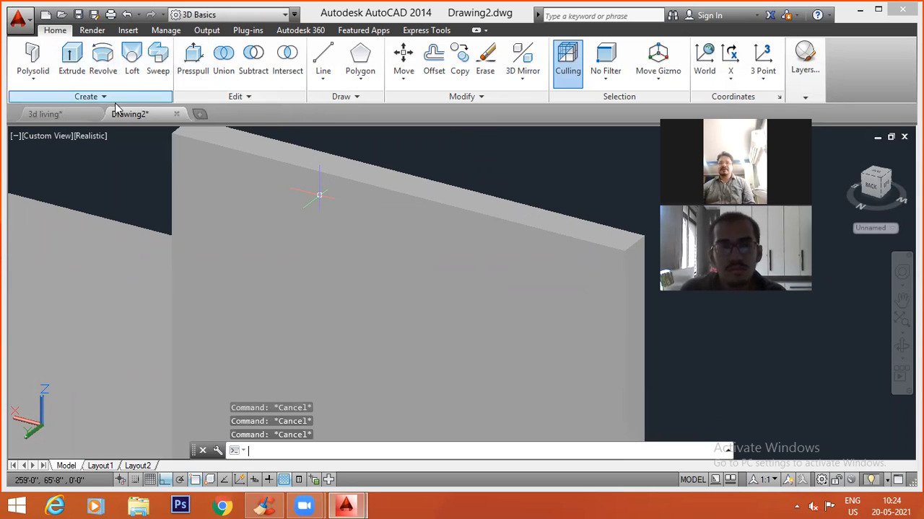
Try to bevel the unfilleted wall panel's long top edge using Chamfer Edge with both distances set to 3 inches.
{"action": "left_click", "coordinate": [249, 95]}
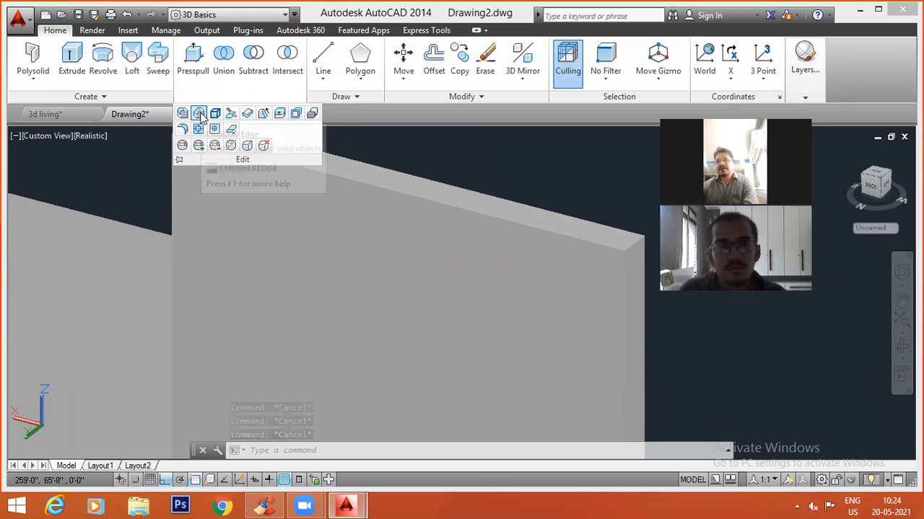
{"action": "left_click", "coordinate": [200, 118]}
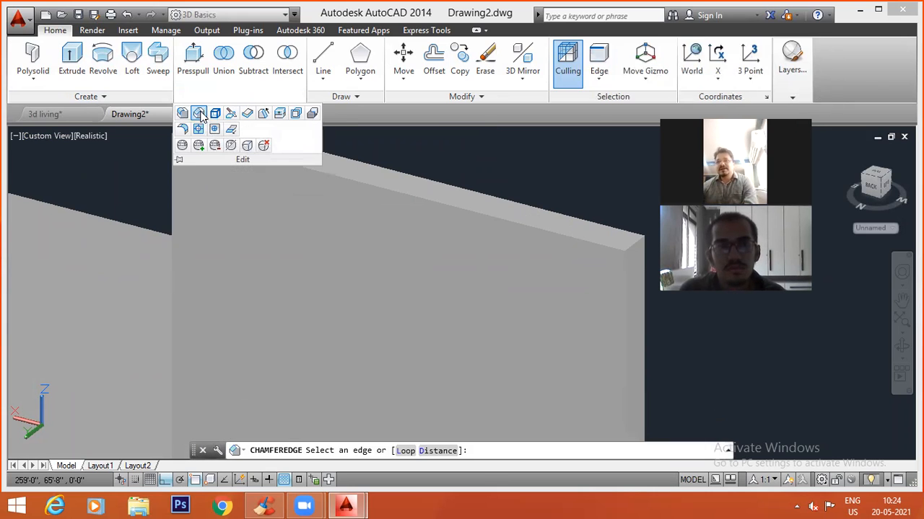
{"action": "left_click", "coordinate": [398, 195]}
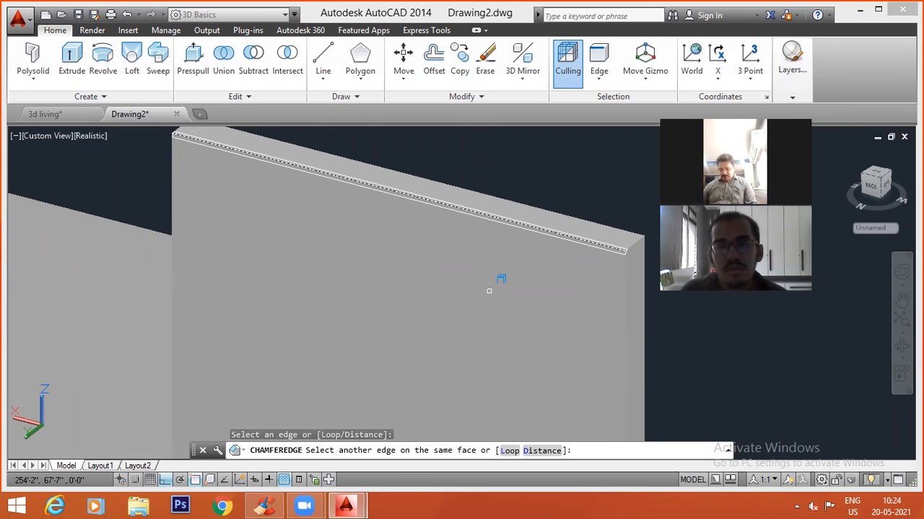
{"action": "key", "text": "Return"}
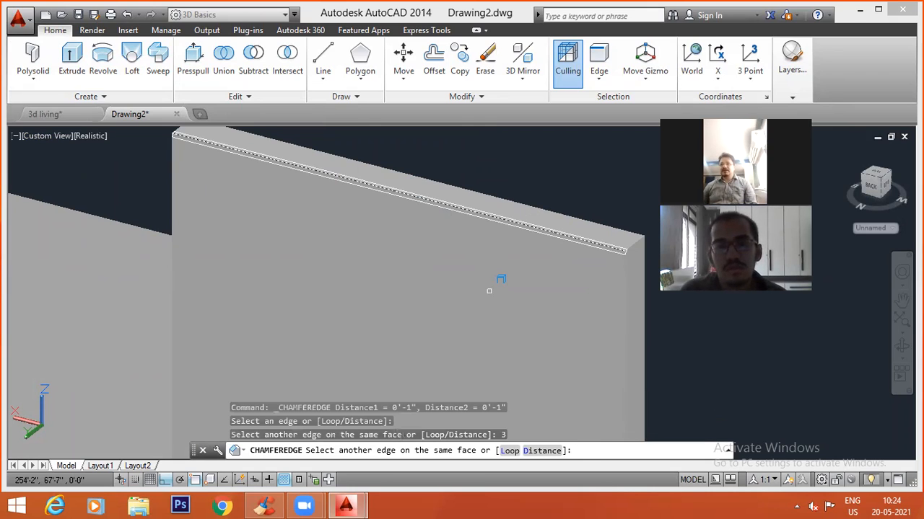
{"action": "type", "text": "d"}
{"action": "key", "text": "Return"}
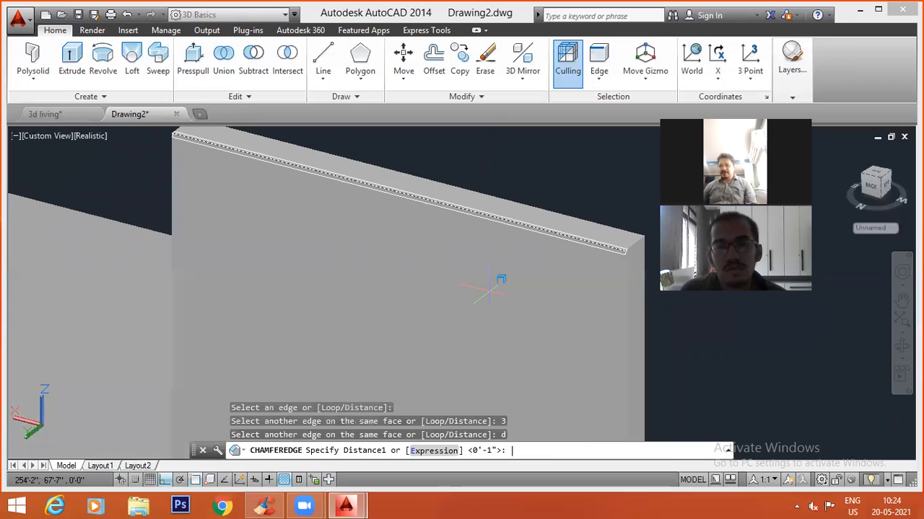
{"action": "type", "text": "3"}
{"action": "key", "text": "Return"}
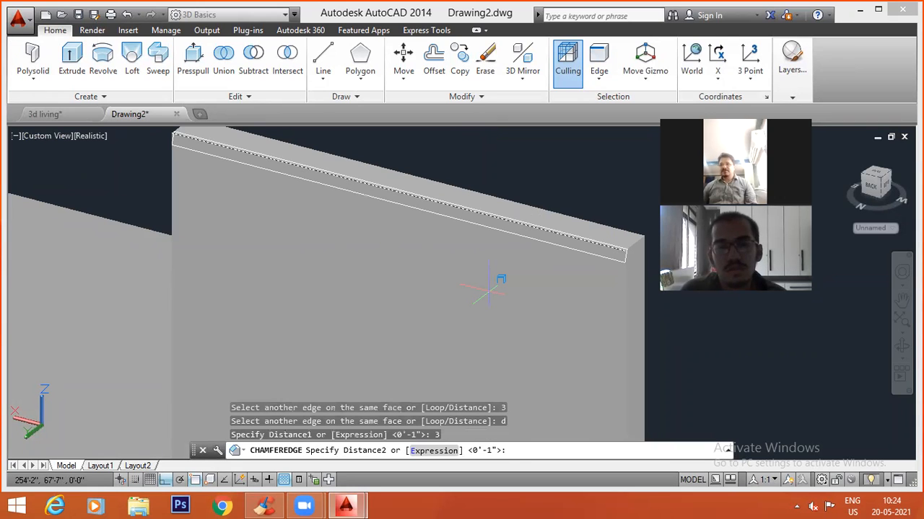
{"action": "type", "text": "3"}
{"action": "key", "text": "Return"}
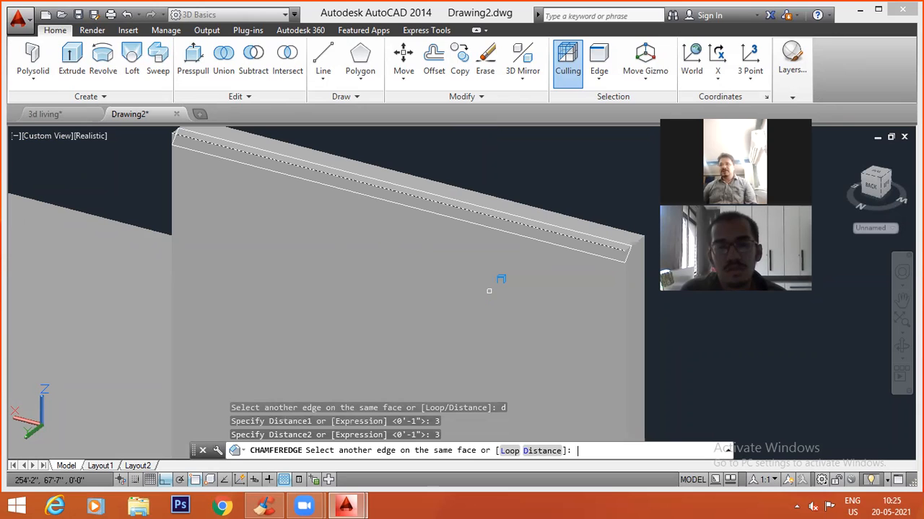
{"action": "key", "text": "Return"}
{"action": "key", "text": "Escape"}
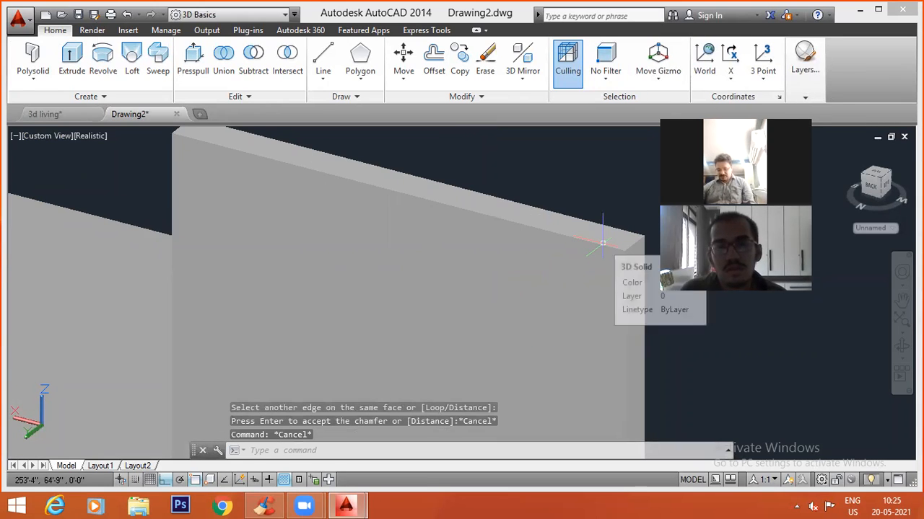
Try the standard Chamfer command on the same wall edge, with first and second distances of 3 inches.
{"action": "type", "text": "cha"}
{"action": "key", "text": "Return"}
{"action": "type", "text": "di"}
{"action": "key", "text": "Return"}
{"action": "type", "text": "3"}
{"action": "key", "text": "Return"}
{"action": "type", "text": "3"}
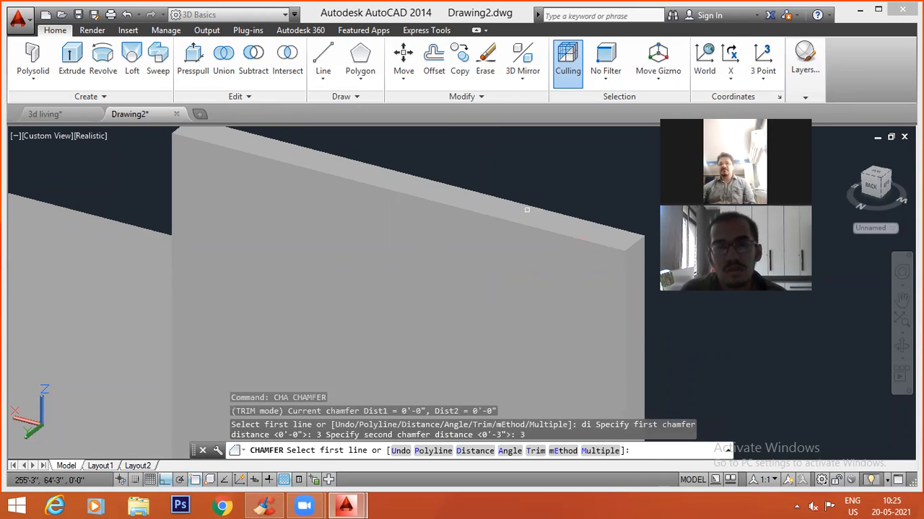
{"action": "left_click", "coordinate": [521, 228]}
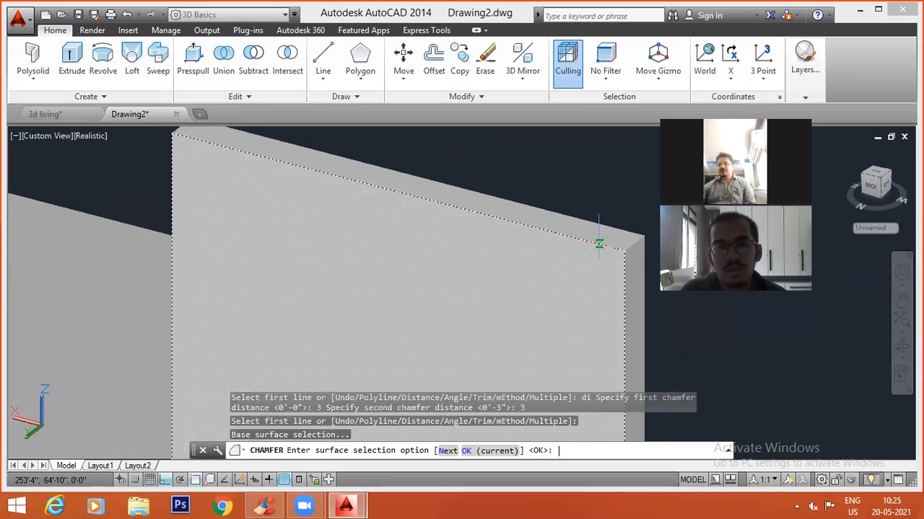
{"action": "key", "text": "Return"}
{"action": "key", "text": "Return"}
{"action": "key", "text": "Escape"}
{"action": "key", "text": "Escape"}
{"action": "key", "text": "Escape"}
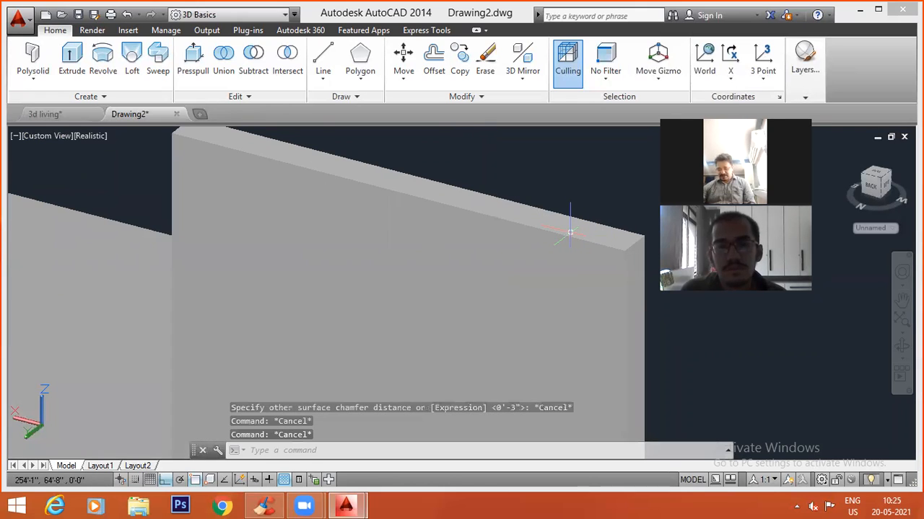
Try the standard Chamfer command on the unfilleted wall panel's short top end edge, with both distances set to 3 inches.
{"action": "type", "text": "cha"}
{"action": "key", "text": "Return"}
{"action": "type", "text": "di"}
{"action": "key", "text": "Return"}
{"action": "type", "text": "3"}
{"action": "key", "text": "Return"}
{"action": "type", "text": "3"}
{"action": "key", "text": "Return"}
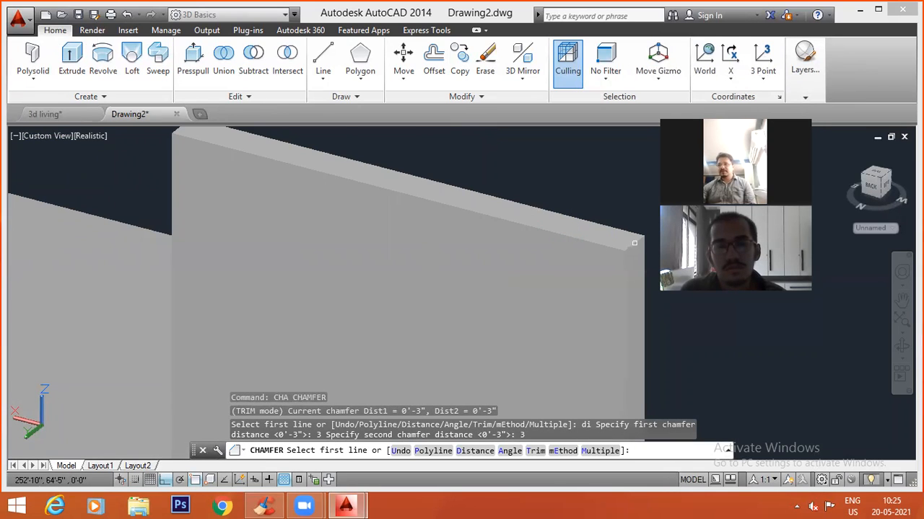
{"action": "left_click", "coordinate": [634, 243]}
{"action": "key", "text": "Return"}
{"action": "key", "text": "Return"}
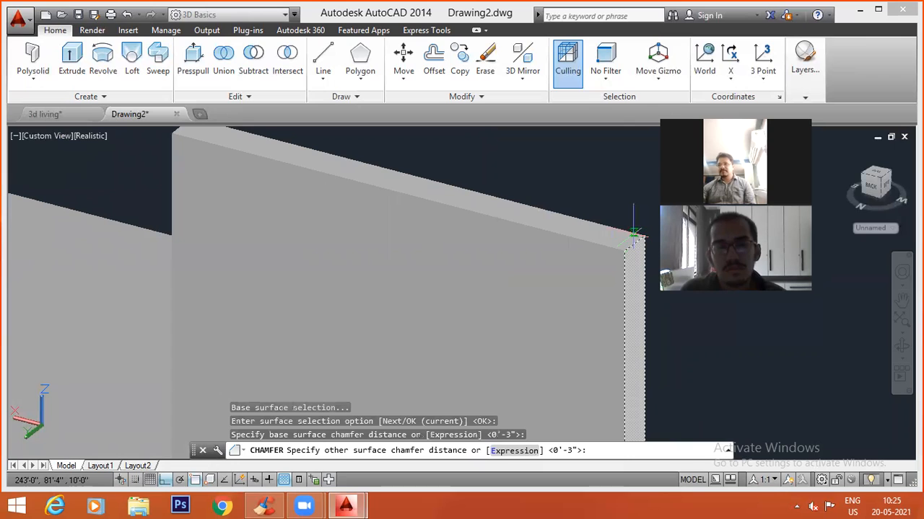
{"action": "key", "text": "Return"}
{"action": "key", "text": "Escape"}
{"action": "key", "text": "Escape"}
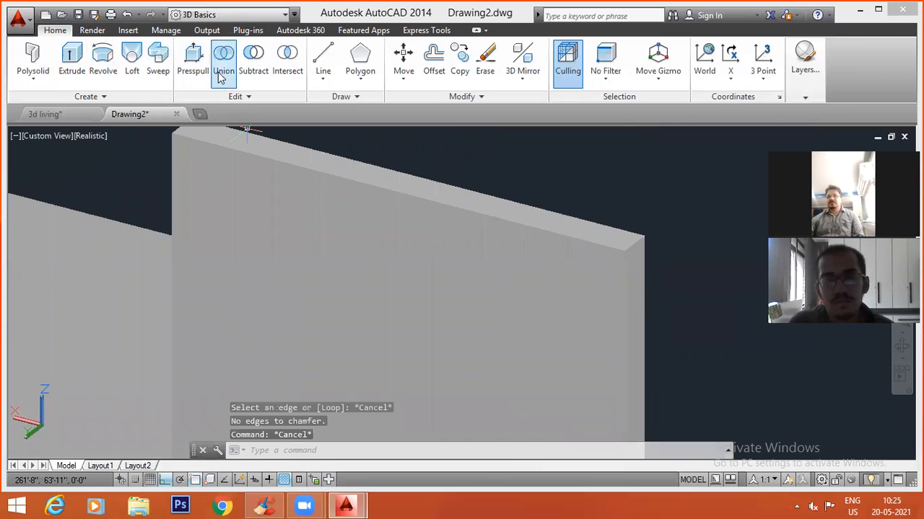
Bevel the unfilleted wall panel's short top end edge using Chamfer Edge with both distances set to 3 inches.
{"action": "left_click", "coordinate": [251, 99]}
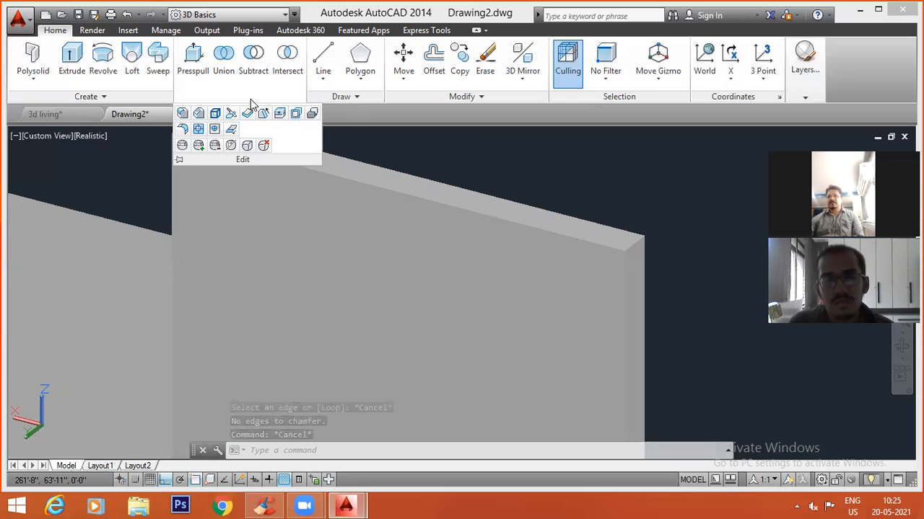
{"action": "left_click", "coordinate": [199, 116]}
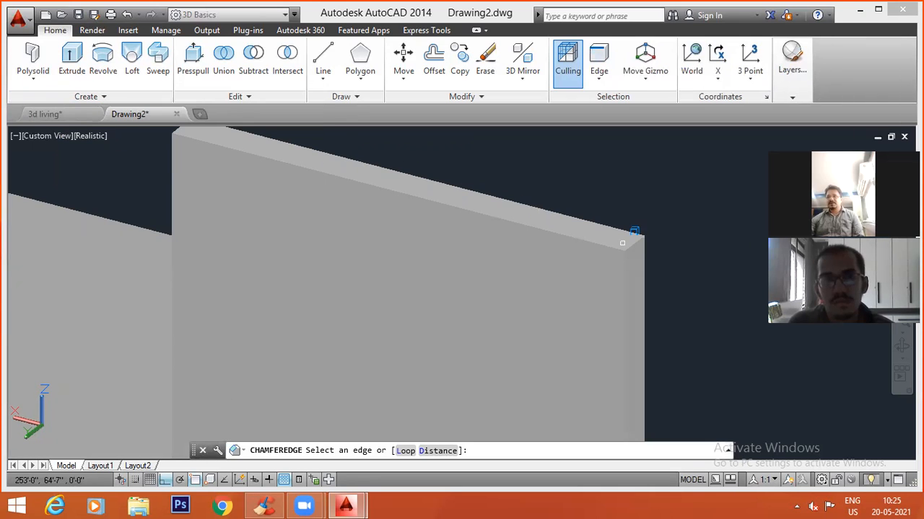
{"action": "type", "text": "di"}
{"action": "key", "text": "Return"}
{"action": "type", "text": "3"}
{"action": "key", "text": "Return"}
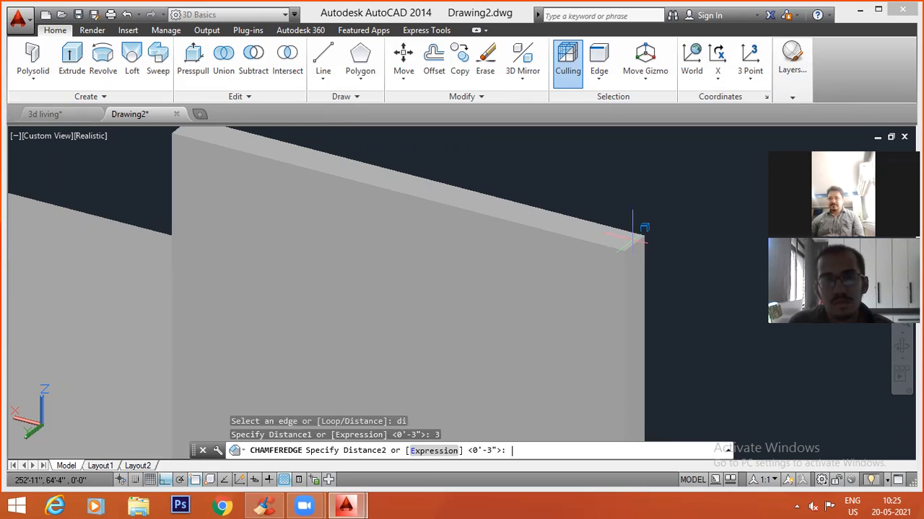
{"action": "type", "text": "3"}
{"action": "key", "text": "Return"}
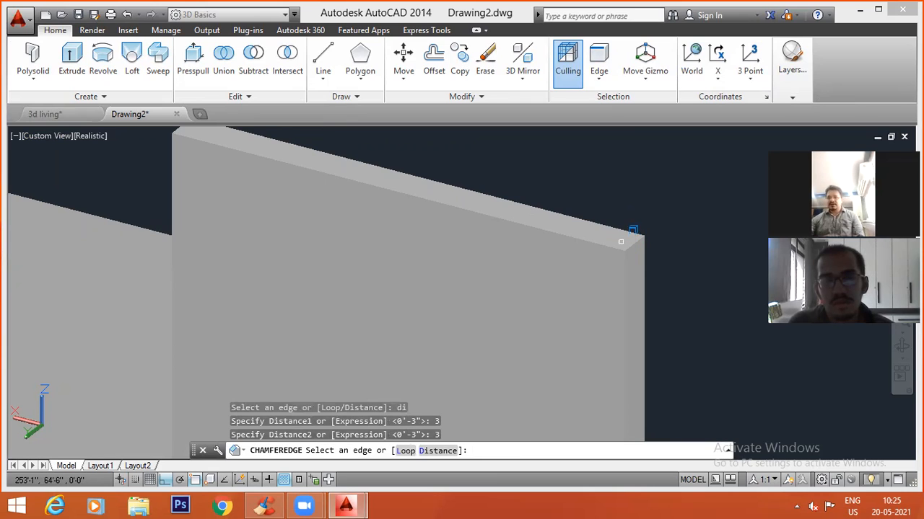
{"action": "left_click", "coordinate": [638, 242]}
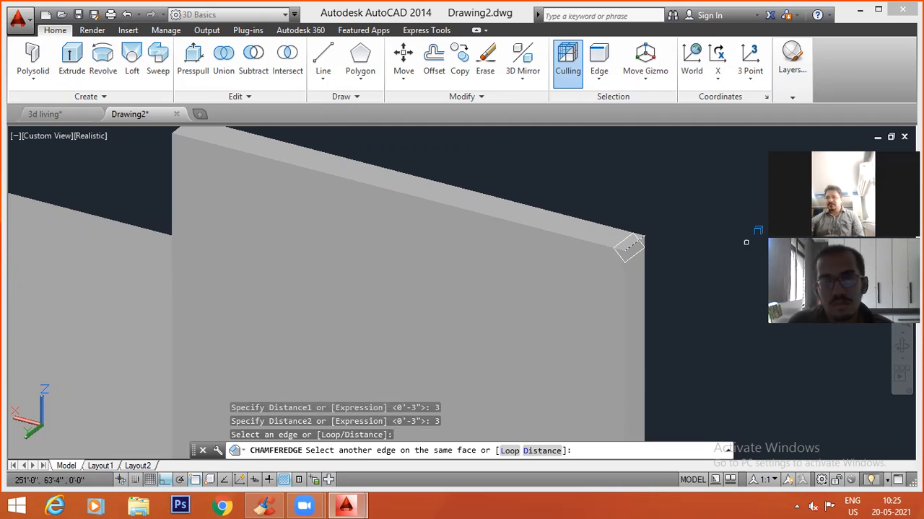
{"action": "key", "text": "Return"}
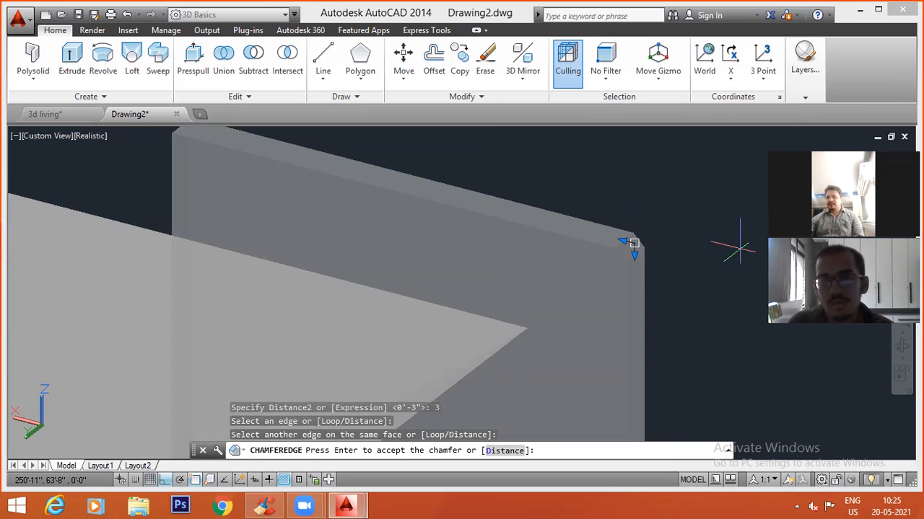
{"action": "key", "text": "Return"}
Compare the chamfered wall corner with the other panel's filleted edge up close, and view the whole model in SW Isometric.
{"action": "scroll", "coordinate": [638, 242], "scroll_direction": "up", "scroll_amount": 5}
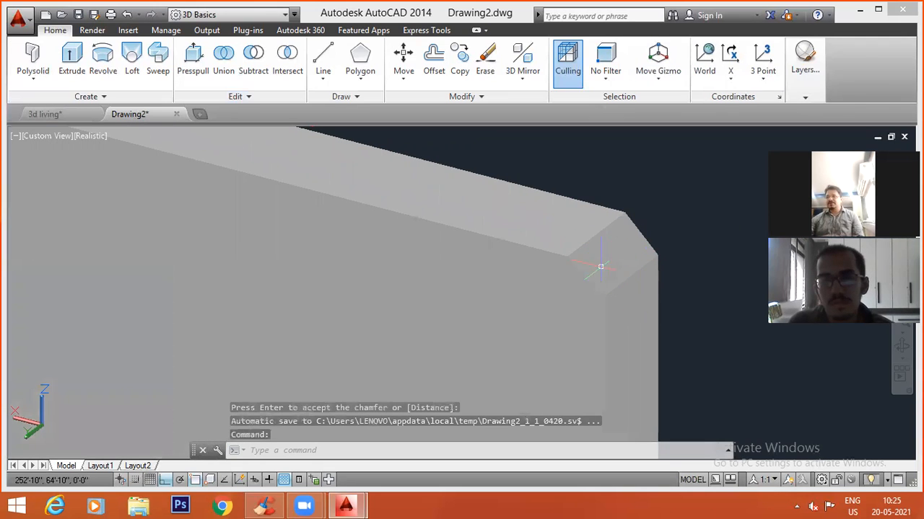
{"action": "scroll", "coordinate": [615, 237], "scroll_direction": "down", "scroll_amount": 1}
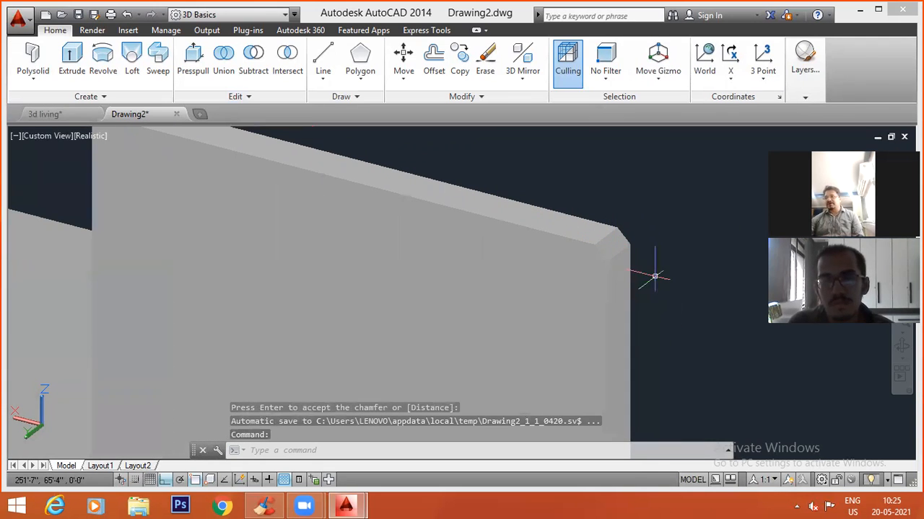
{"action": "scroll", "coordinate": [609, 244], "scroll_direction": "up", "scroll_amount": 1}
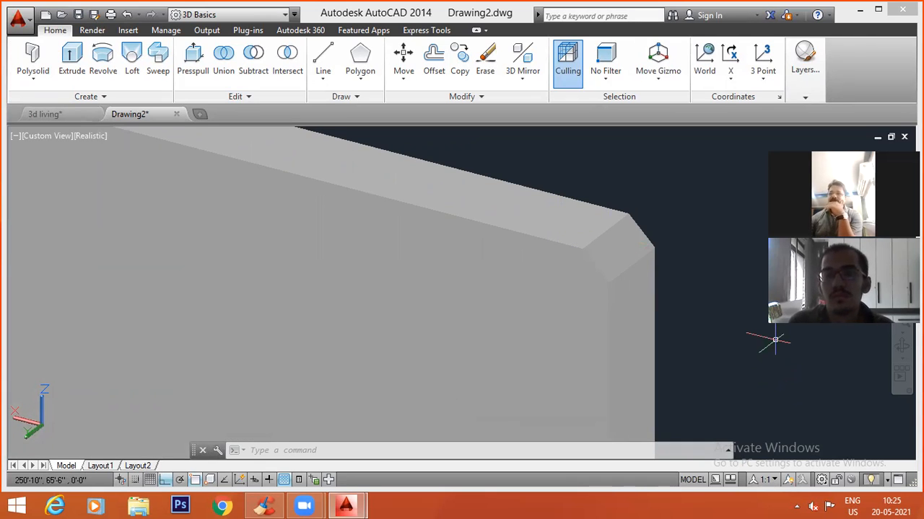
{"action": "scroll", "coordinate": [693, 313], "scroll_direction": "down", "scroll_amount": 4}
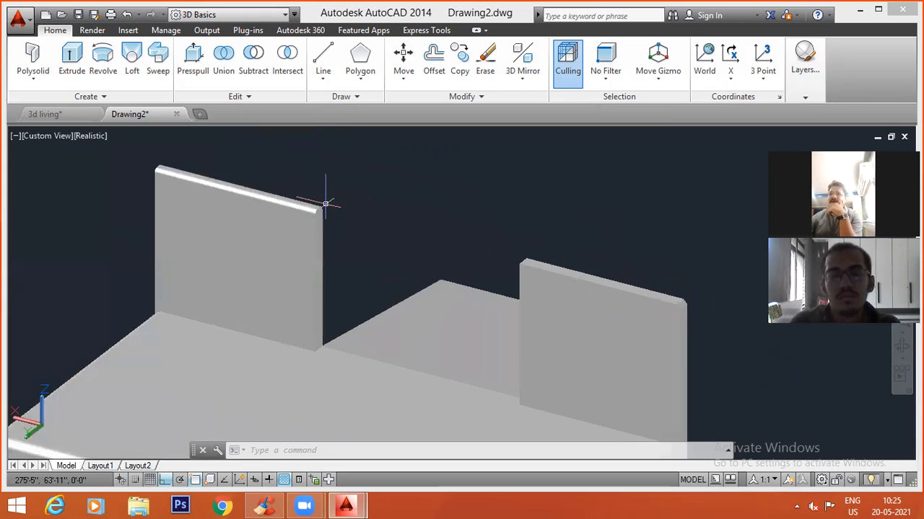
{"action": "scroll", "coordinate": [303, 231], "scroll_direction": "up", "scroll_amount": 4}
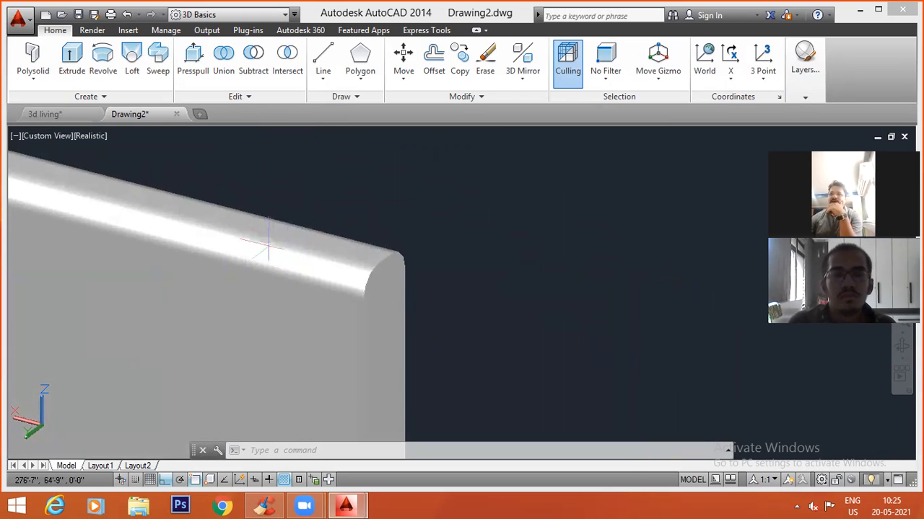
{"action": "scroll", "coordinate": [441, 248], "scroll_direction": "down", "scroll_amount": 4}
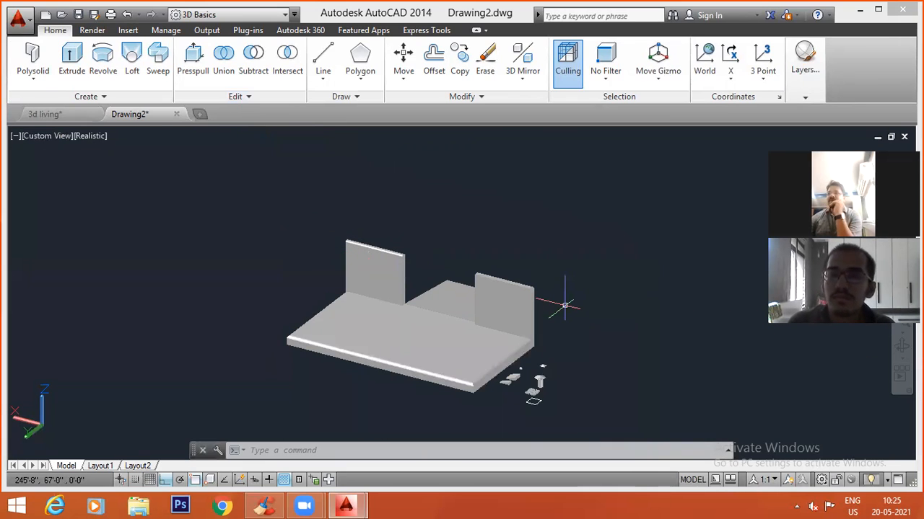
{"action": "scroll", "coordinate": [565, 306], "scroll_direction": "up", "scroll_amount": 2}
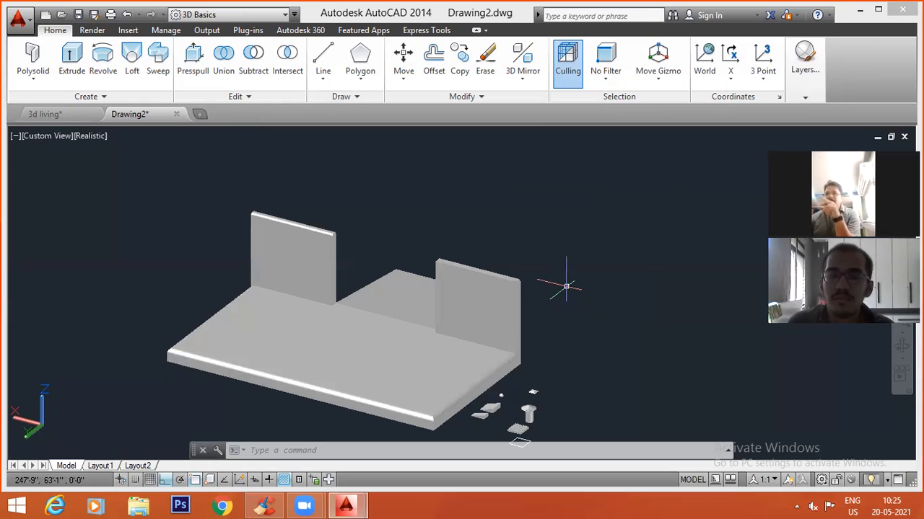
{"action": "left_click", "coordinate": [36, 136]}
{"action": "left_click", "coordinate": [71, 258]}
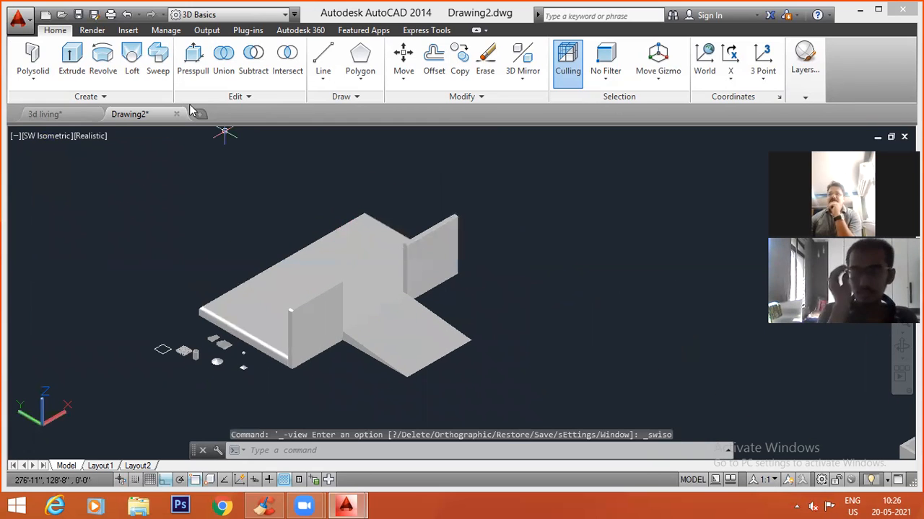
{"action": "left_click", "coordinate": [241, 101]}
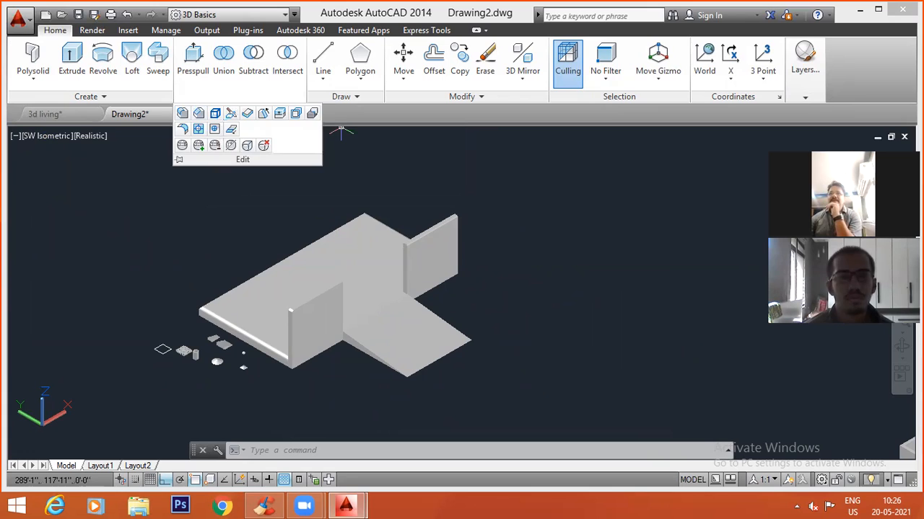
{"action": "left_click", "coordinate": [242, 102]}
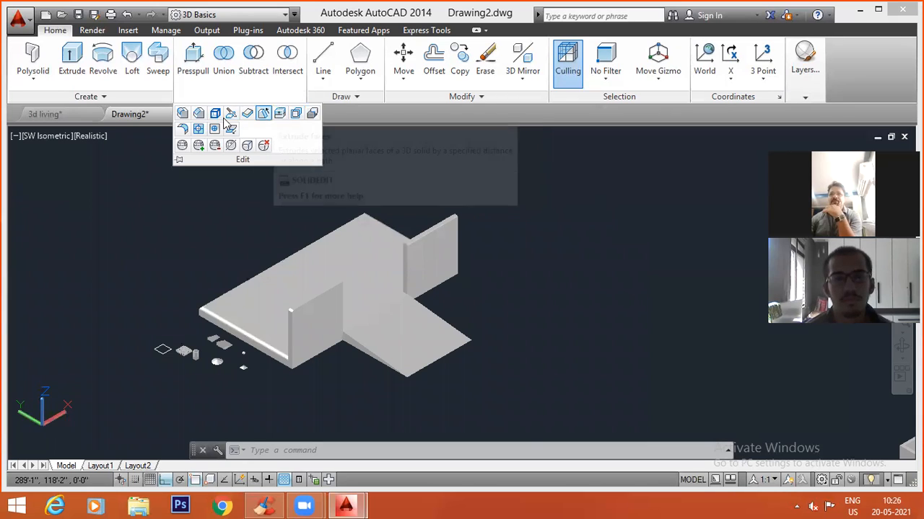
{"action": "left_click", "coordinate": [104, 261]}
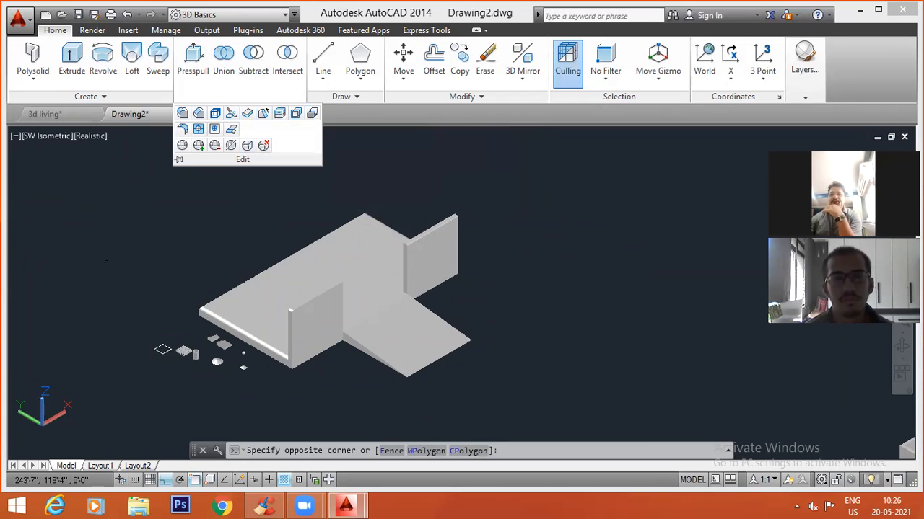
{"action": "middle_click_drag", "start_coordinate": [197, 224], "coordinate": [231, 204]}
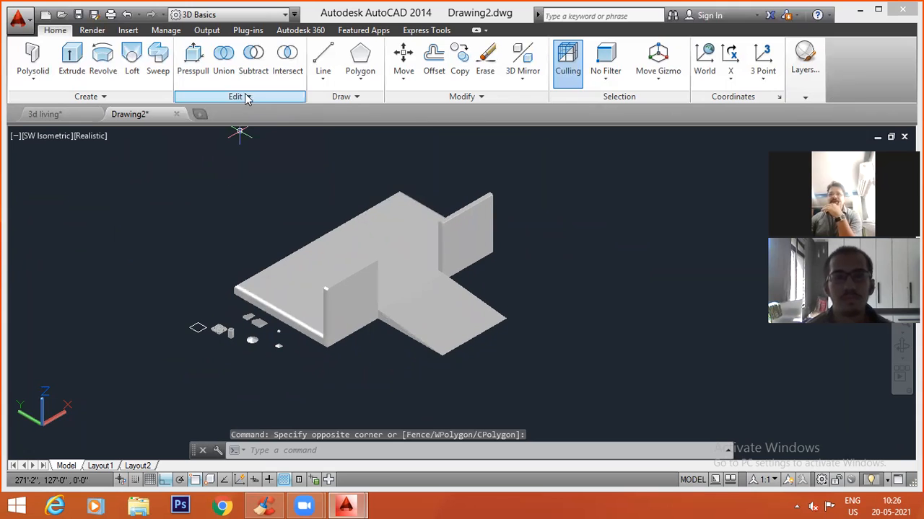
{"action": "left_click", "coordinate": [42, 73]}
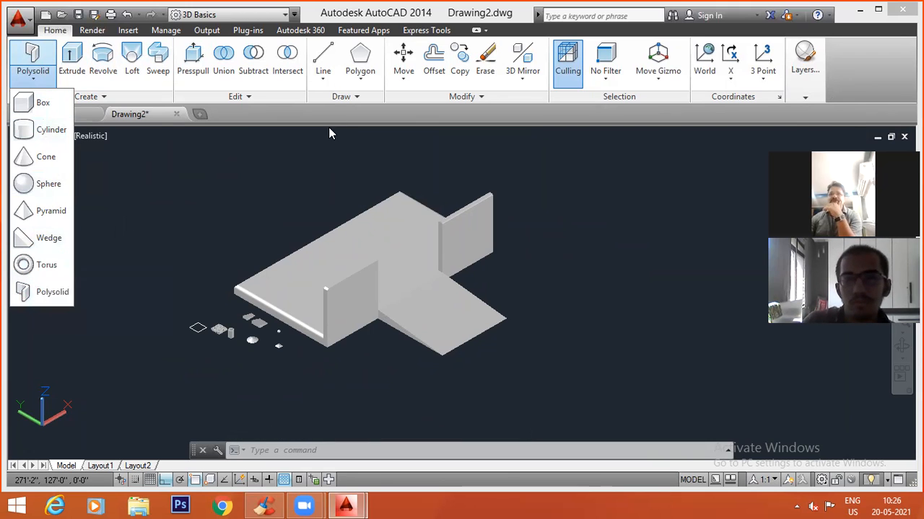
{"action": "left_click", "coordinate": [255, 100]}
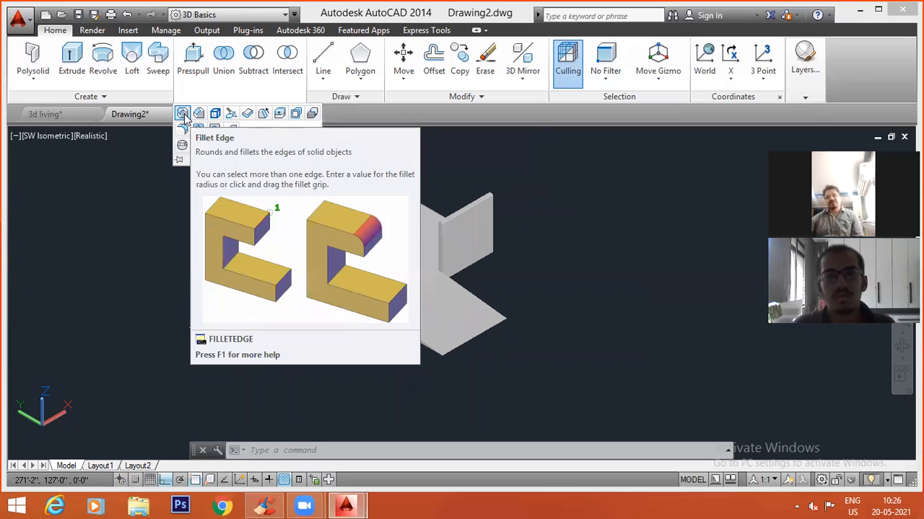
{"action": "key", "text": "Escape"}
{"action": "key", "text": "Escape"}
{"action": "key", "text": "Escape"}
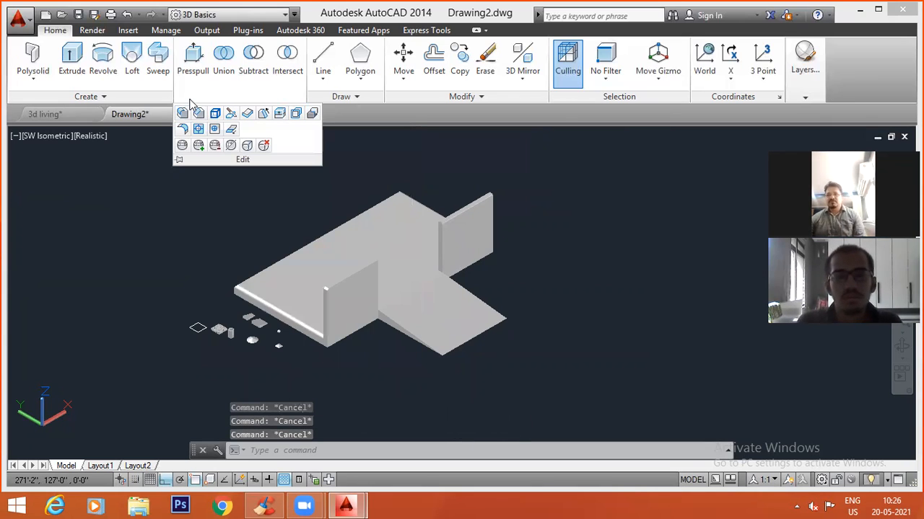